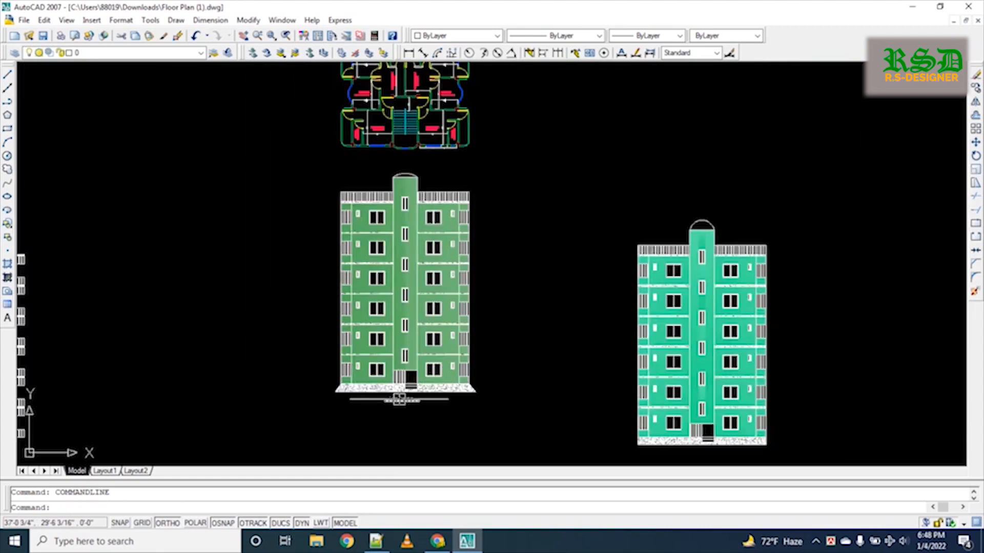
Compare the floor plan's lower wall, windows, stair bay and corner balconies with the green elevation drawn beneath it
{"action": "middle_click_drag", "start_coordinate": [416, 183], "coordinate": [402, 370]}
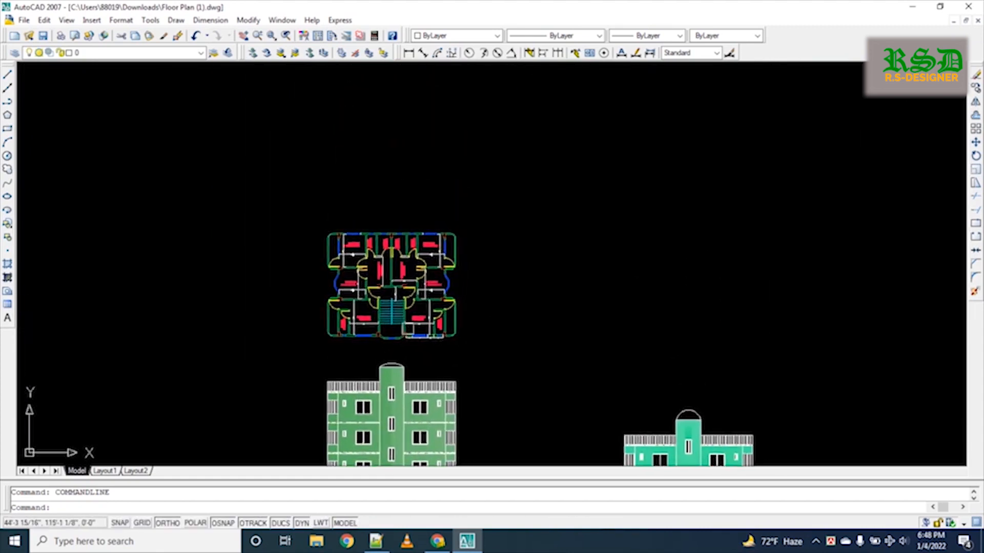
{"action": "scroll", "coordinate": [421, 234], "scroll_direction": "up", "scroll_amount": 7}
{"action": "scroll", "coordinate": [419, 232], "scroll_direction": "down", "scroll_amount": 2}
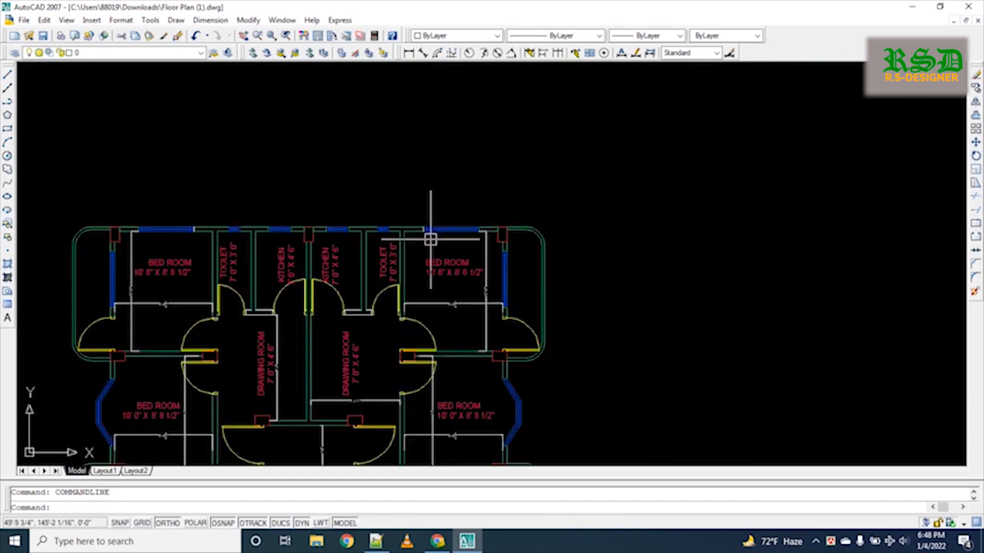
{"action": "middle_click_drag", "start_coordinate": [90, 222], "coordinate": [169, 221]}
{"action": "scroll", "coordinate": [159, 250], "scroll_direction": "up", "scroll_amount": 4}
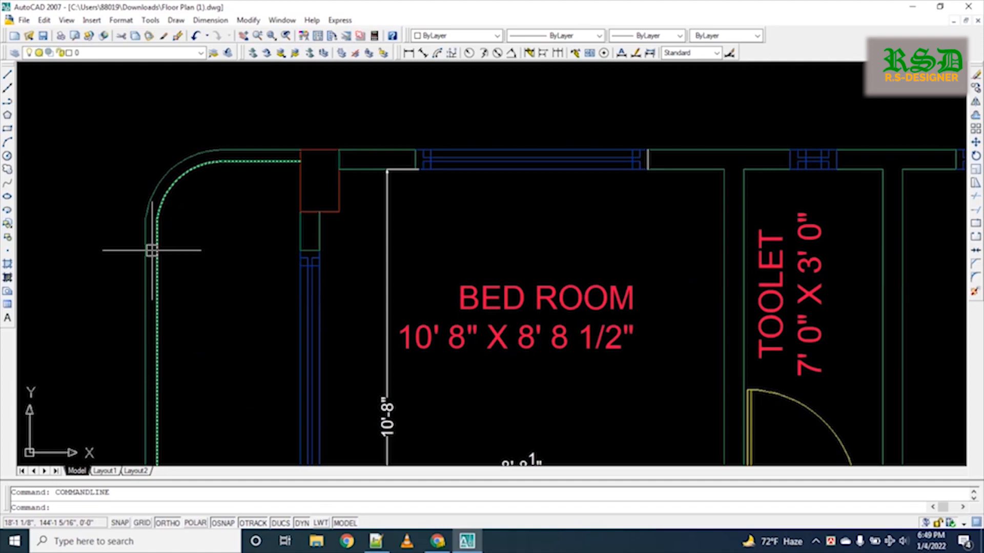
{"action": "scroll", "coordinate": [152, 251], "scroll_direction": "down", "scroll_amount": 8}
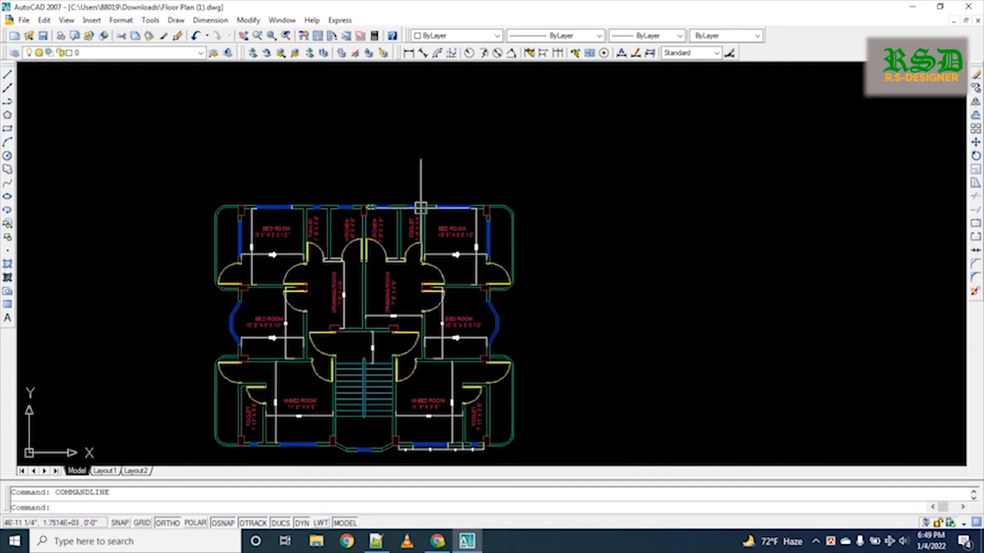
{"action": "middle_click_drag", "start_coordinate": [363, 406], "coordinate": [352, 150]}
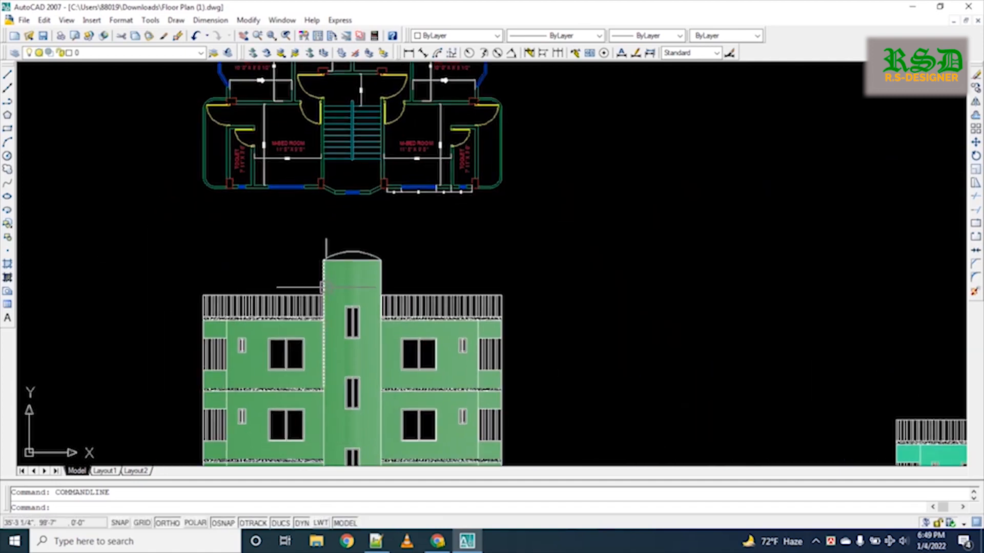
{"action": "scroll", "coordinate": [250, 191], "scroll_direction": "up", "scroll_amount": 5}
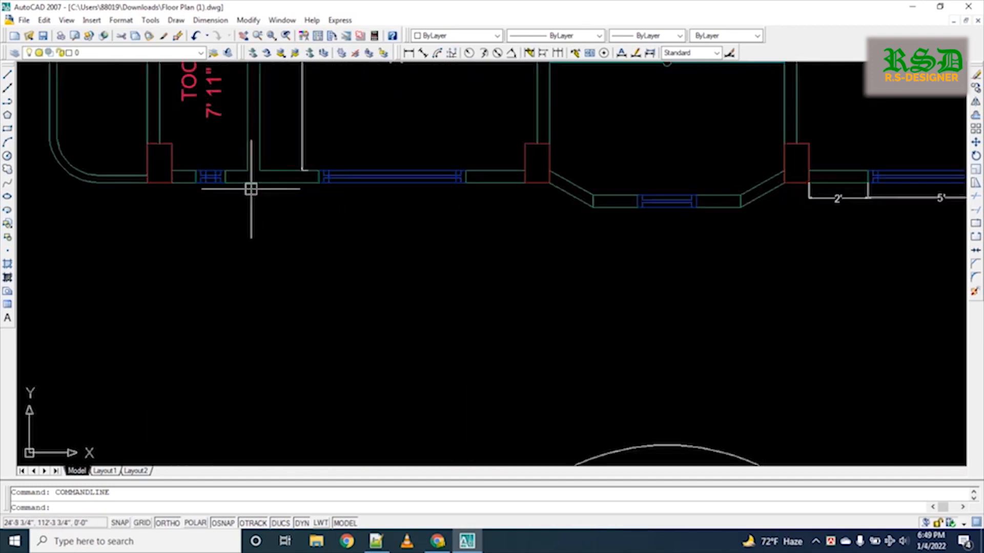
{"action": "scroll", "coordinate": [232, 201], "scroll_direction": "down", "scroll_amount": 5}
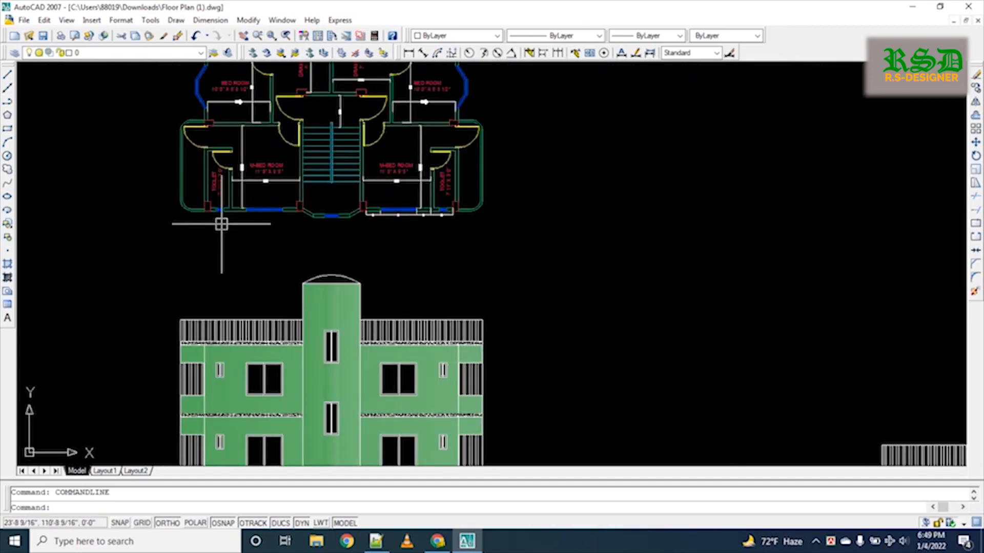
{"action": "scroll", "coordinate": [250, 216], "scroll_direction": "up", "scroll_amount": 3}
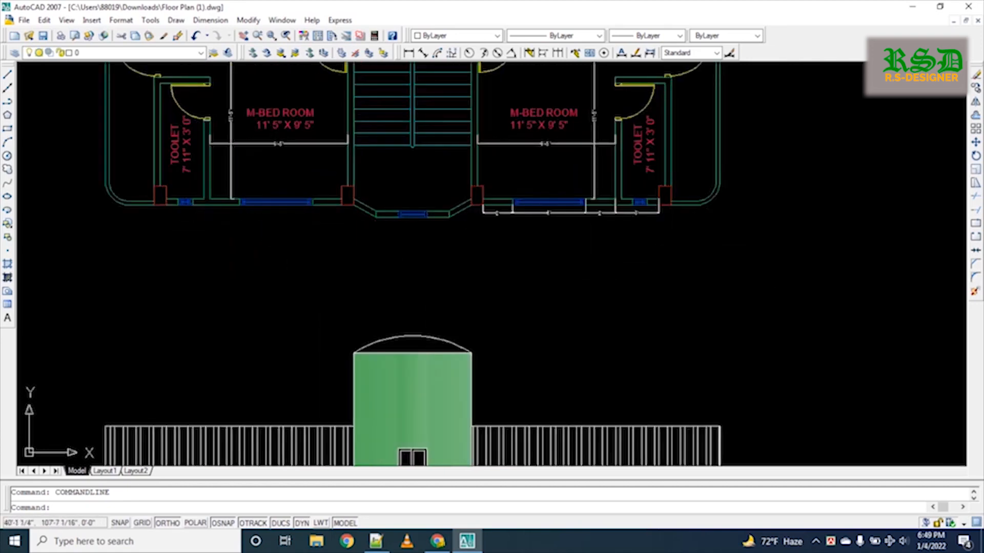
{"action": "scroll", "coordinate": [429, 278], "scroll_direction": "down", "scroll_amount": 3}
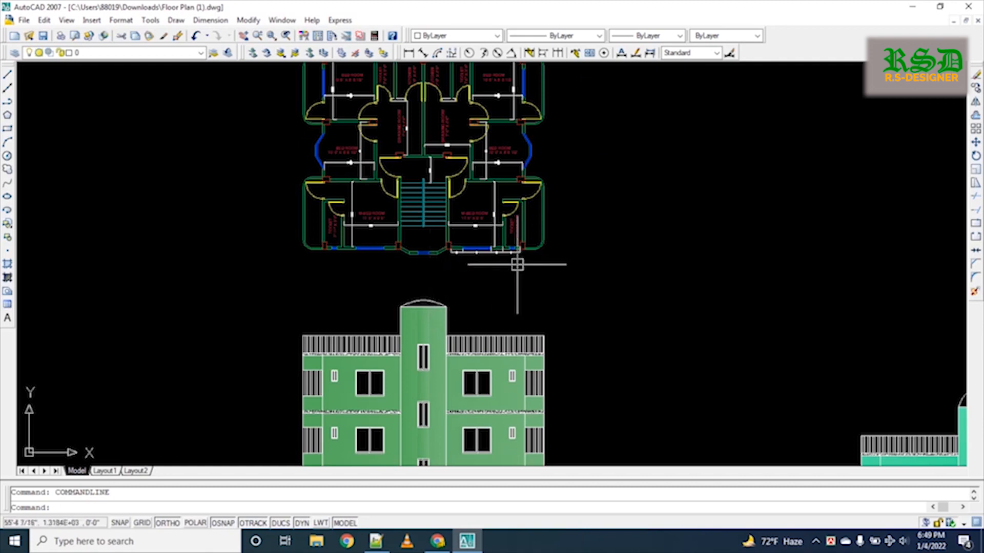
{"action": "scroll", "coordinate": [517, 264], "scroll_direction": "up", "scroll_amount": 5}
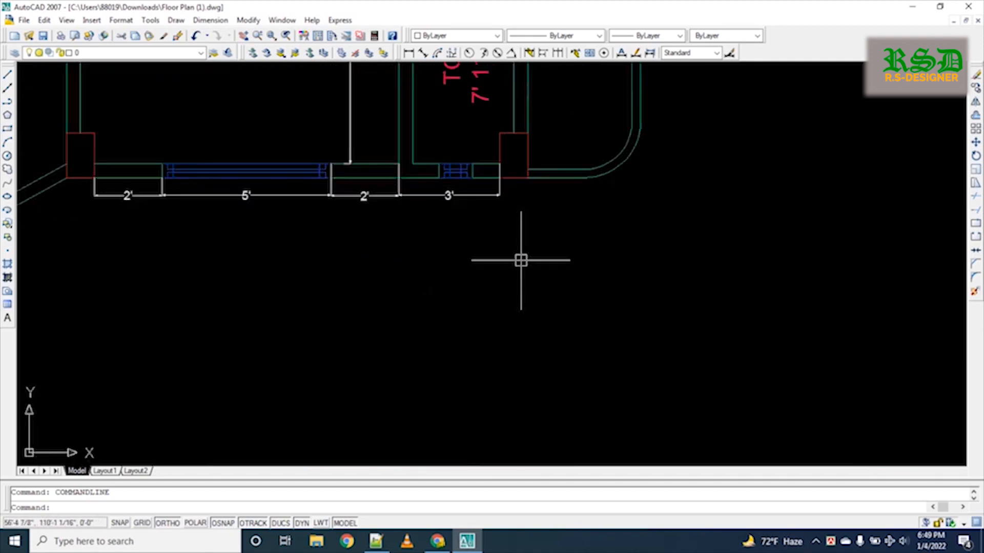
{"action": "scroll", "coordinate": [317, 236], "scroll_direction": "down", "scroll_amount": 4}
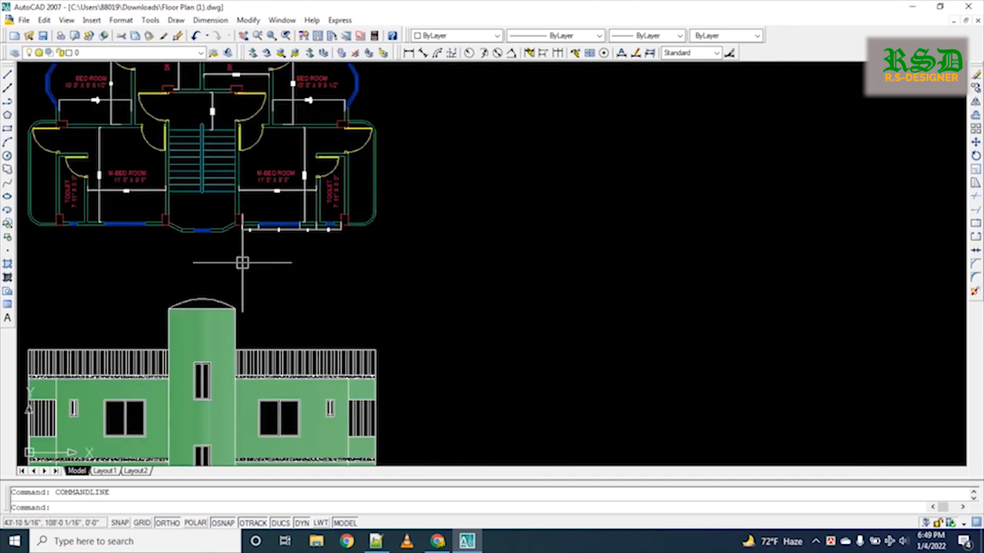
{"action": "mouse_move", "coordinate": [196, 260]}
{"action": "middle_mouse_down"}
{"action": "mouse_move", "coordinate": [280, 315]}
{"action": "mouse_move", "coordinate": [309, 320]}
{"action": "mouse_move", "coordinate": [360, 475]}
{"action": "middle_mouse_up"}
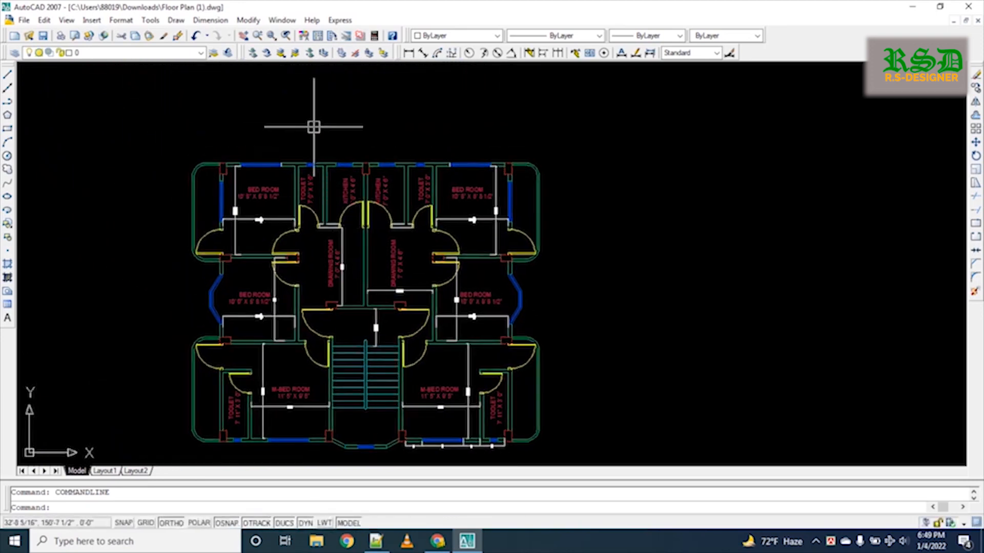
Examine the window and wall layout along the upper side of the floor plan
{"action": "middle_click_drag", "start_coordinate": [359, 138], "coordinate": [372, 192]}
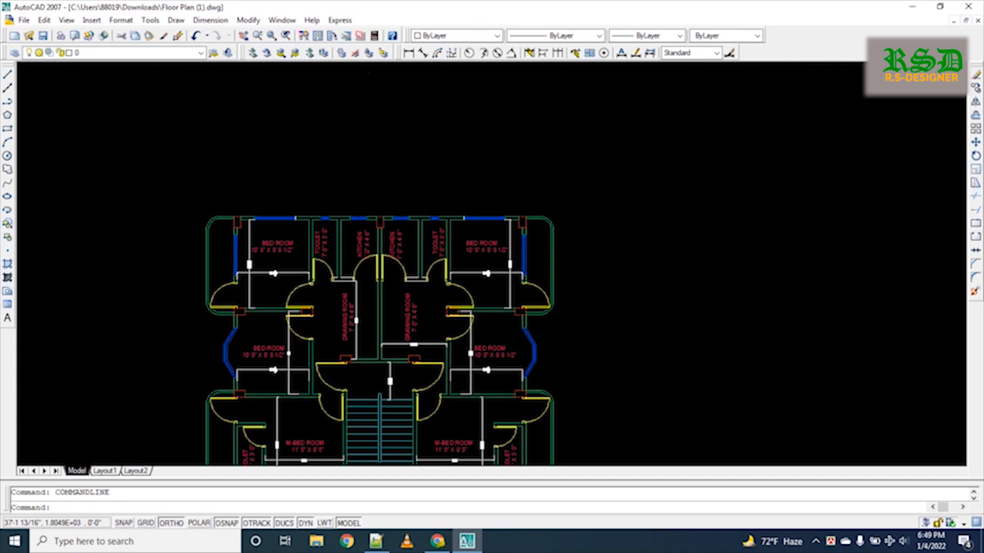
{"action": "scroll", "coordinate": [378, 179], "scroll_direction": "down", "scroll_amount": 2}
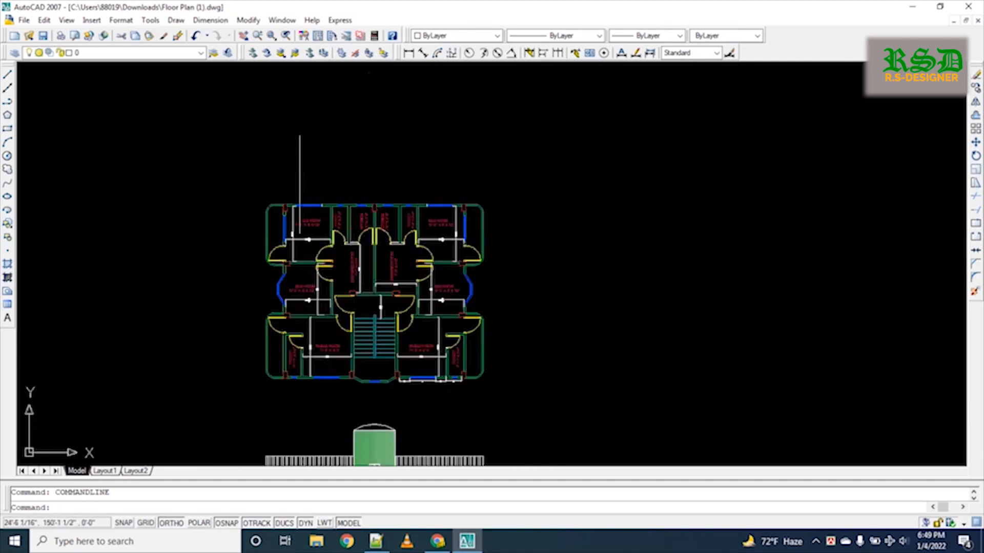
{"action": "scroll", "coordinate": [300, 179], "scroll_direction": "up", "scroll_amount": 2}
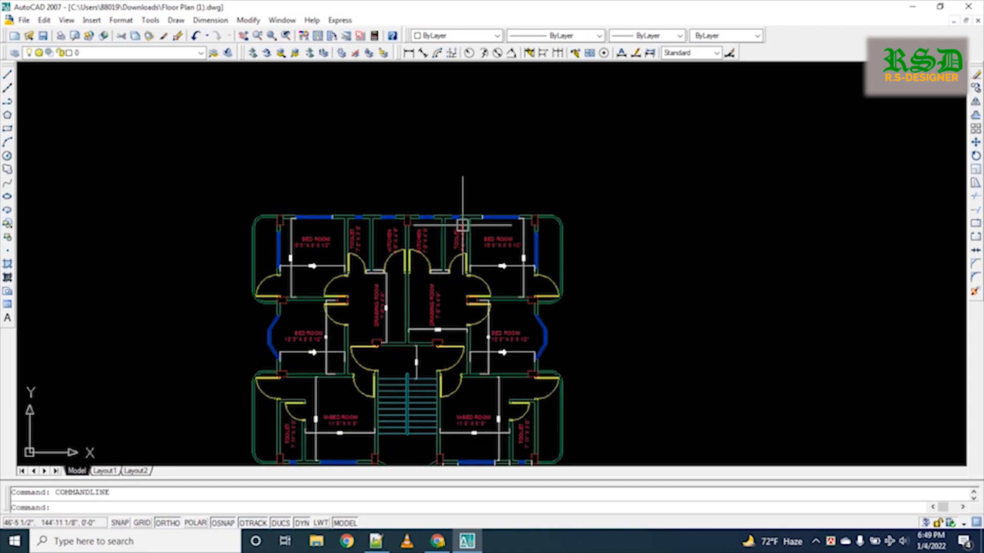
{"action": "scroll", "coordinate": [413, 242], "scroll_direction": "down", "scroll_amount": 4}
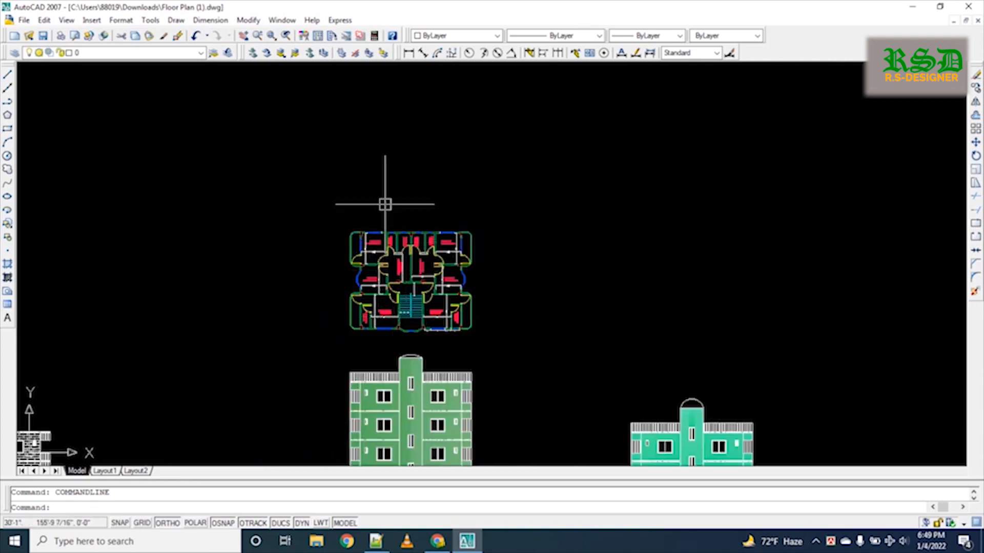
{"action": "scroll", "coordinate": [385, 204], "scroll_direction": "up", "scroll_amount": 6}
{"action": "scroll", "coordinate": [438, 217], "scroll_direction": "down", "scroll_amount": 5}
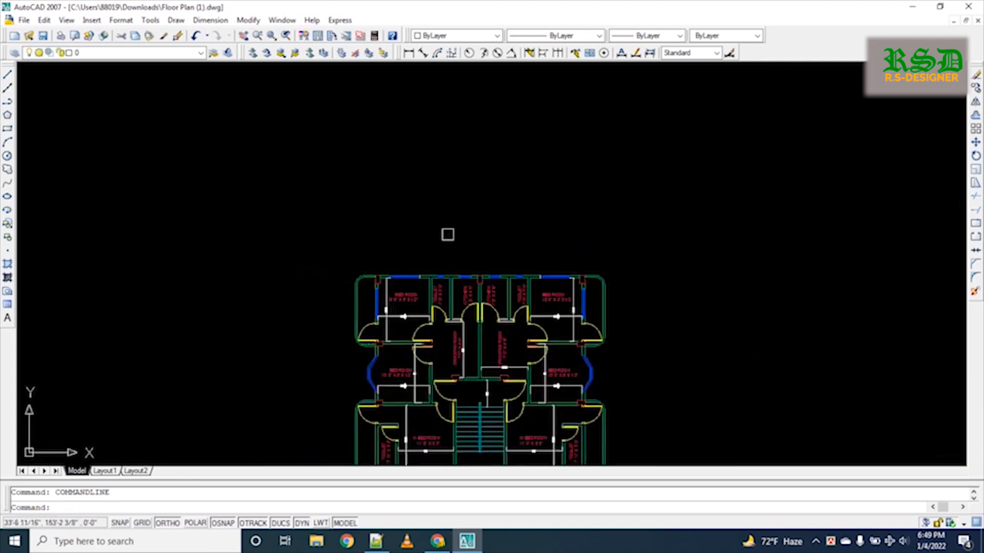
{"action": "scroll", "coordinate": [589, 288], "scroll_direction": "up", "scroll_amount": 3}
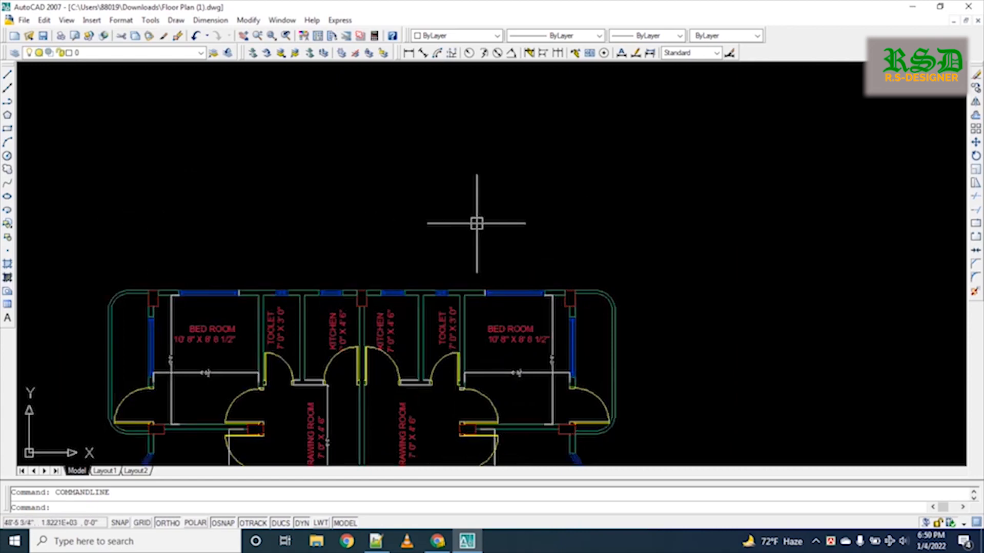
{"action": "scroll", "coordinate": [469, 292], "scroll_direction": "down", "scroll_amount": 6}
{"action": "middle_click_drag", "start_coordinate": [467, 293], "coordinate": [453, 104]}
{"action": "middle_click_drag", "start_coordinate": [428, 214], "coordinate": [416, 391]}
{"action": "scroll", "coordinate": [417, 228], "scroll_direction": "up", "scroll_amount": 8}
{"action": "middle_click_drag", "start_coordinate": [350, 344], "coordinate": [333, 208]}
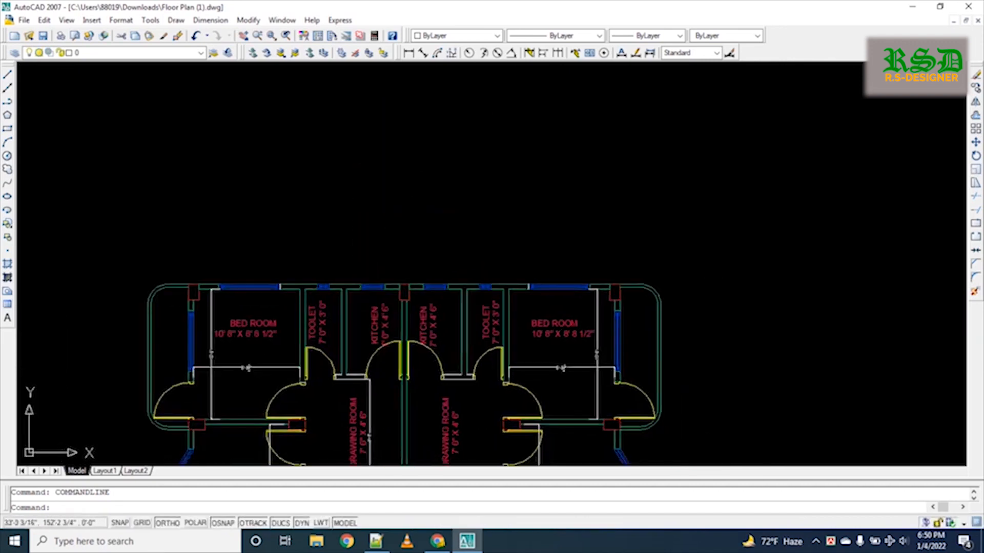
Draw vertical construction lines through the outer balcony wall and the column's outer edge at the plan's upper-left corner
{"action": "middle_click_drag", "start_coordinate": [372, 463], "coordinate": [355, 453]}
{"action": "key", "text": "ctrl+9"}
{"action": "type", "text": "xl"}
{"action": "key", "text": "Return"}
{"action": "type", "text": "v"}
{"action": "key", "text": "Return"}
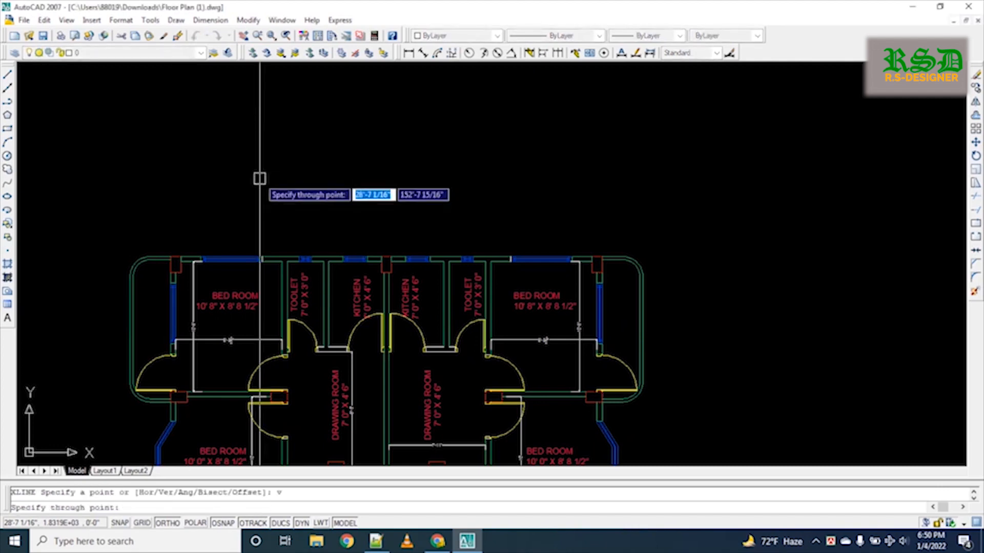
{"action": "scroll", "coordinate": [127, 275], "scroll_direction": "up", "scroll_amount": 4}
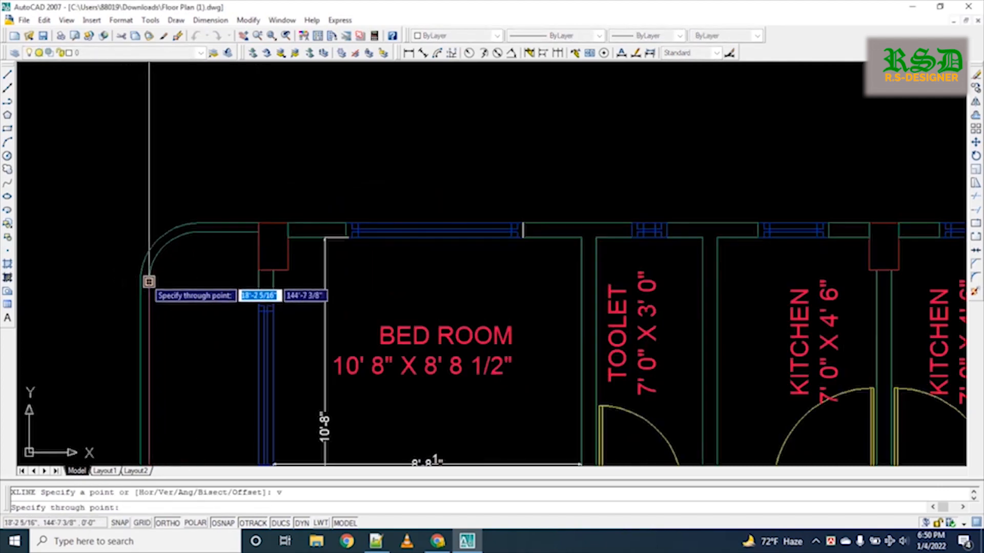
{"action": "left_click", "coordinate": [140, 282]}
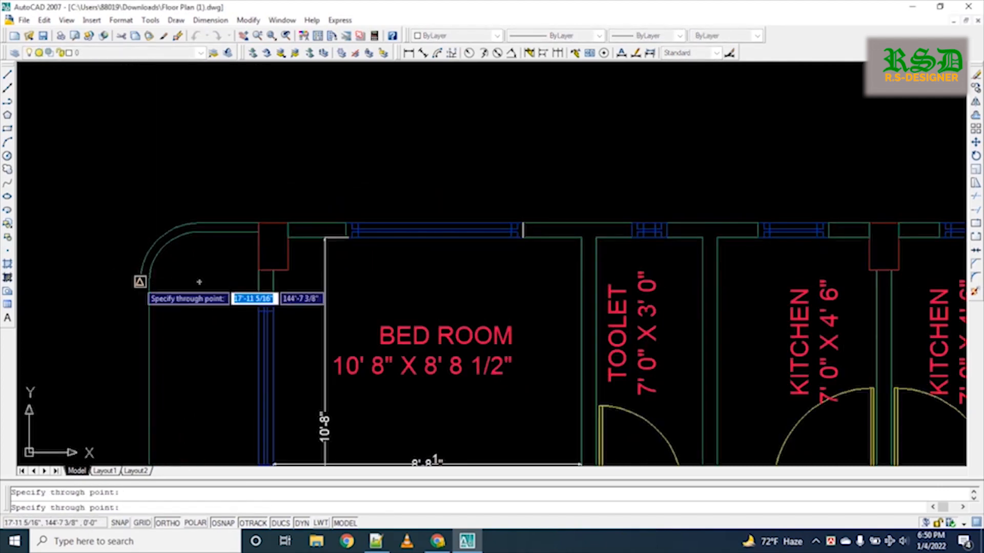
{"action": "left_click", "coordinate": [254, 270]}
Add vertical construction lines through both ends of the upper-left bedroom's window in the top wall
{"action": "scroll", "coordinate": [186, 286], "scroll_direction": "down", "scroll_amount": 1}
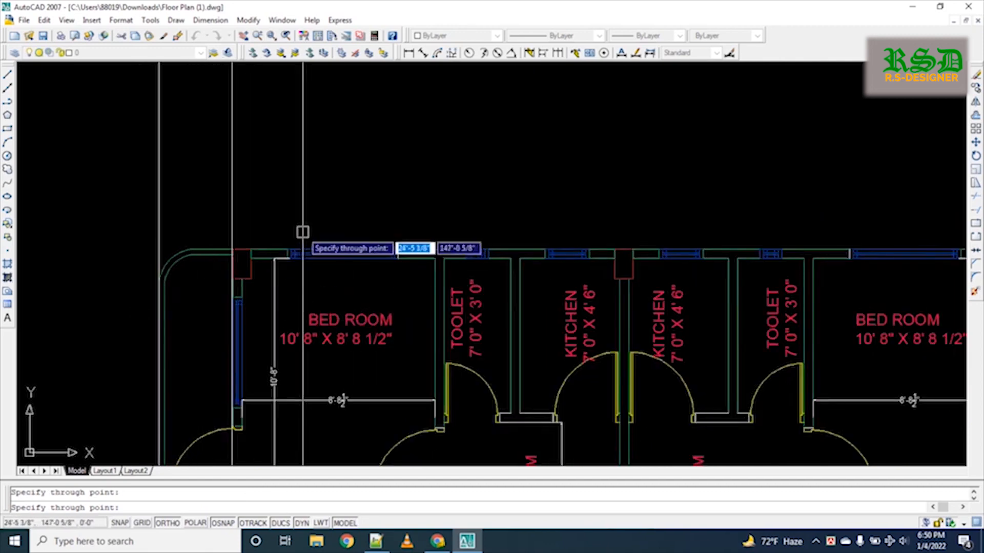
{"action": "scroll", "coordinate": [291, 261], "scroll_direction": "up", "scroll_amount": 5}
{"action": "left_click", "coordinate": [268, 248]}
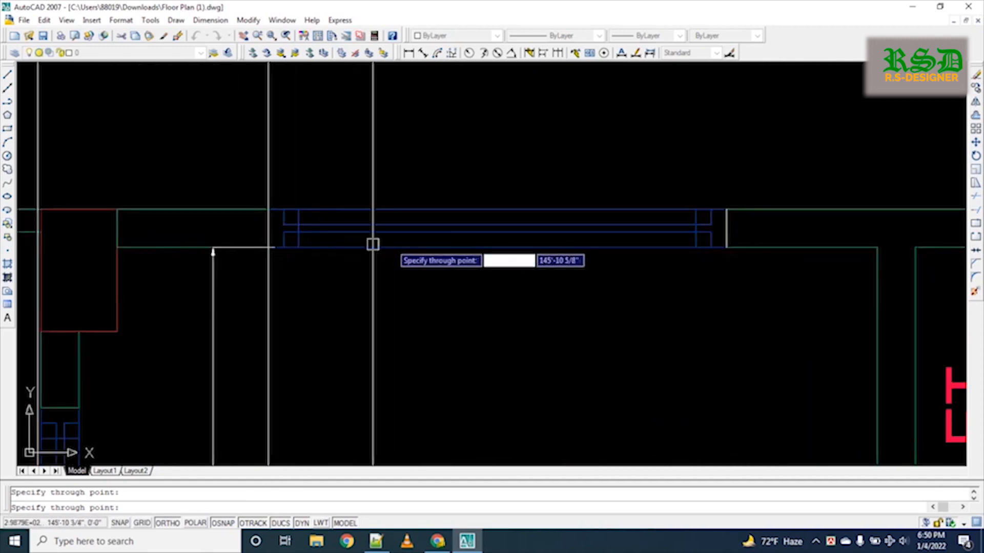
{"action": "left_click", "coordinate": [726, 247]}
Add vertical construction lines through both ends of the upper-left toilet's window
{"action": "scroll", "coordinate": [399, 276], "scroll_direction": "down", "scroll_amount": 3}
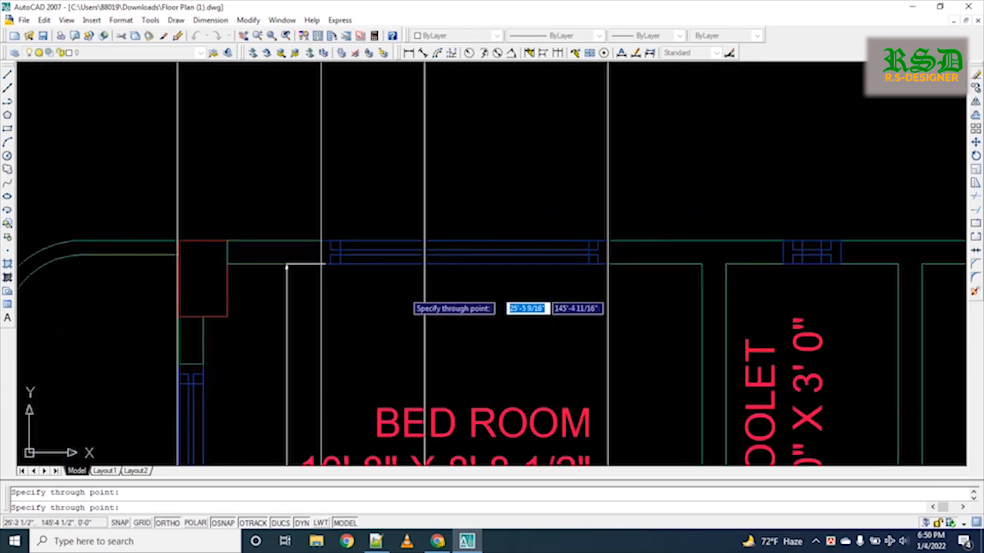
{"action": "scroll", "coordinate": [659, 273], "scroll_direction": "up", "scroll_amount": 5}
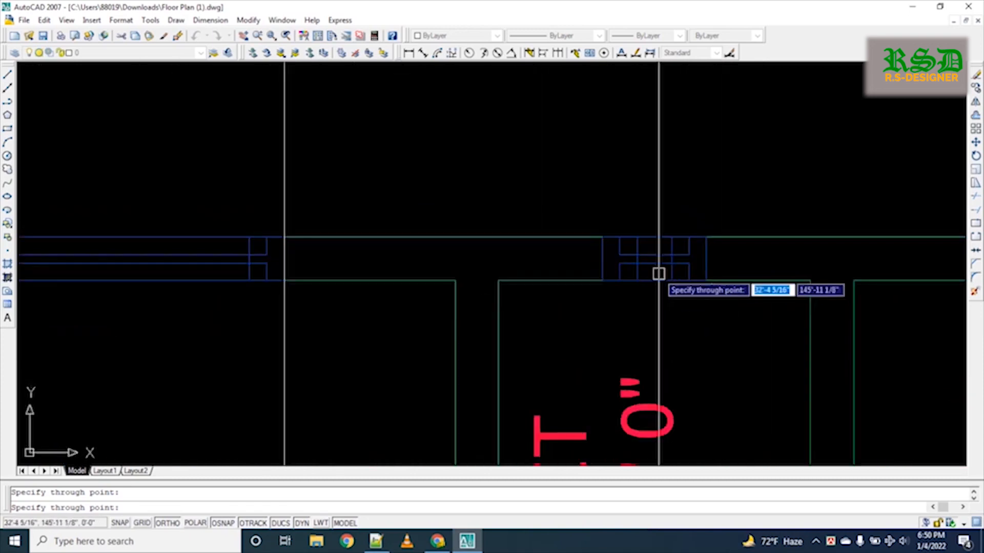
{"action": "left_click", "coordinate": [602, 276]}
{"action": "left_click", "coordinate": [706, 282]}
Add vertical construction lines through both ends of the left kitchen's window
{"action": "scroll", "coordinate": [705, 281], "scroll_direction": "down", "scroll_amount": 4}
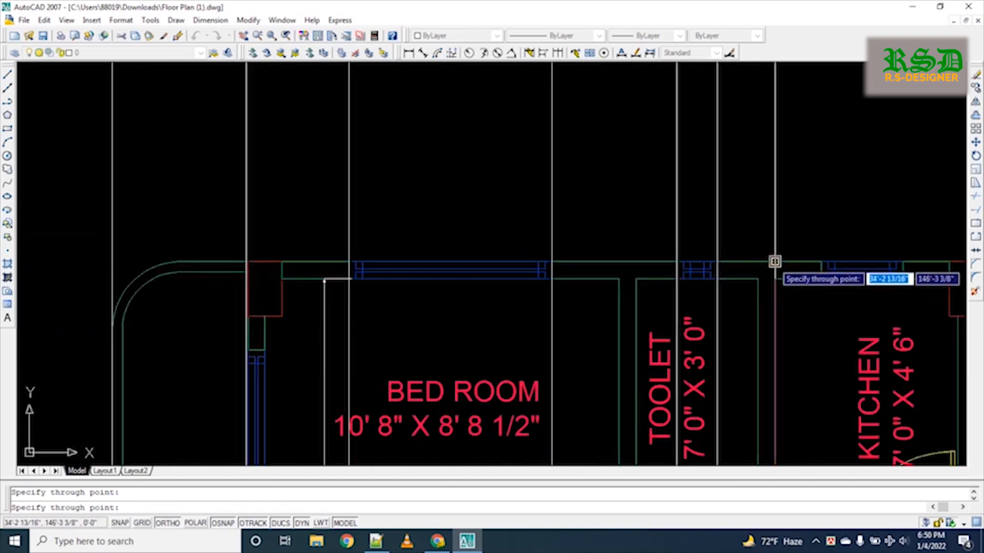
{"action": "scroll", "coordinate": [448, 301], "scroll_direction": "up", "scroll_amount": 5}
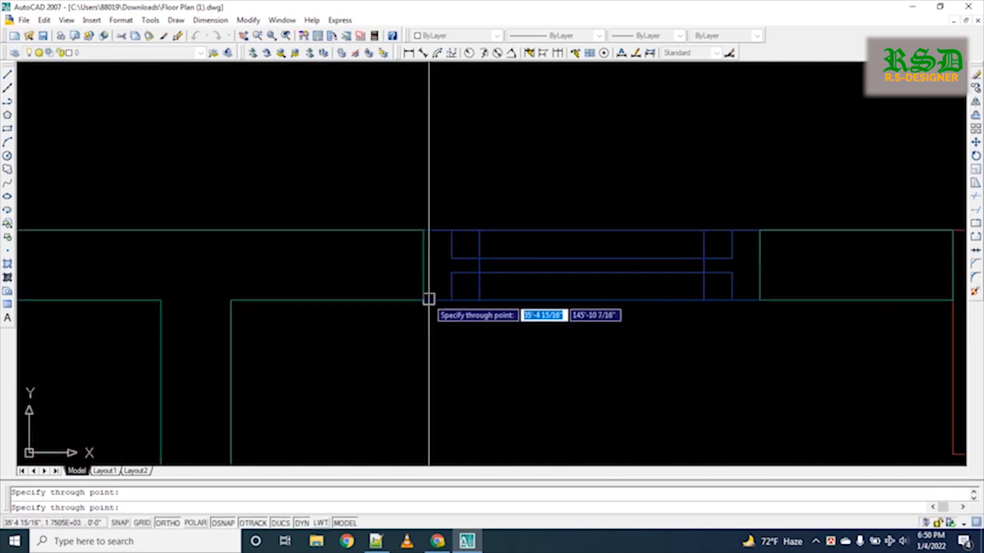
{"action": "left_click", "coordinate": [424, 301]}
{"action": "left_click", "coordinate": [759, 303]}
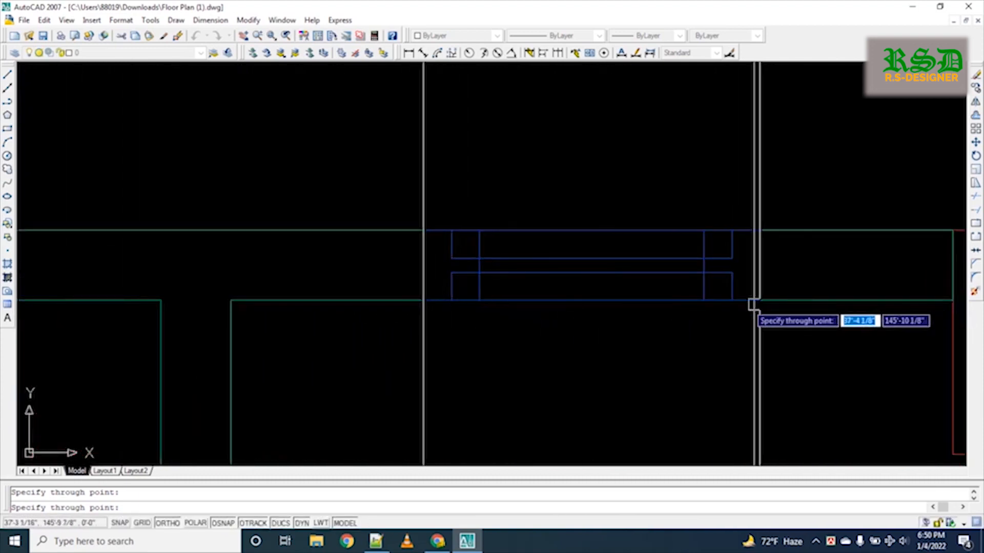
Add vertical construction lines through both ends of the right kitchen's window
{"action": "scroll", "coordinate": [763, 303], "scroll_direction": "down", "scroll_amount": 5}
{"action": "middle_click_drag", "start_coordinate": [766, 304], "coordinate": [433, 304]}
{"action": "scroll", "coordinate": [453, 302], "scroll_direction": "up", "scroll_amount": 8}
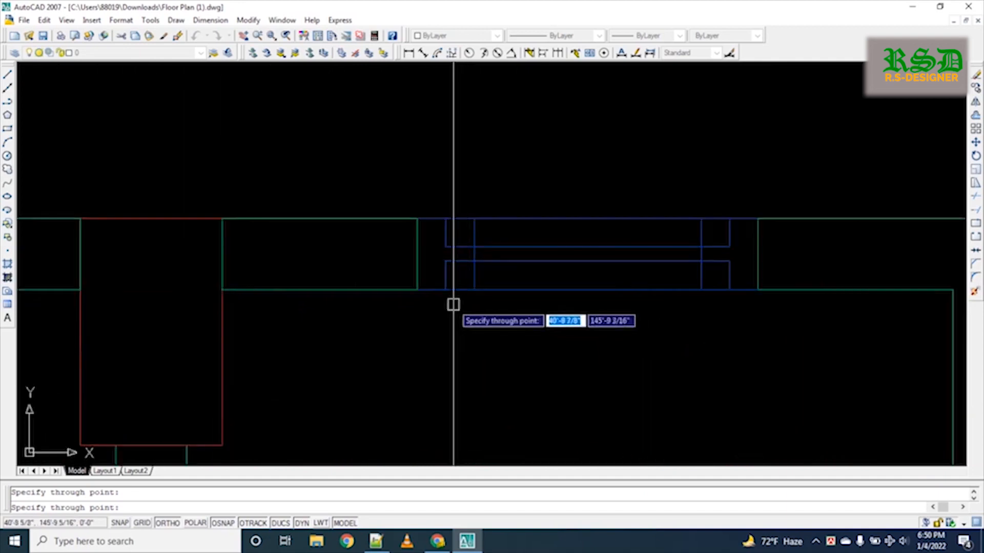
{"action": "left_click", "coordinate": [418, 289]}
{"action": "left_click", "coordinate": [757, 290]}
{"action": "key", "text": "Return"}
Add vertical construction lines through both ends of the upper-right toilet's window
{"action": "scroll", "coordinate": [767, 292], "scroll_direction": "down", "scroll_amount": 5}
{"action": "middle_click_drag", "start_coordinate": [767, 292], "coordinate": [410, 292]}
{"action": "scroll", "coordinate": [462, 292], "scroll_direction": "up", "scroll_amount": 8}
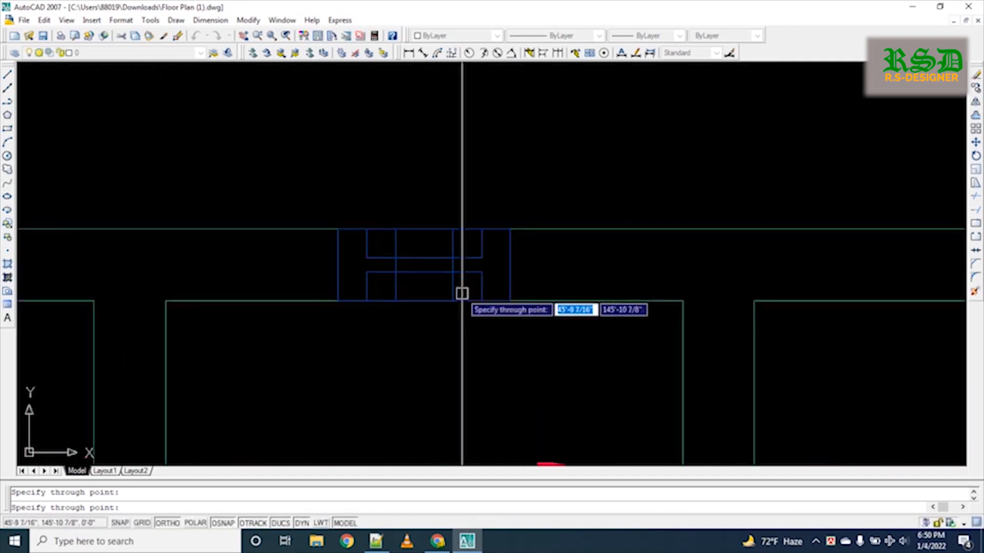
{"action": "left_click", "coordinate": [337, 299]}
{"action": "left_click", "coordinate": [511, 292]}
Add vertical construction lines through both ends of the upper-right bedroom's window in the top wall
{"action": "scroll", "coordinate": [509, 292], "scroll_direction": "down", "scroll_amount": 4}
{"action": "middle_click_drag", "start_coordinate": [797, 290], "coordinate": [350, 293]}
{"action": "scroll", "coordinate": [299, 305], "scroll_direction": "up", "scroll_amount": 5}
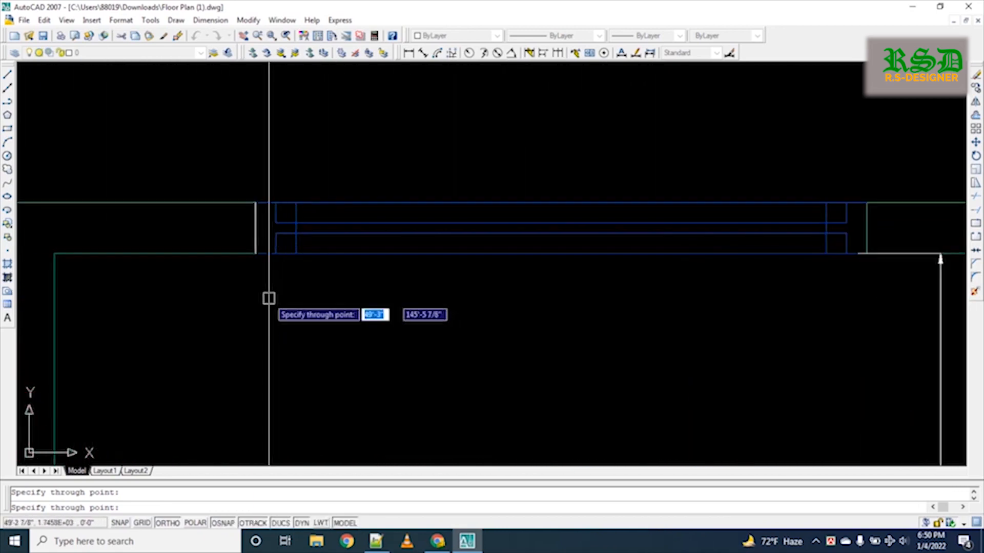
{"action": "left_click", "coordinate": [256, 255]}
Add vertical construction lines through the column's outer edge and the outer balcony wall at the plan's upper-right corner
{"action": "scroll", "coordinate": [858, 258], "scroll_direction": "down", "scroll_amount": 2}
{"action": "scroll", "coordinate": [858, 259], "scroll_direction": "down", "scroll_amount": 2}
{"action": "middle_click_drag", "start_coordinate": [891, 268], "coordinate": [452, 268]}
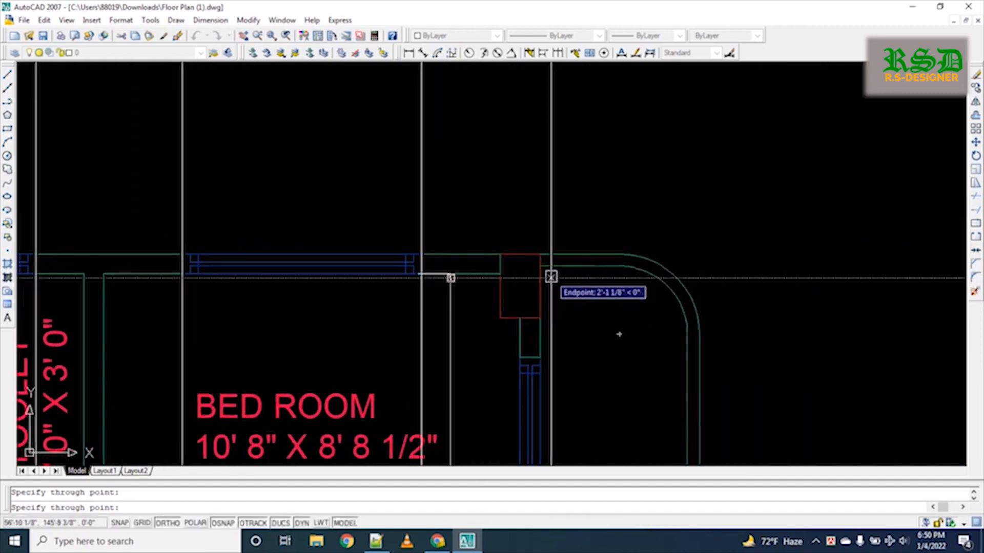
{"action": "left_click", "coordinate": [539, 254]}
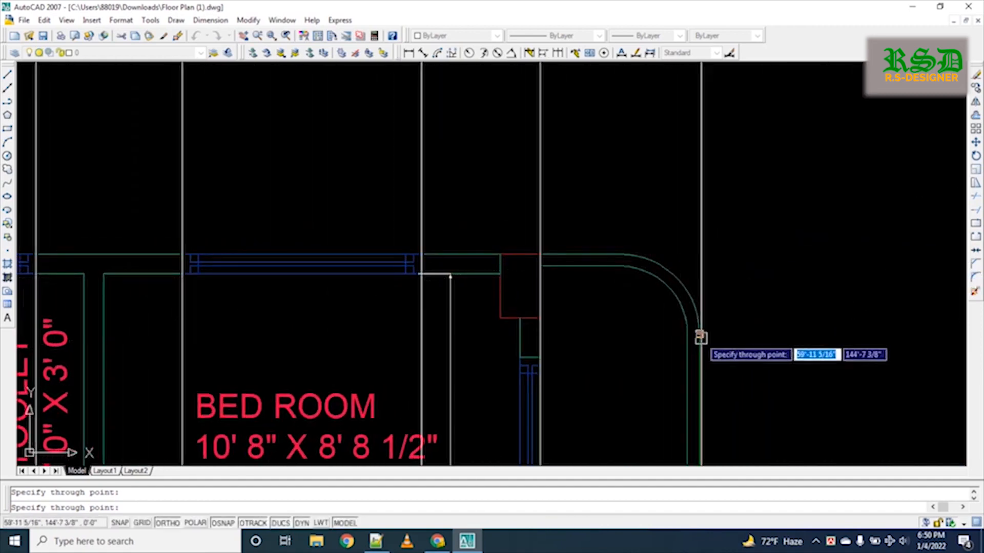
{"action": "scroll", "coordinate": [619, 334], "scroll_direction": "down", "scroll_amount": 3}
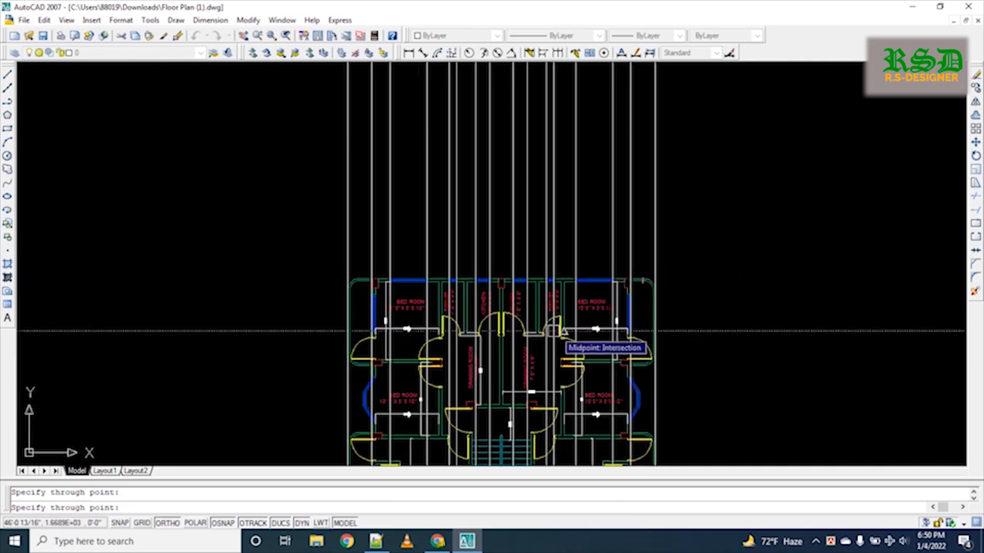
Draw a horizontal base line above the floor plan, crossing all the vertical construction lines and extending past the outermost ones
{"action": "key", "text": "Escape"}
{"action": "type", "text": "l"}
{"action": "key", "text": "Return"}
{"action": "left_click", "coordinate": [720, 219]}
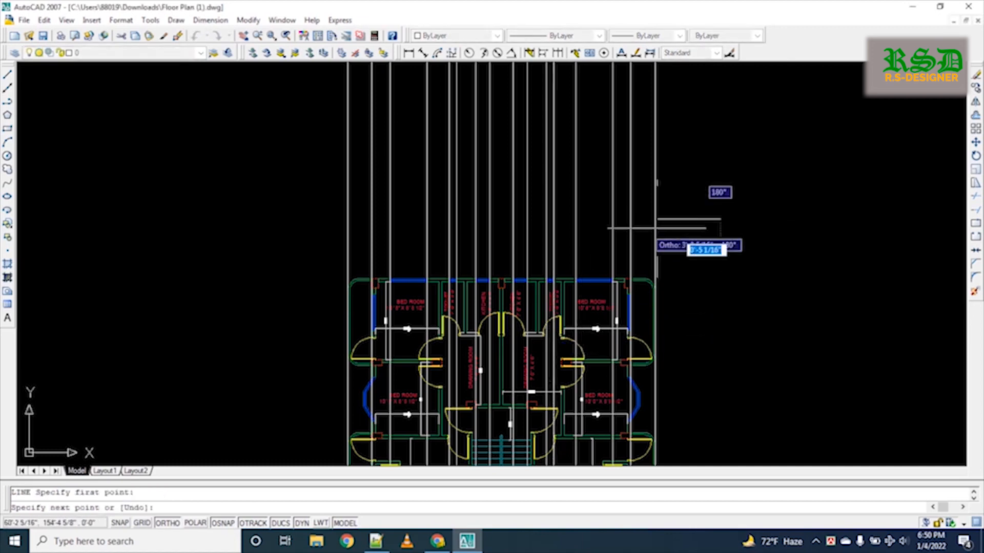
{"action": "left_click", "coordinate": [261, 219]}
{"action": "key", "text": "Return"}
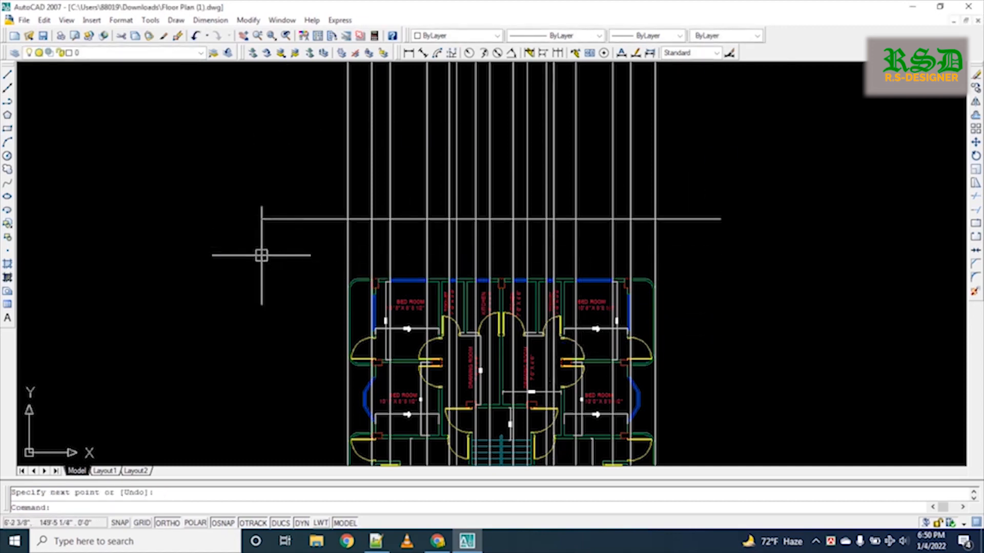
Offset the horizontal base line 10' upward for the storey height
{"action": "type", "text": "o"}
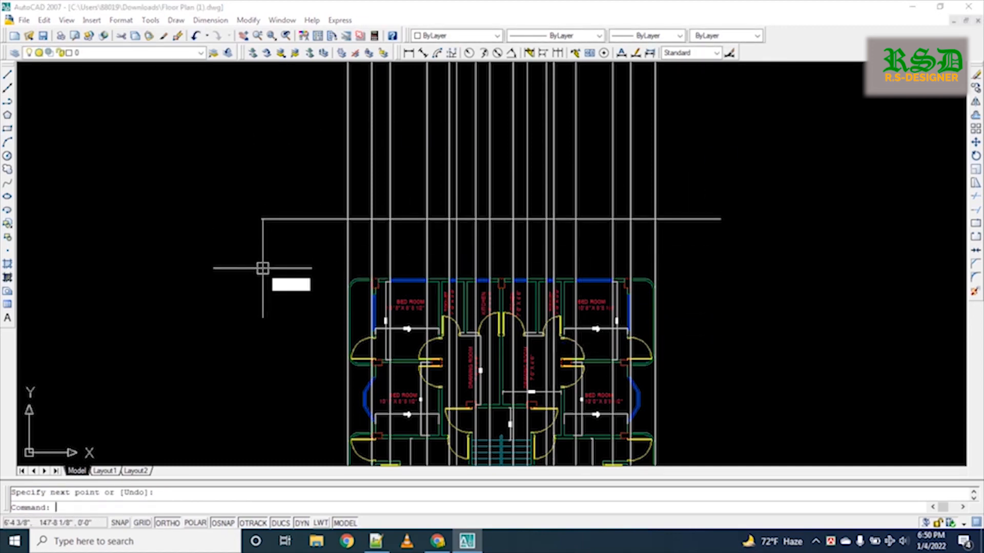
{"action": "key", "text": "Return"}
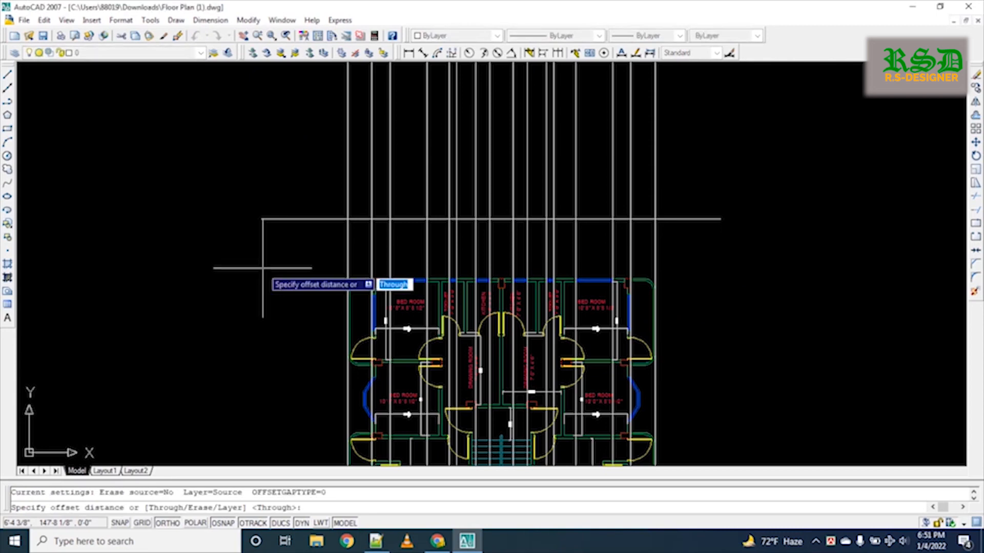
{"action": "type", "text": "10"}
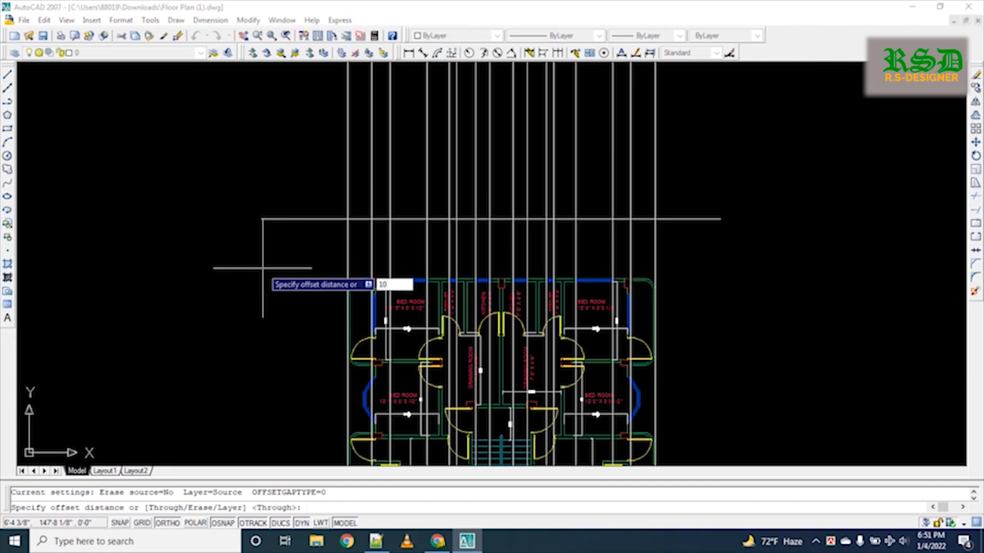
{"action": "type", "text": "'"}
{"action": "key", "text": "Return"}
{"action": "left_click", "coordinate": [294, 214]}
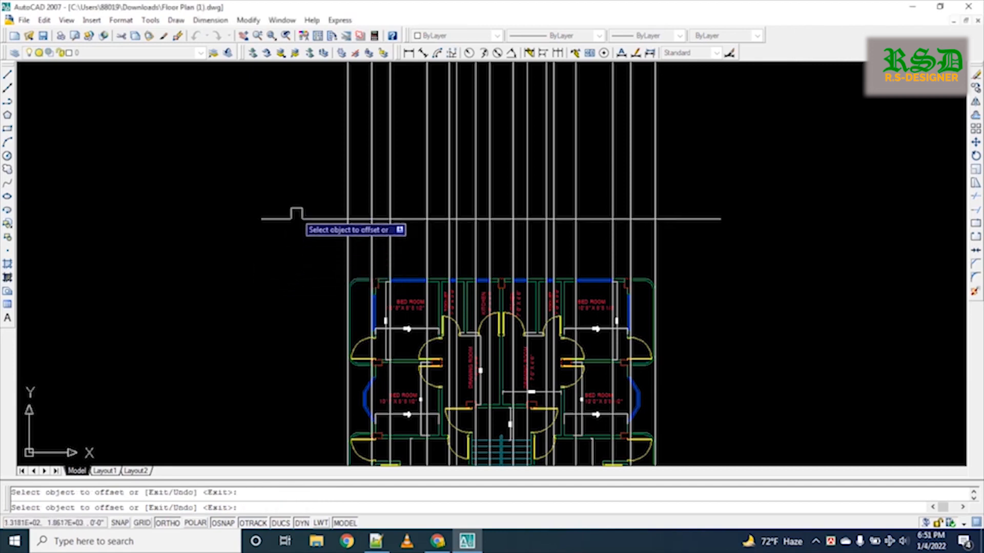
{"action": "left_click", "coordinate": [295, 219]}
{"action": "left_click", "coordinate": [297, 187]}
{"action": "key", "text": "Return"}
Offset the base line 30" upward for the window sill level
{"action": "key", "text": "Return"}
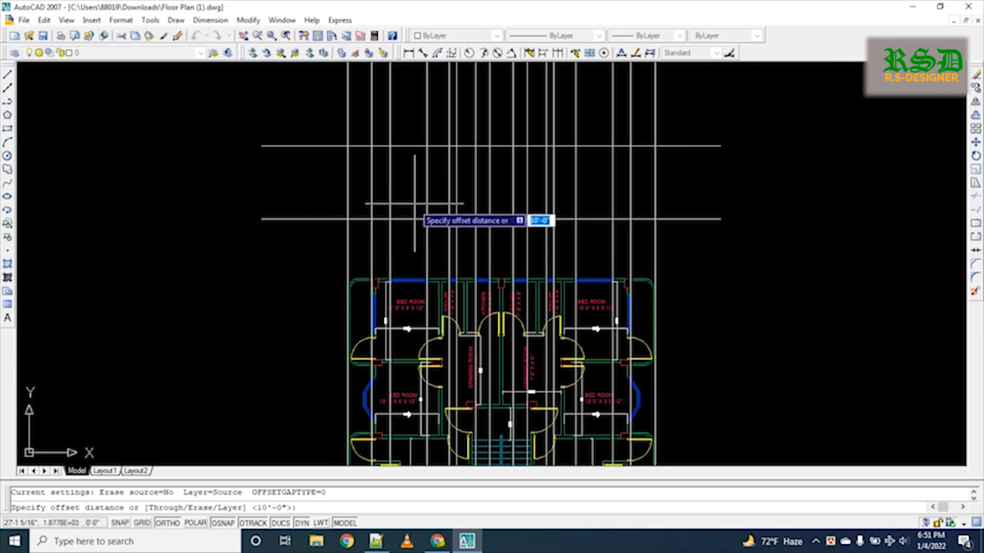
{"action": "type", "text": "30"}
{"action": "key", "text": "Return"}
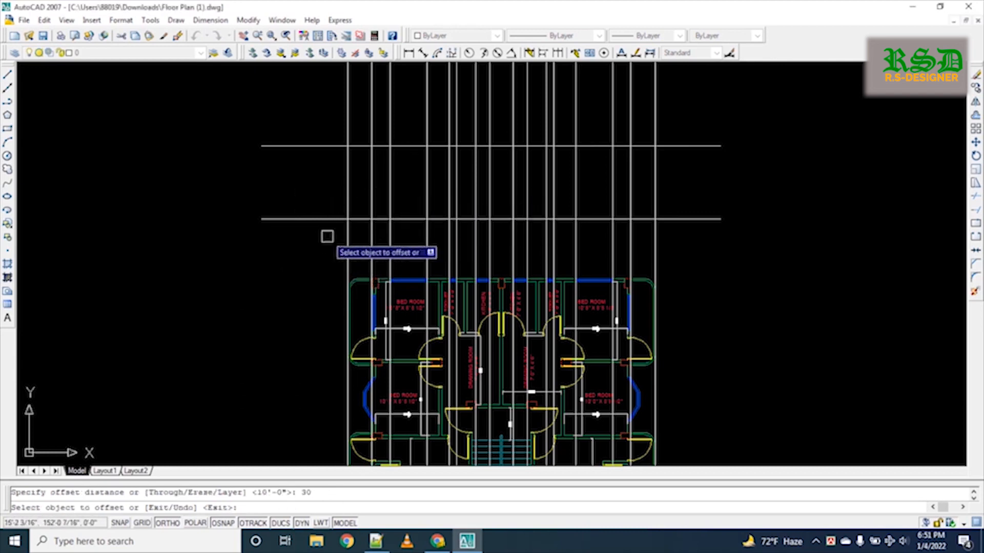
{"action": "left_click", "coordinate": [330, 219]}
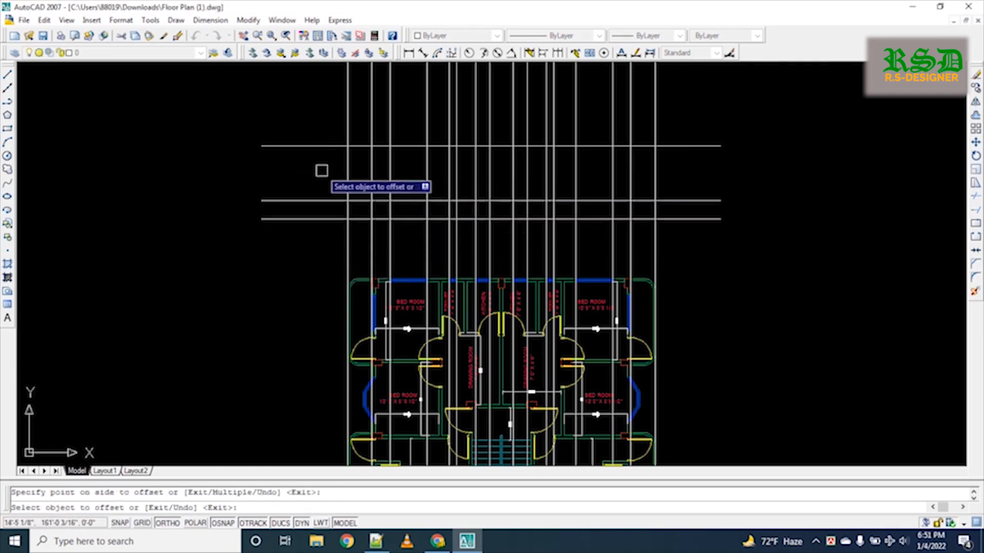
{"action": "key", "text": "Return"}
Offset the sill line 4'6" upward for the window head level
{"action": "key", "text": "Return"}
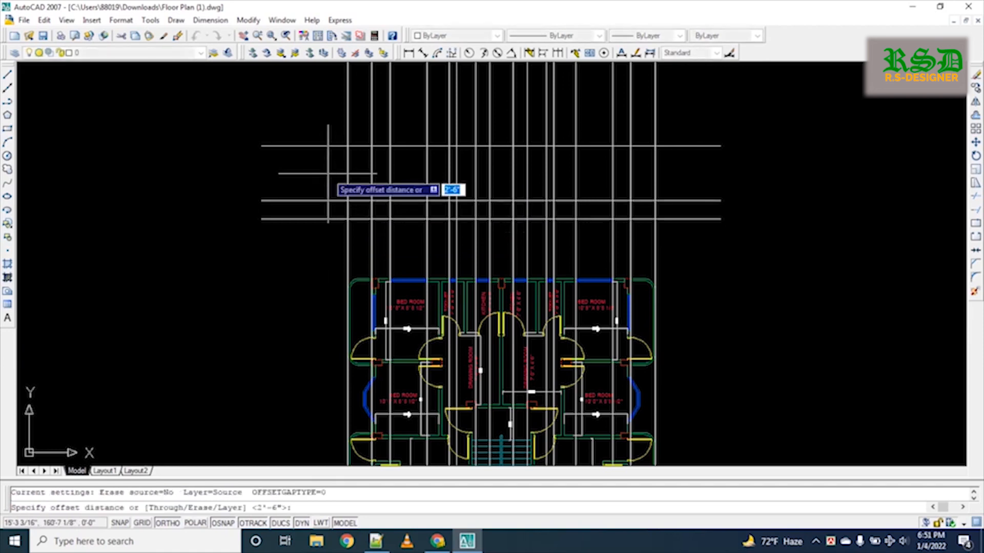
{"action": "type", "text": "4'6"}
{"action": "key", "text": "Return"}
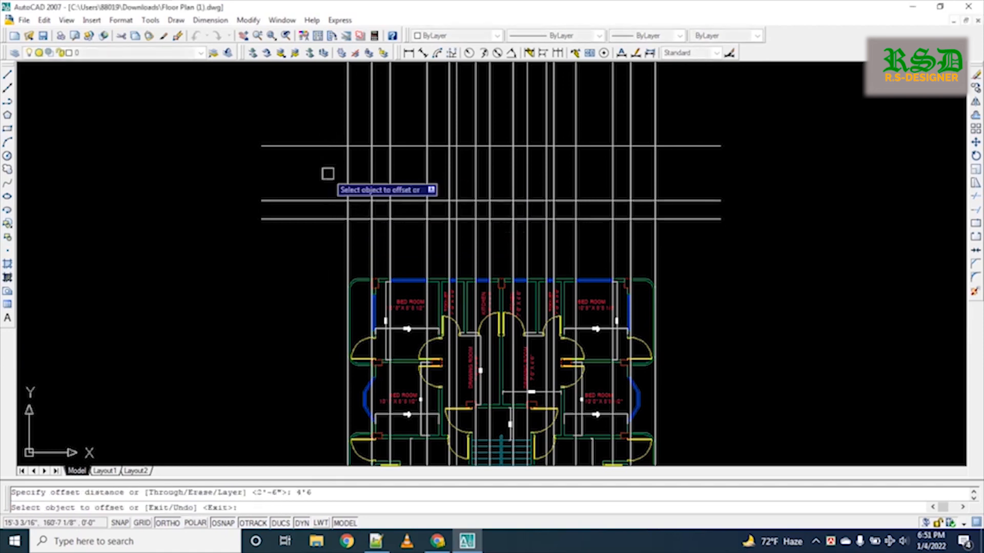
{"action": "left_click", "coordinate": [280, 200]}
{"action": "left_click", "coordinate": [308, 172]}
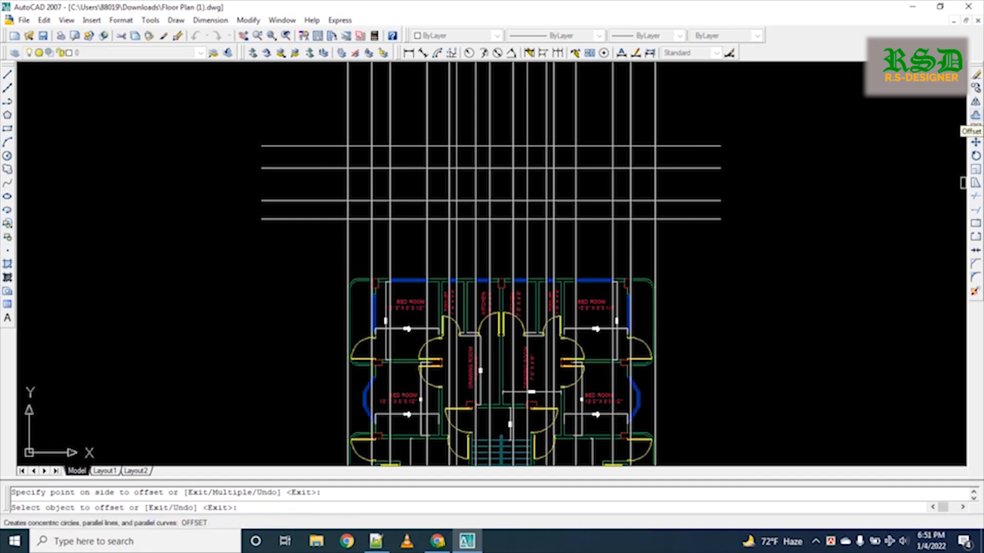
{"action": "key", "text": "Escape"}
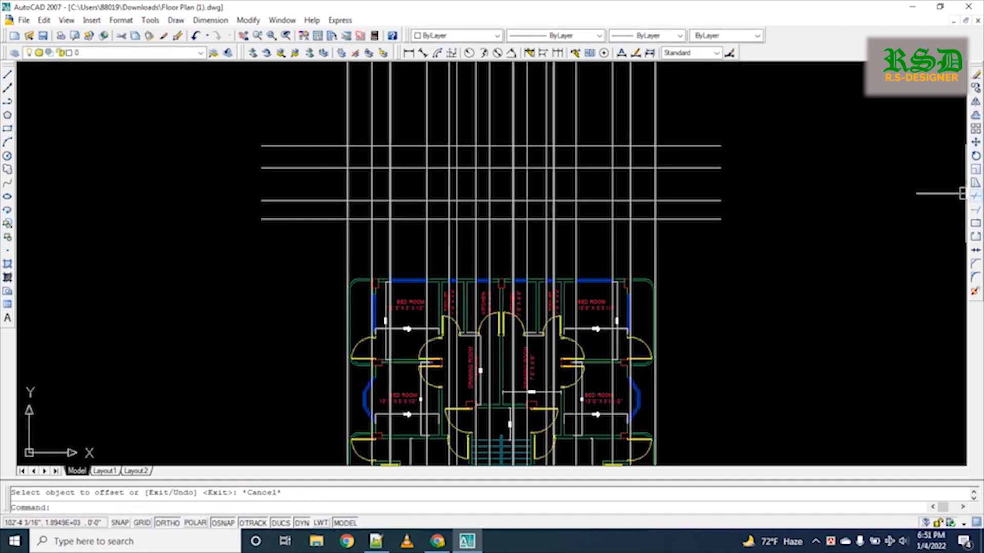
Trim both overhanging ends of the four horizontal lines back to the outermost vertical construction lines
{"action": "left_click", "coordinate": [966, 194]}
{"action": "key", "text": "Return"}
{"action": "left_click", "coordinate": [746, 128]}
{"action": "left_click", "coordinate": [703, 256]}
{"action": "left_click", "coordinate": [287, 106]}
{"action": "left_click", "coordinate": [218, 263]}
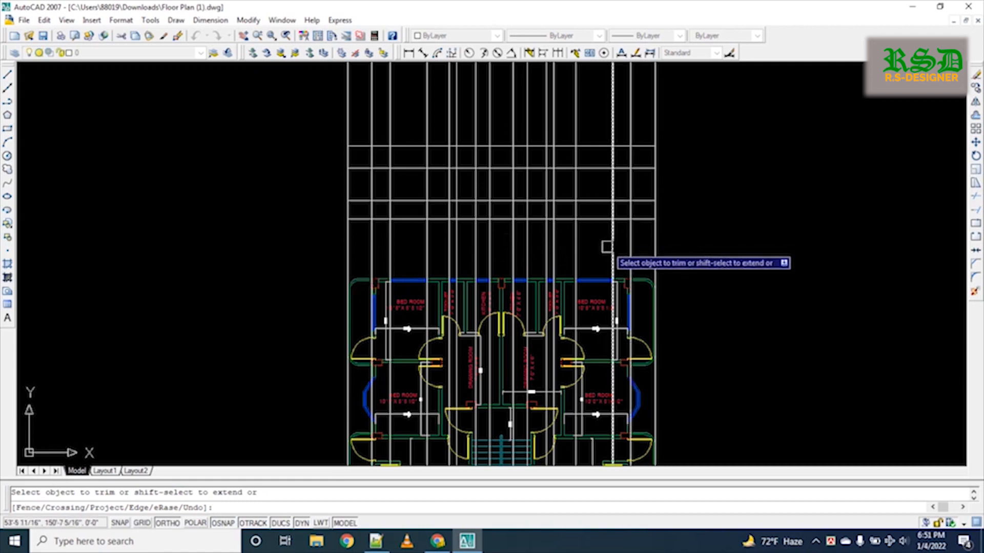
Trim the outermost vertical lines on both sides so they remain only in the bands below the sill and above the window head
{"action": "left_click", "coordinate": [655, 188]}
{"action": "left_click", "coordinate": [661, 113]}
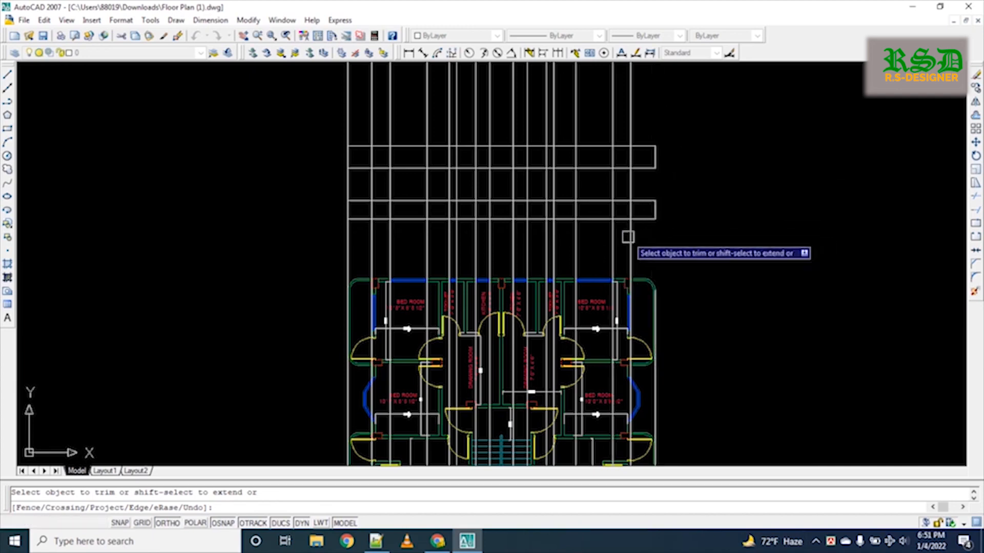
{"action": "left_click", "coordinate": [344, 242]}
{"action": "left_click", "coordinate": [344, 114]}
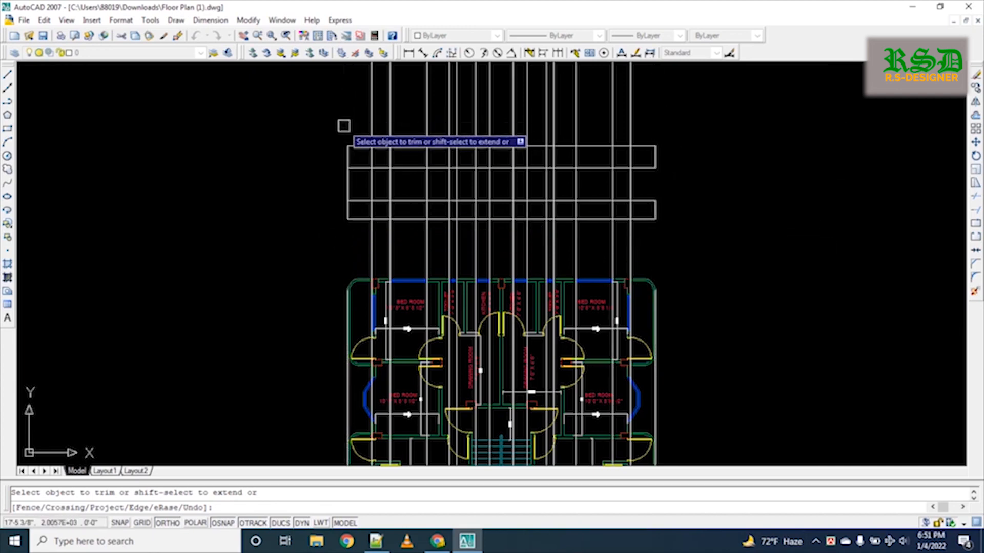
{"action": "left_click", "coordinate": [346, 186]}
Trim the second vertical line from each side above the storey top line and below the base line
{"action": "left_click", "coordinate": [371, 237]}
{"action": "left_click", "coordinate": [372, 123]}
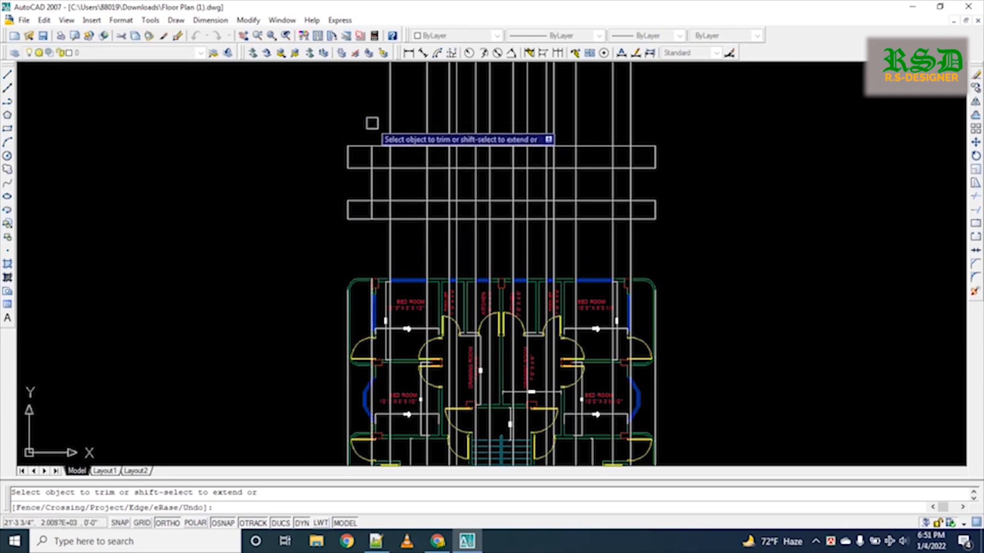
{"action": "left_click", "coordinate": [630, 125]}
{"action": "left_click", "coordinate": [629, 240]}
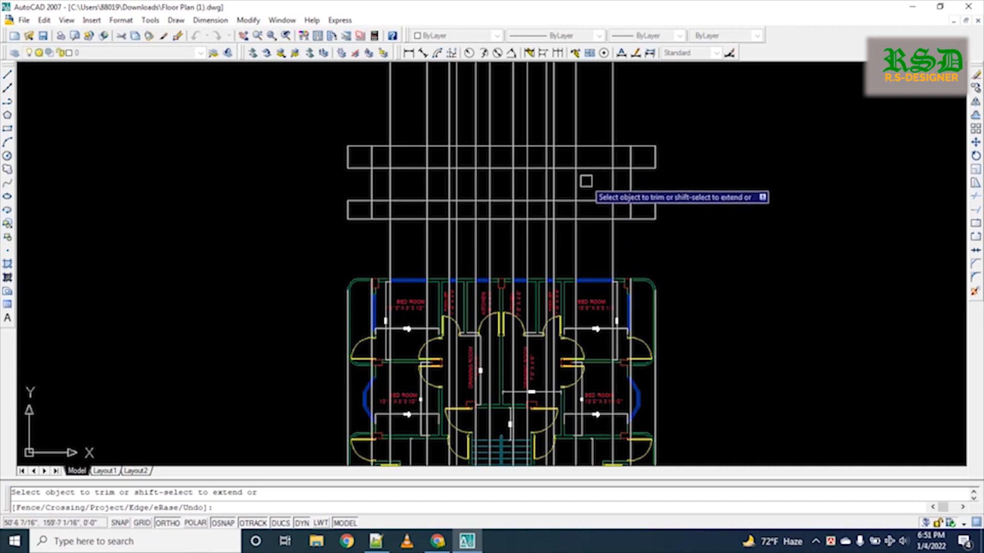
Draw rectangles between the sill and head lines for the right bedroom window and the right toilet window
{"action": "key", "text": "Escape"}
{"action": "type", "text": "rec"}
{"action": "key", "text": "Return"}
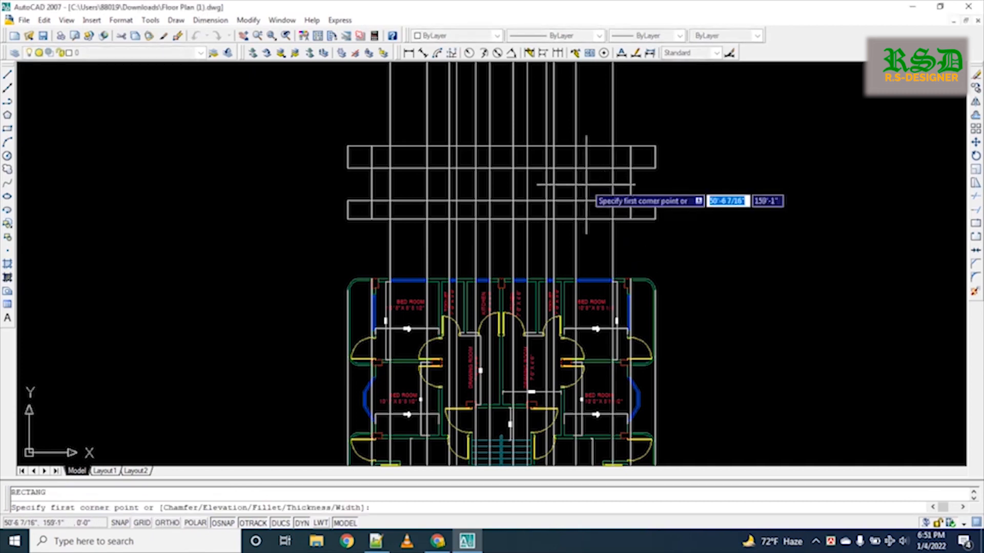
{"action": "left_click", "coordinate": [575, 167]}
{"action": "left_click", "coordinate": [612, 200]}
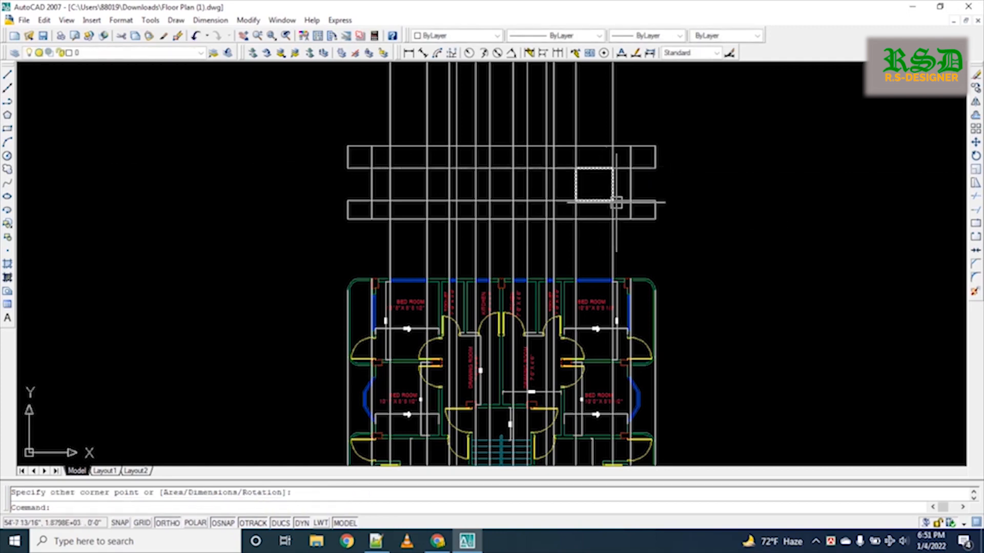
{"action": "key", "text": "Return"}
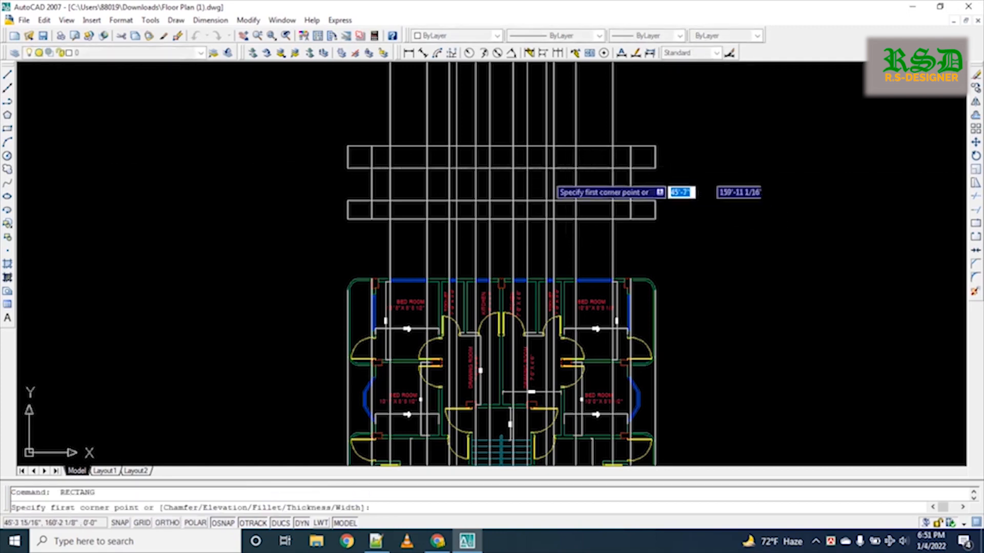
{"action": "left_click", "coordinate": [546, 168]}
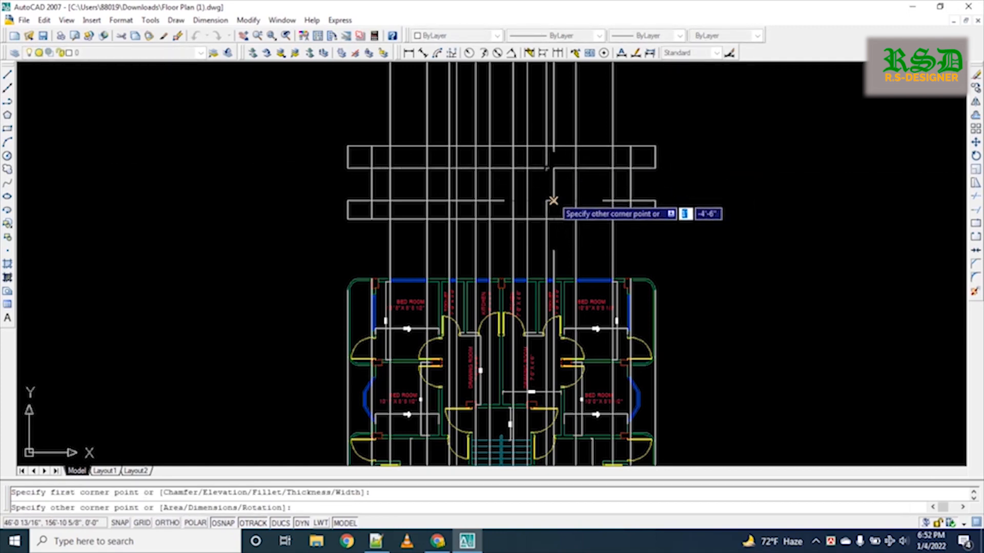
{"action": "left_click", "coordinate": [553, 201]}
Draw rectangles between the sill and head lines for the right and left kitchen windows
{"action": "key", "text": "Return"}
{"action": "left_click", "coordinate": [513, 168]}
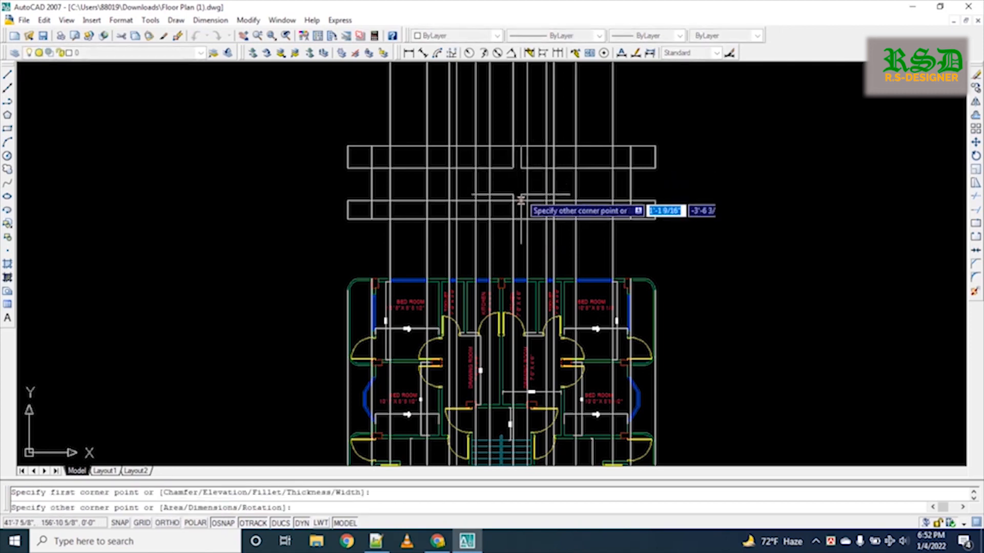
{"action": "left_click", "coordinate": [527, 200]}
{"action": "key", "text": "Return"}
{"action": "left_click", "coordinate": [475, 168]}
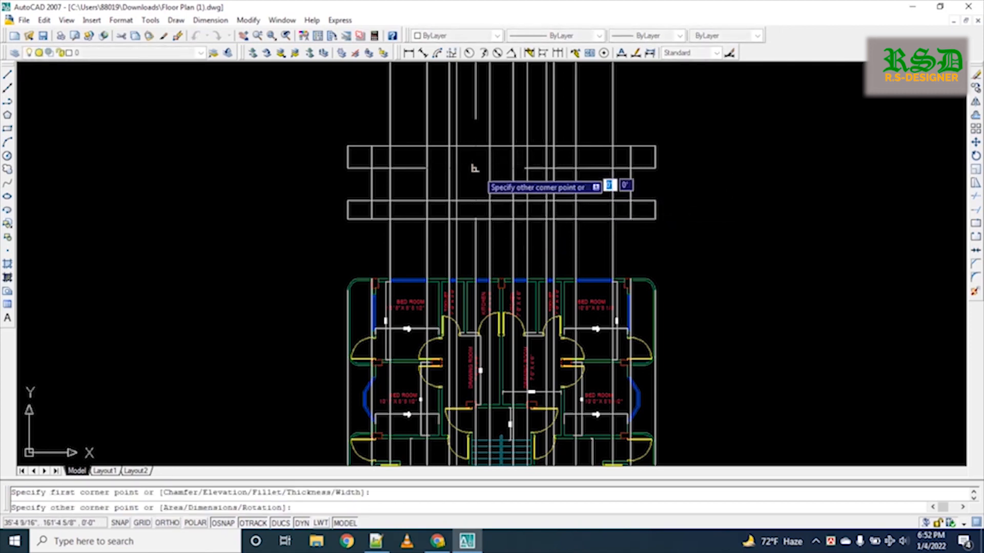
{"action": "left_click", "coordinate": [491, 200]}
Draw rectangles between the sill and head lines for the left toilet window and the left bedroom window
{"action": "key", "text": "Return"}
{"action": "scroll", "coordinate": [447, 178], "scroll_direction": "up", "scroll_amount": 5}
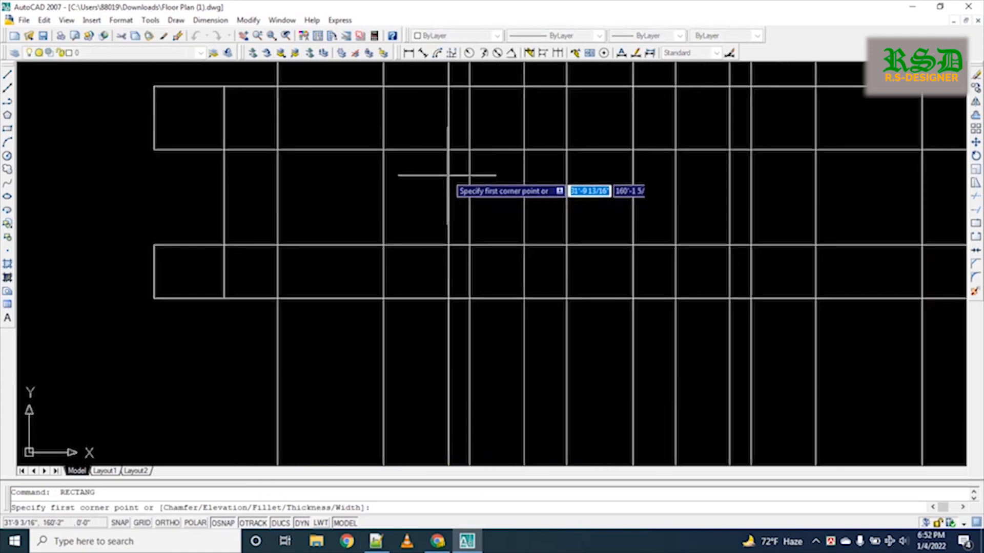
{"action": "left_click", "coordinate": [448, 150]}
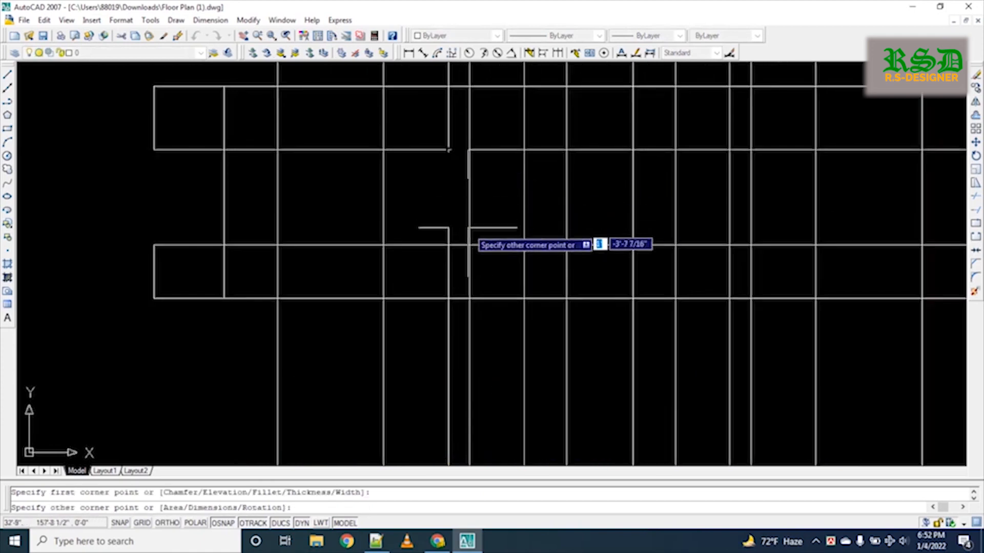
{"action": "left_click", "coordinate": [469, 244]}
{"action": "key", "text": "Return"}
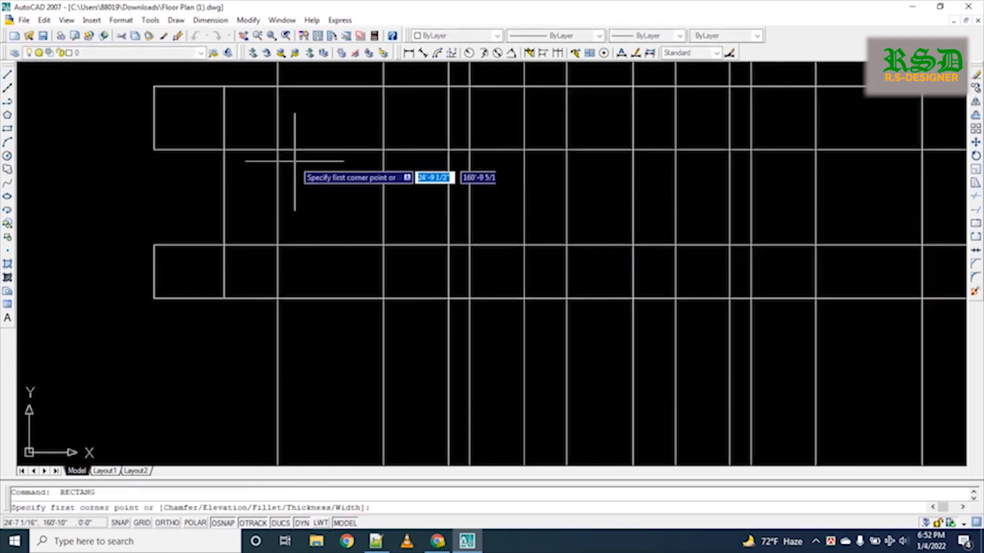
{"action": "left_click", "coordinate": [278, 149]}
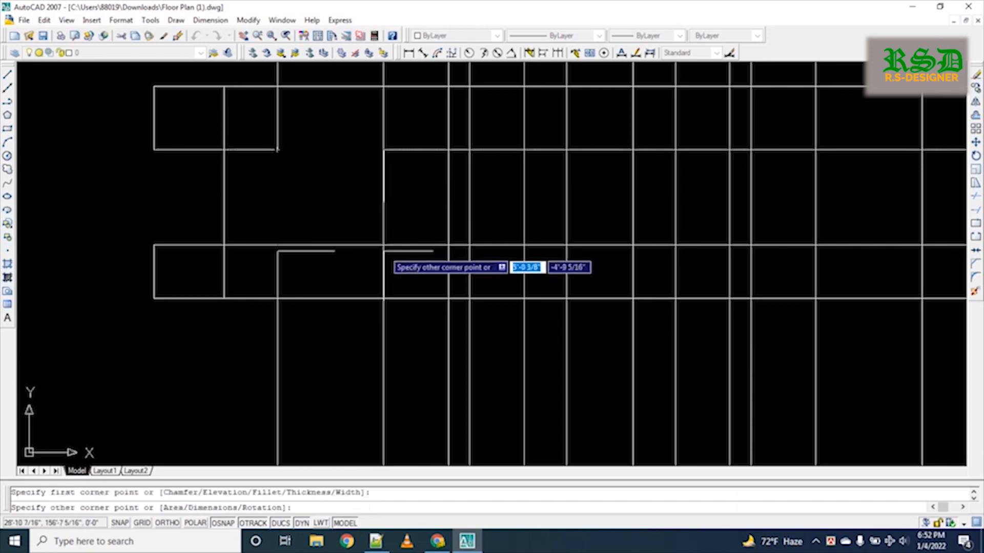
{"action": "left_click", "coordinate": [385, 244]}
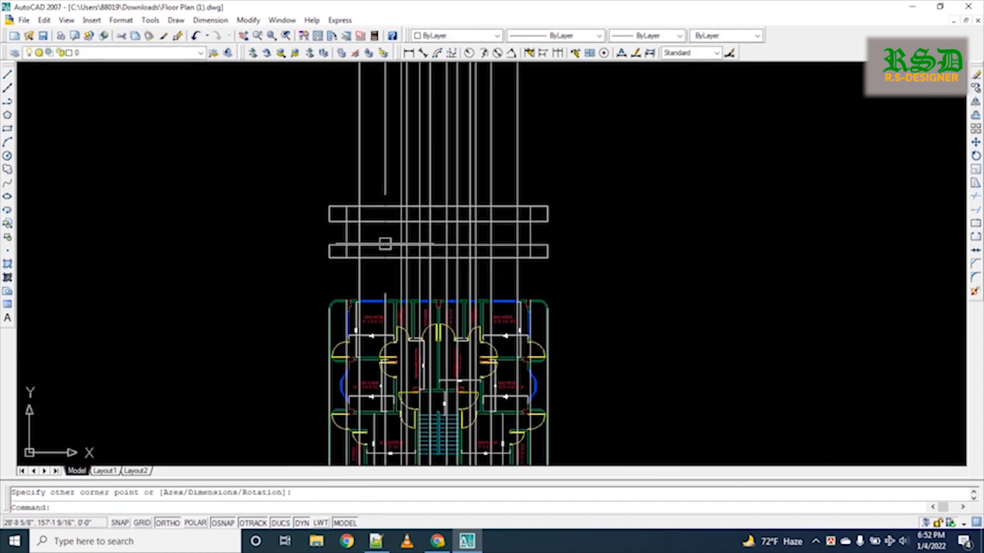
Try erasing the remaining untrimmed vertical construction lines above the plan, and undo the erasure
{"action": "left_click", "coordinate": [553, 117]}
{"action": "left_click", "coordinate": [354, 148]}
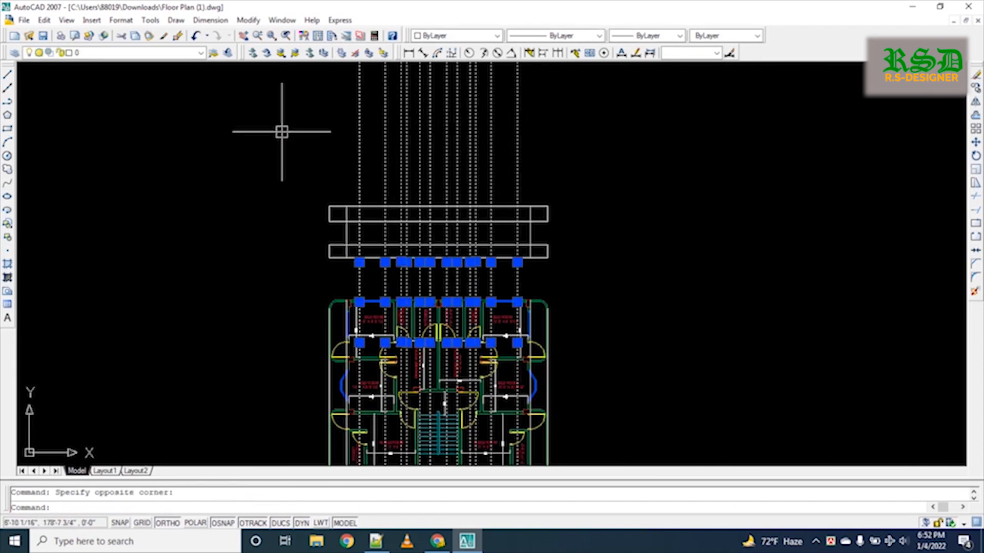
{"action": "key", "text": "Delete"}
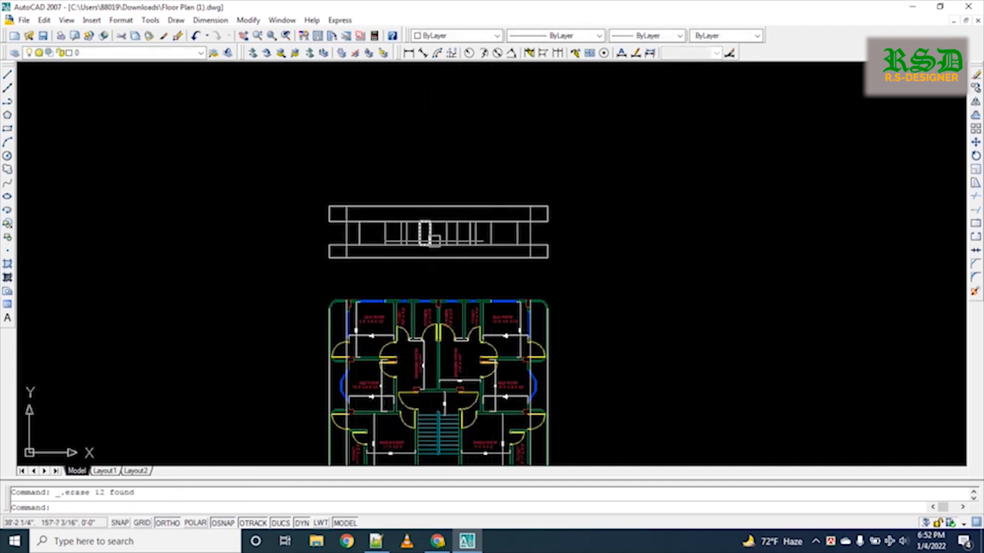
{"action": "key", "text": "ctrl+z"}
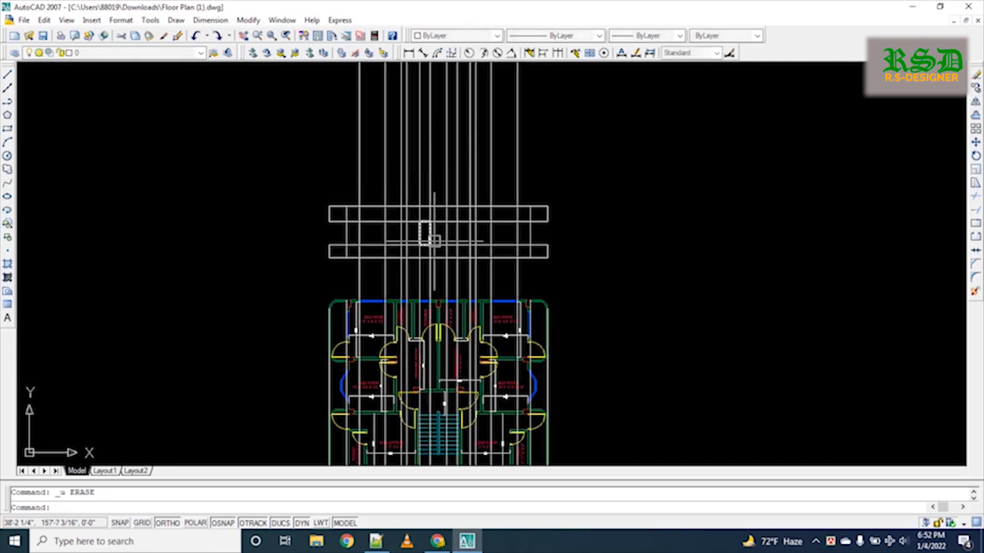
{"action": "middle_click_drag", "start_coordinate": [424, 445], "coordinate": [435, 220]}
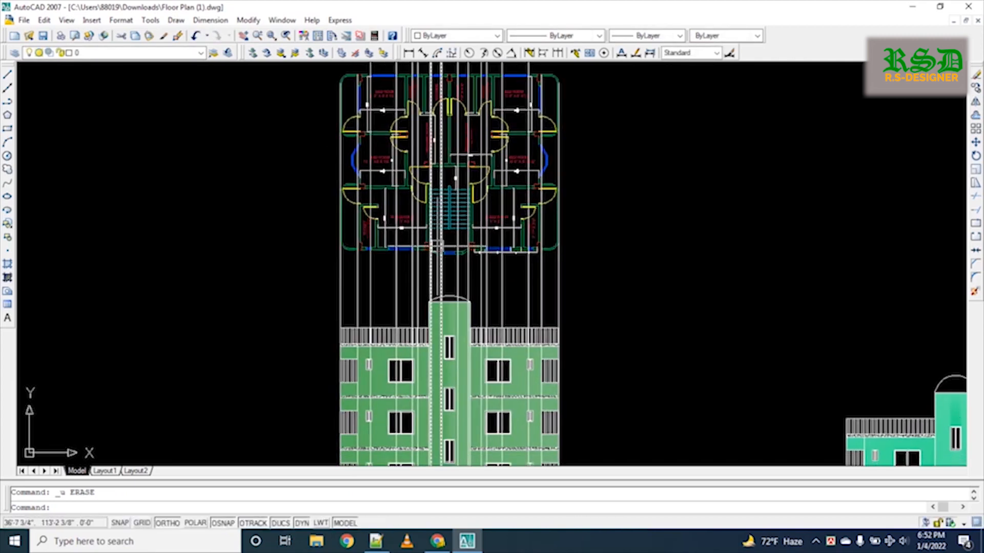
{"action": "scroll", "coordinate": [436, 248], "scroll_direction": "up", "scroll_amount": 6}
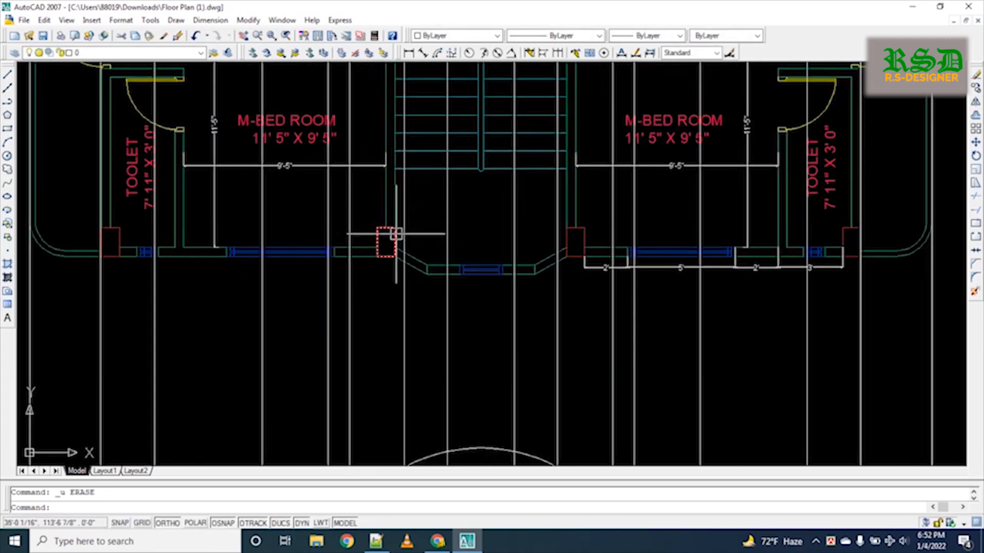
{"action": "scroll", "coordinate": [398, 233], "scroll_direction": "down", "scroll_amount": 8}
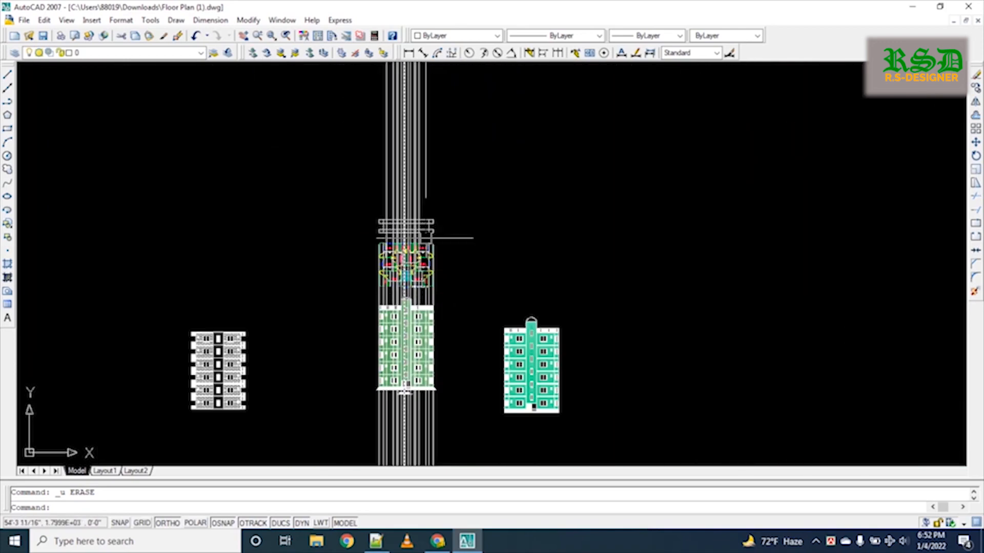
Erase the remaining vertical construction lines that extend above the new elevation
{"action": "left_click", "coordinate": [472, 121]}
{"action": "left_click", "coordinate": [353, 144]}
{"action": "key", "text": "Delete"}
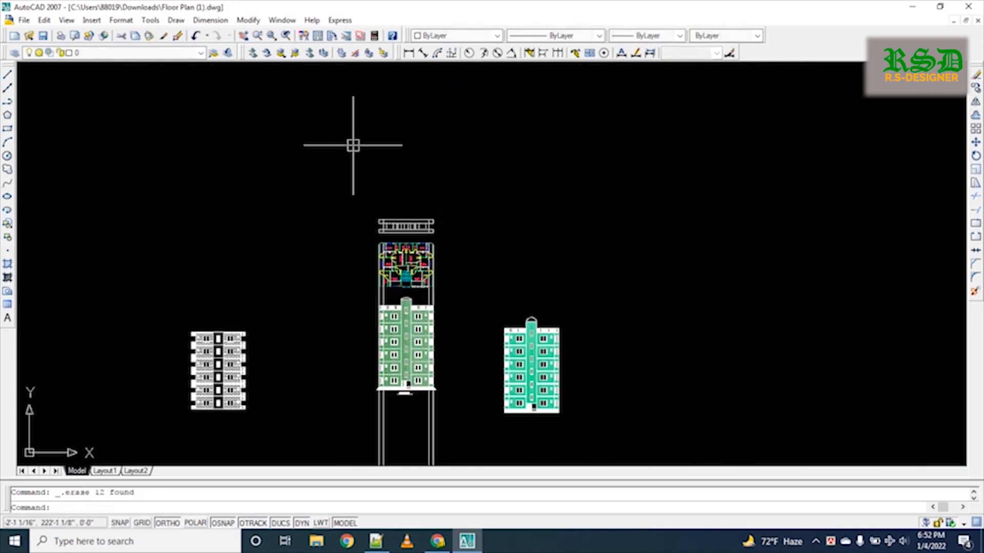
Offset the left bedroom and left toilet window rectangles 2" inward to form their frames
{"action": "scroll", "coordinate": [422, 208], "scroll_direction": "up", "scroll_amount": 6}
{"action": "scroll", "coordinate": [402, 218], "scroll_direction": "up", "scroll_amount": 3}
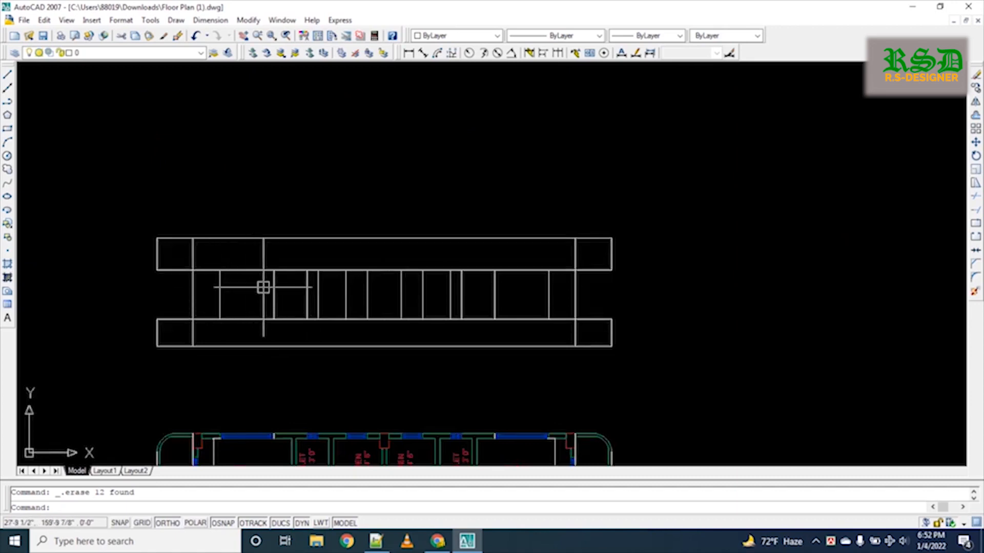
{"action": "type", "text": "o"}
{"action": "key", "text": "Return"}
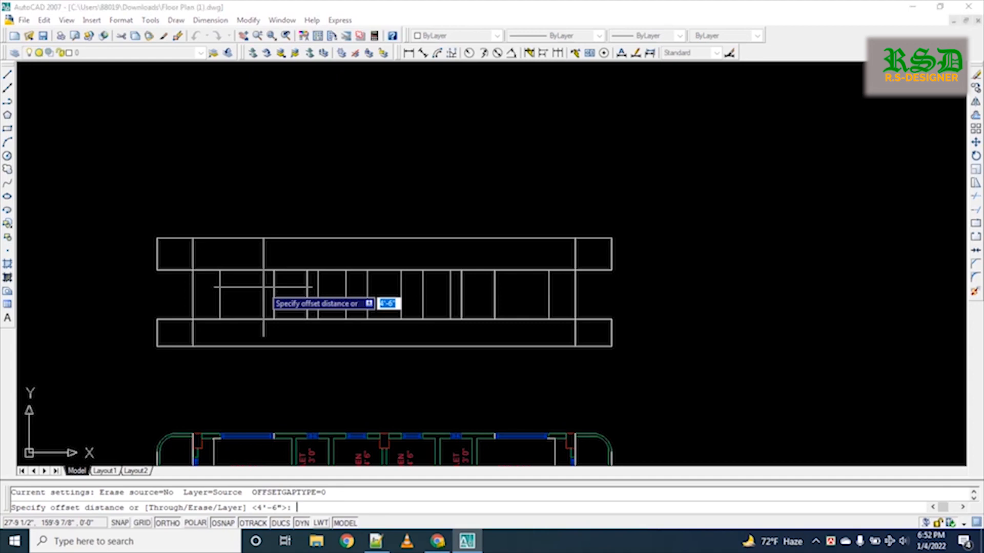
{"action": "key", "text": "Return"}
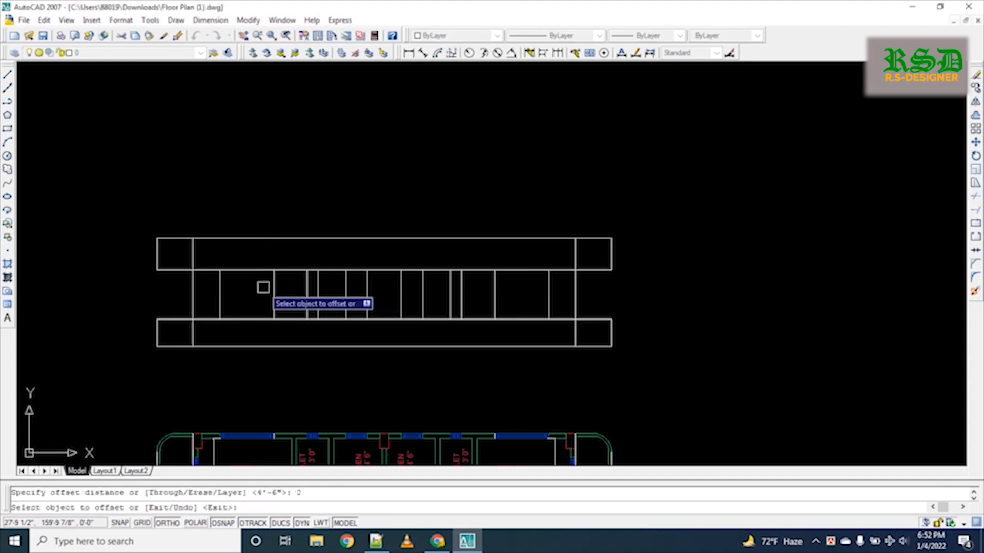
{"action": "scroll", "coordinate": [263, 288], "scroll_direction": "up", "scroll_amount": 2}
{"action": "left_click", "coordinate": [246, 265]}
{"action": "left_click", "coordinate": [230, 294]}
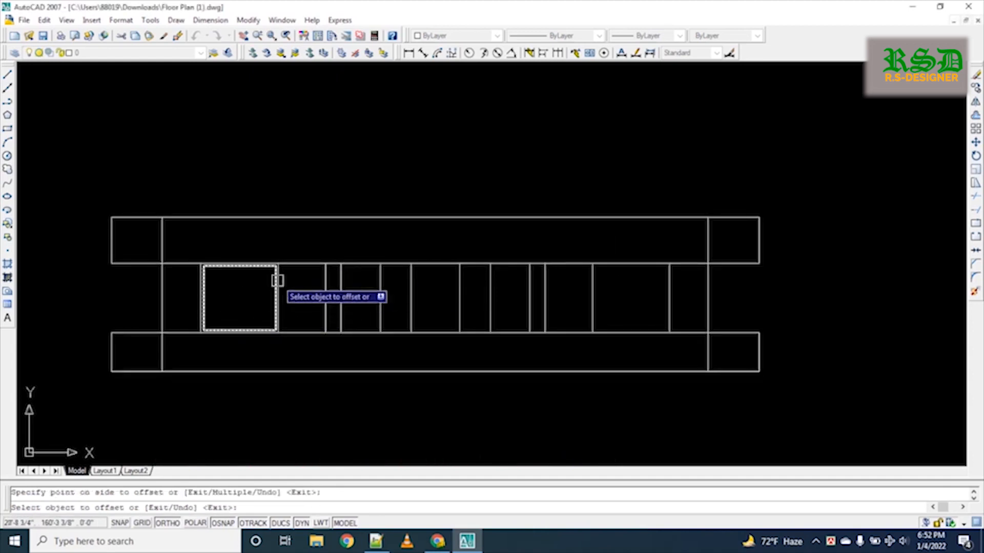
{"action": "scroll", "coordinate": [316, 264], "scroll_direction": "up", "scroll_amount": 4}
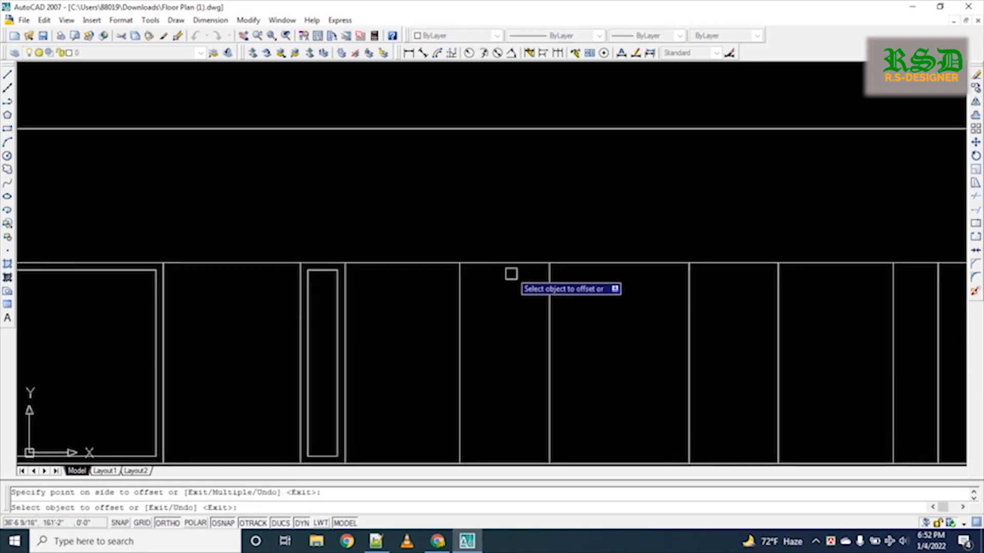
Offset the kitchen, right toilet and right bedroom window rectangles inward by the same 2" distance
{"action": "scroll", "coordinate": [518, 347], "scroll_direction": "down", "scroll_amount": 2}
{"action": "left_click", "coordinate": [650, 299]}
{"action": "left_click", "coordinate": [650, 361]}
{"action": "left_click", "coordinate": [766, 296]}
{"action": "left_click", "coordinate": [758, 331]}
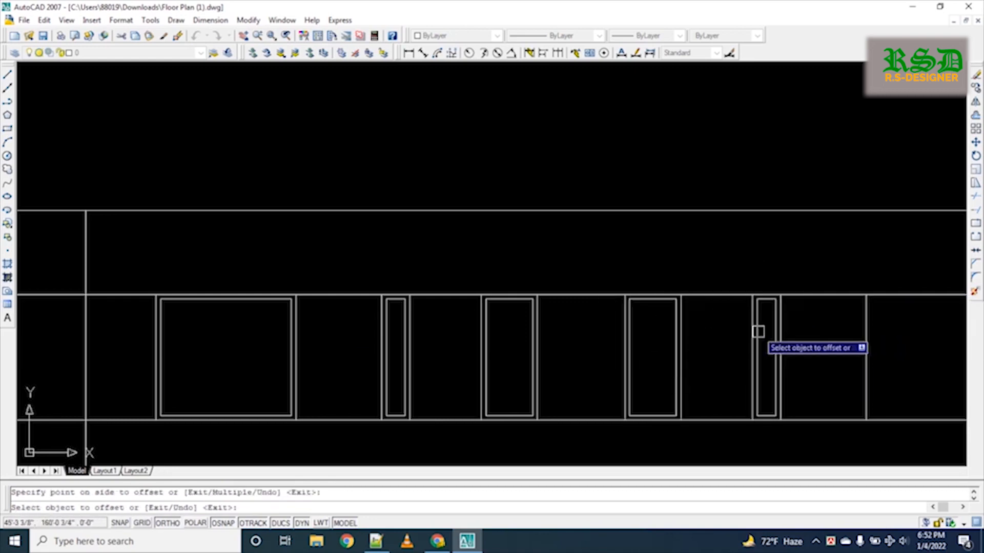
{"action": "scroll", "coordinate": [871, 353], "scroll_direction": "down", "scroll_amount": 3}
{"action": "mouse_move", "coordinate": [857, 358]}
{"action": "middle_mouse_down"}
{"action": "mouse_move", "coordinate": [527, 342]}
{"action": "mouse_move", "coordinate": [545, 333]}
{"action": "middle_mouse_up"}
{"action": "key", "text": "Escape"}
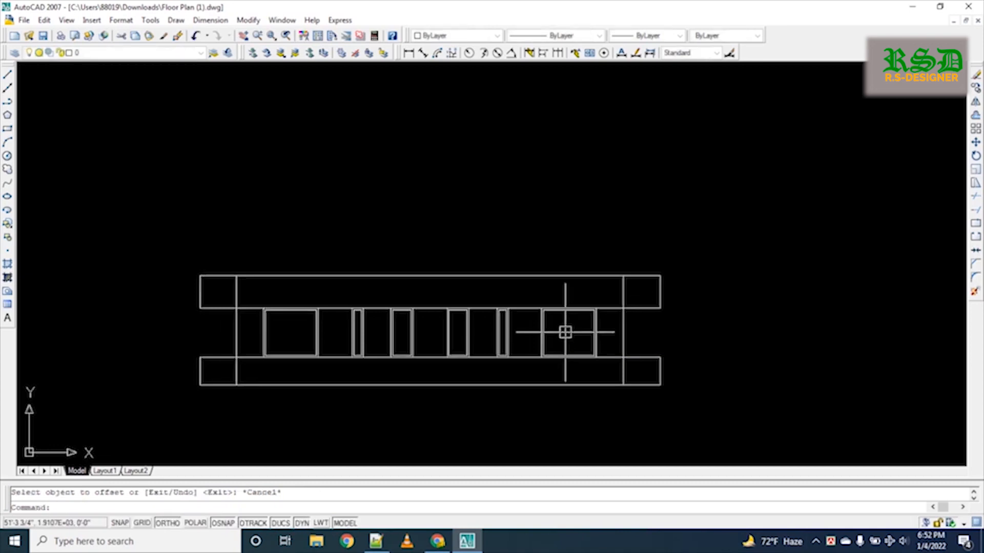
Draw a vertical centre line through the right bedroom window from the midpoint of its head to its sill
{"action": "type", "text": "l"}
{"action": "key", "text": "Return"}
{"action": "scroll", "coordinate": [565, 334], "scroll_direction": "up", "scroll_amount": 6}
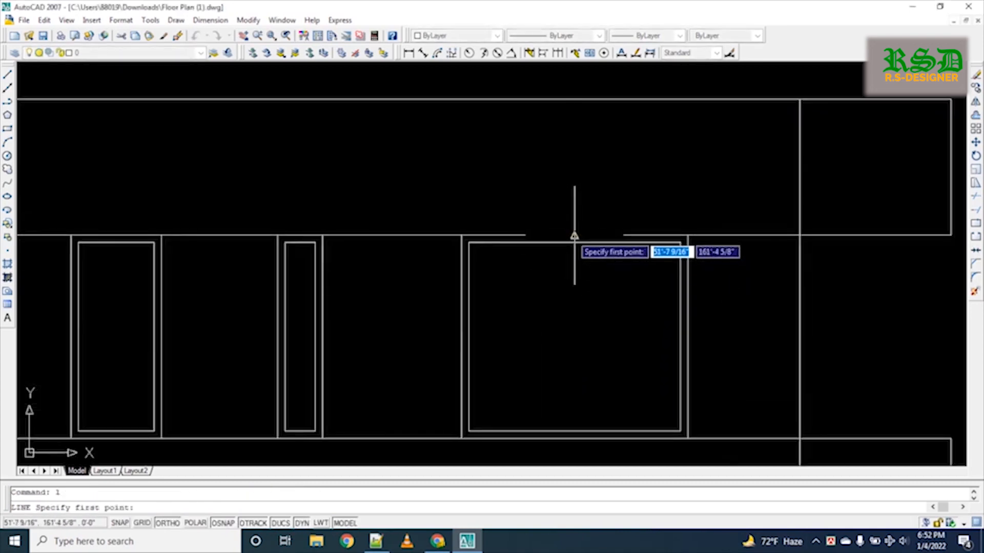
{"action": "left_click", "coordinate": [575, 439]}
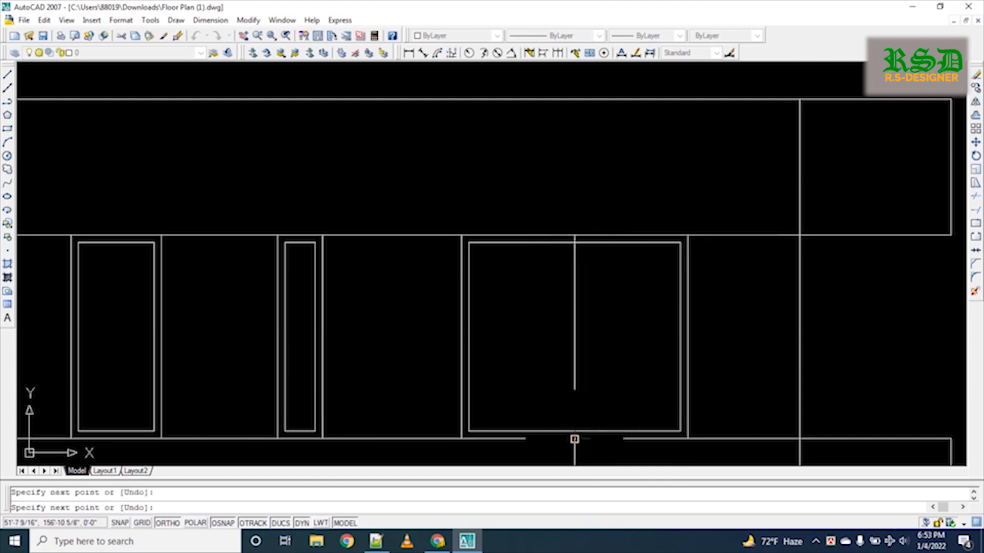
{"action": "key", "text": "Return"}
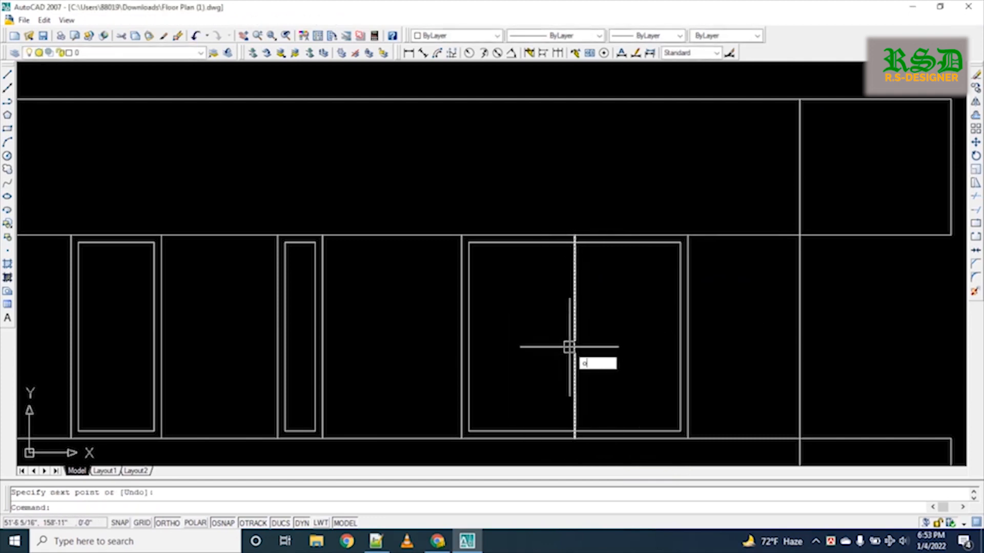
Offset the right bedroom window's centre line 1" to both sides and erase the original centre line
{"action": "type", "text": "o"}
{"action": "key", "text": "Return"}
{"action": "type", "text": "1"}
{"action": "key", "text": "Return"}
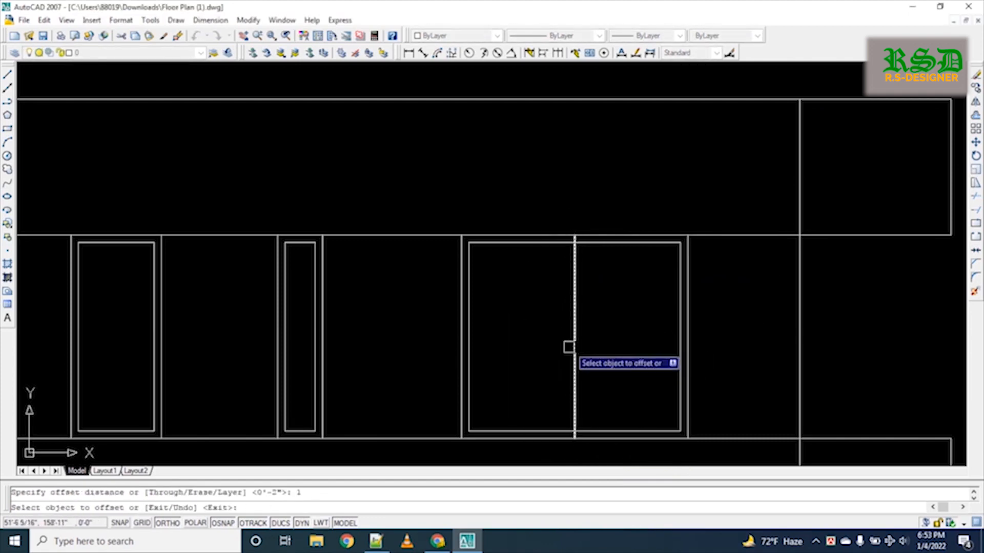
{"action": "left_click", "coordinate": [576, 332]}
{"action": "scroll", "coordinate": [542, 281], "scroll_direction": "up", "scroll_amount": 5}
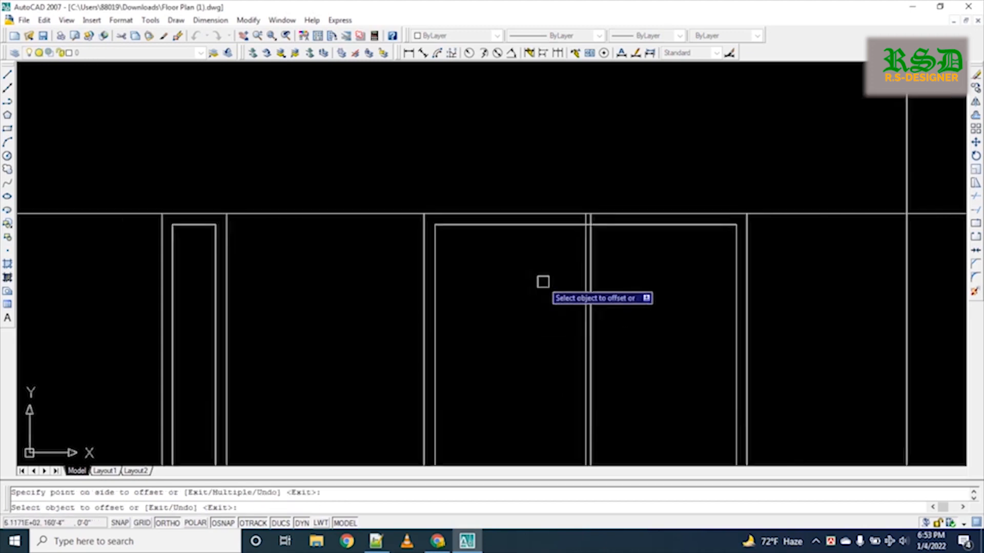
{"action": "left_click", "coordinate": [545, 263]}
{"action": "key", "text": "Return"}
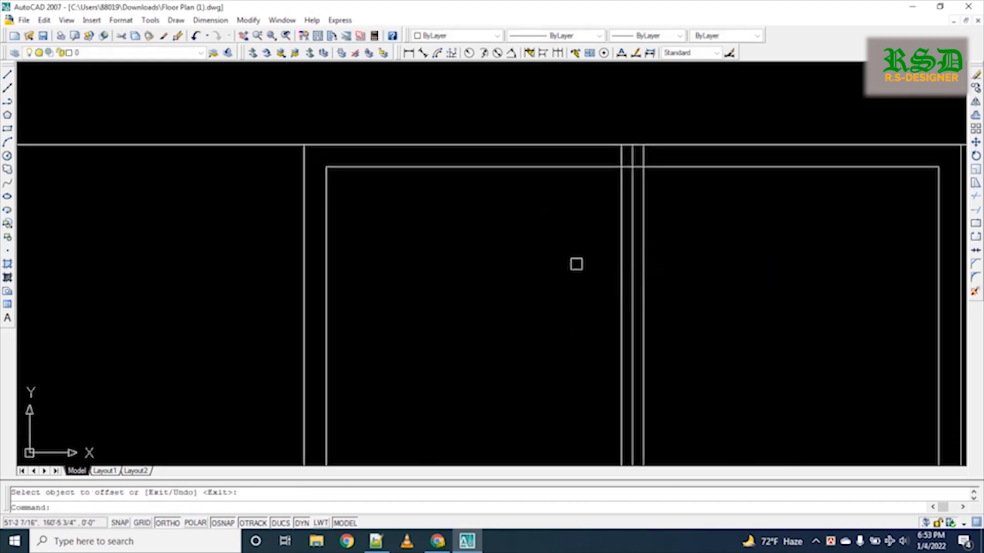
{"action": "key", "text": "Delete"}
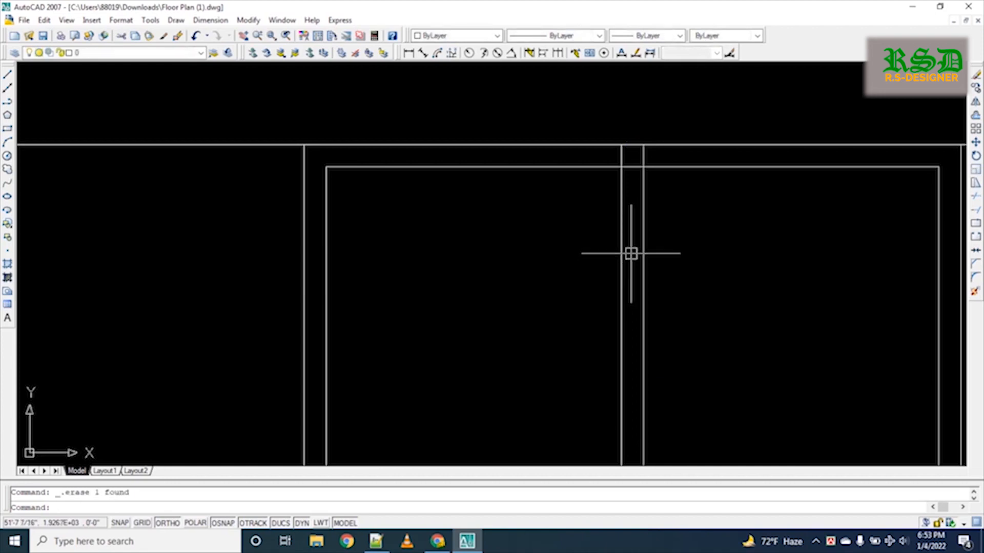
Trim the overlapping inner frame and mullion line ends at the top and bottom of the right bedroom window's mullion
{"action": "key", "text": "Return"}
{"action": "key", "text": "Return"}
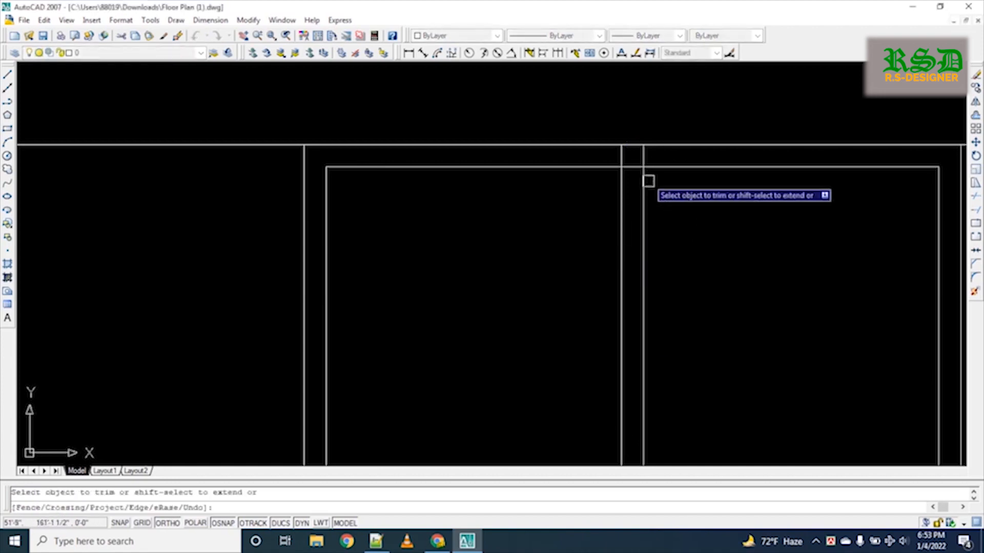
{"action": "scroll", "coordinate": [646, 159], "scroll_direction": "up", "scroll_amount": 3}
{"action": "scroll", "coordinate": [637, 321], "scroll_direction": "down", "scroll_amount": 3}
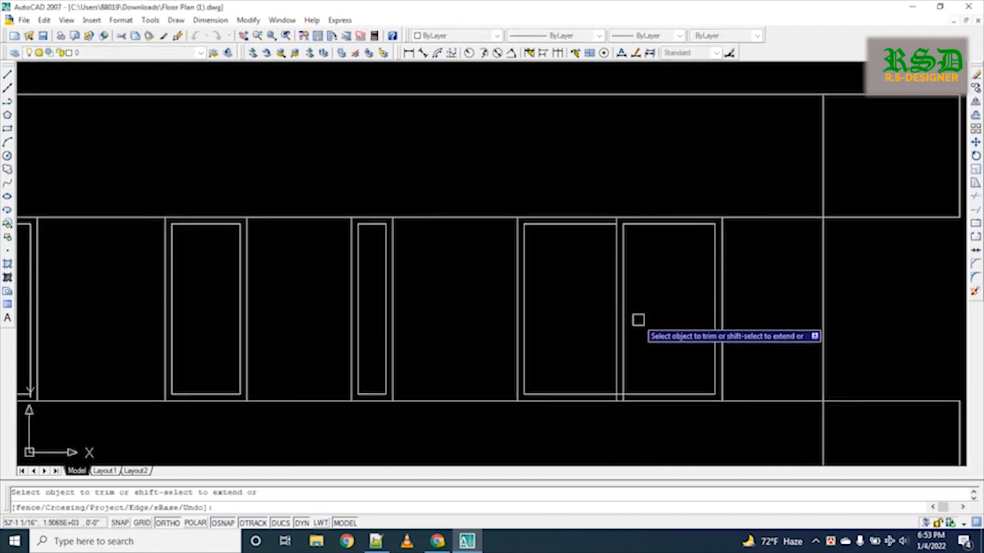
{"action": "scroll", "coordinate": [609, 379], "scroll_direction": "up", "scroll_amount": 2}
{"action": "scroll", "coordinate": [604, 389], "scroll_direction": "up", "scroll_amount": 3}
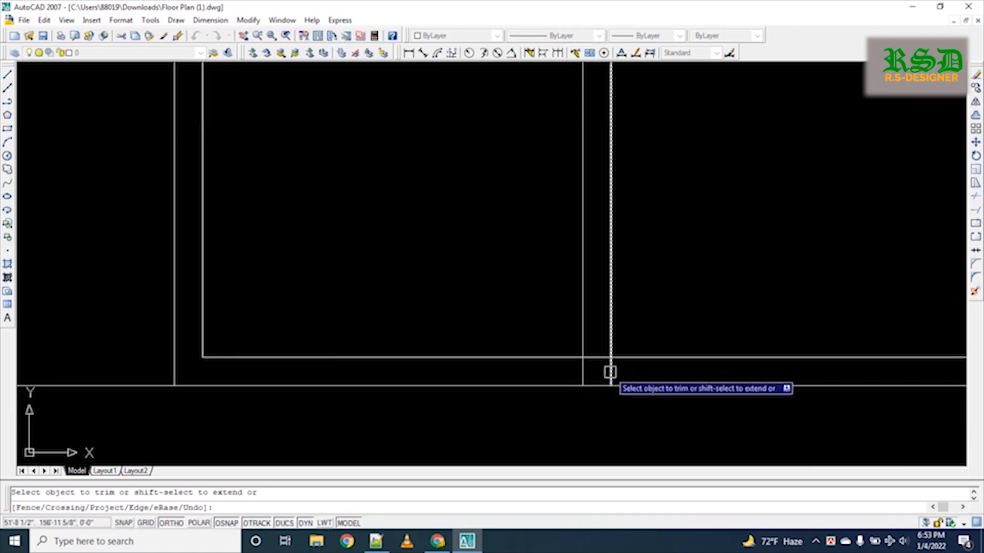
{"action": "key", "text": "Escape"}
Copy the right bedroom window's two mullion lines from their top midpoint to the centres of the right toilet and right kitchen windows
{"action": "scroll", "coordinate": [604, 377], "scroll_direction": "down", "scroll_amount": 6}
{"action": "left_click", "coordinate": [629, 277]}
{"action": "left_click", "coordinate": [578, 304]}
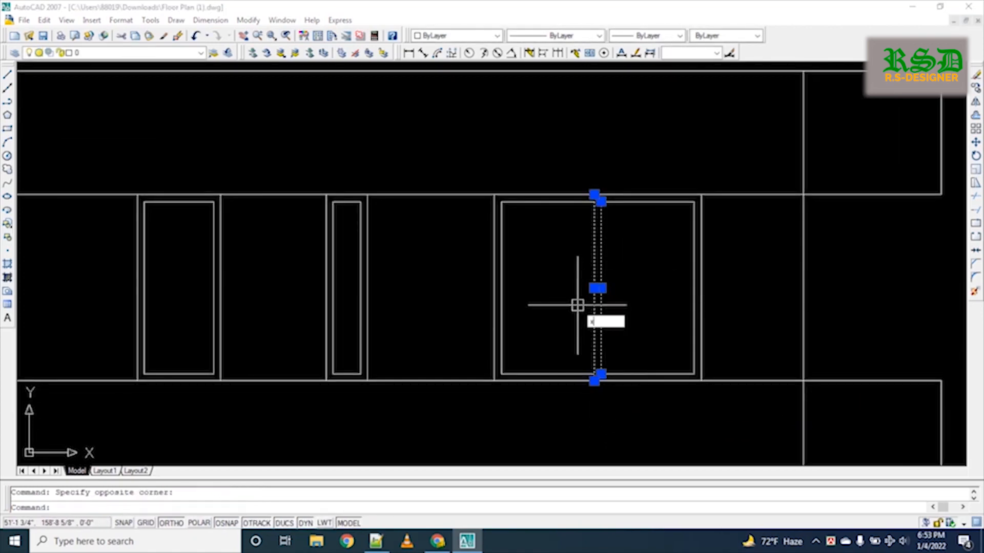
{"action": "type", "text": "co"}
{"action": "key", "text": "Return"}
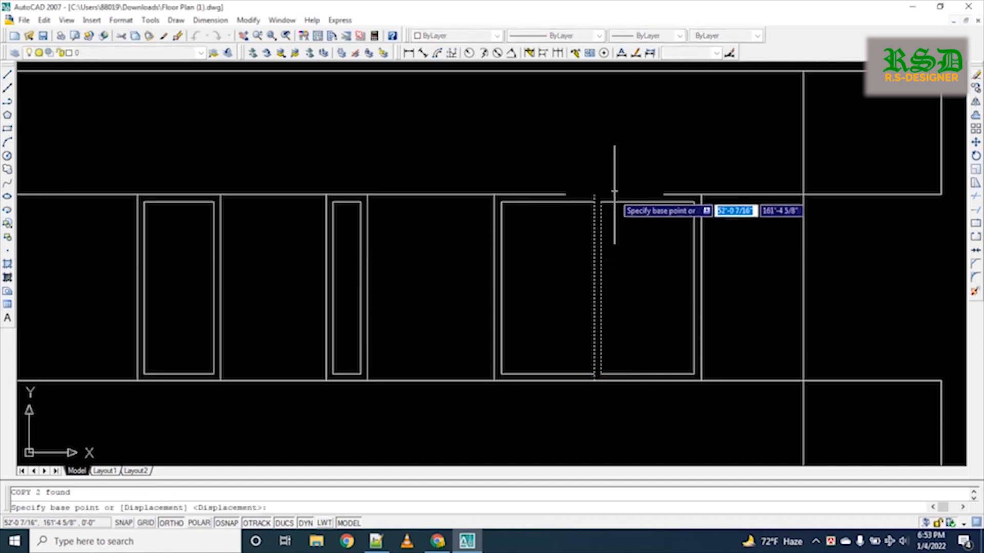
{"action": "scroll", "coordinate": [599, 195], "scroll_direction": "up", "scroll_amount": 6}
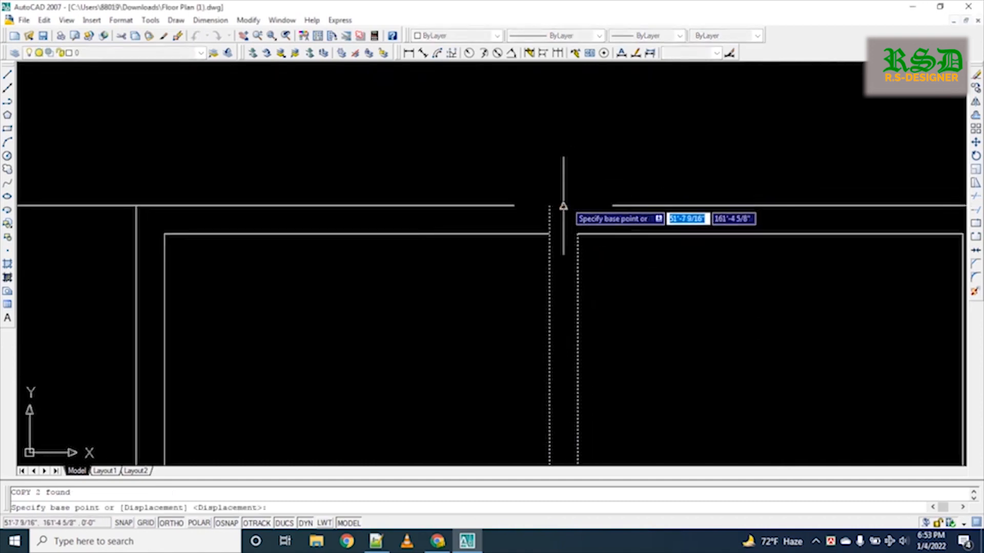
{"action": "left_click", "coordinate": [566, 204]}
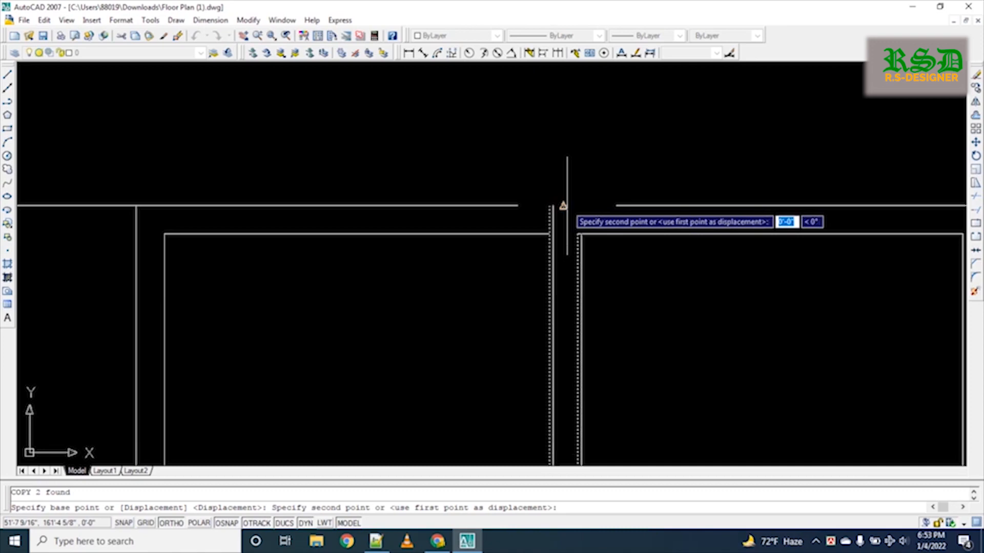
{"action": "scroll", "coordinate": [566, 205], "scroll_direction": "down", "scroll_amount": 3}
{"action": "scroll", "coordinate": [461, 204], "scroll_direction": "up", "scroll_amount": 3}
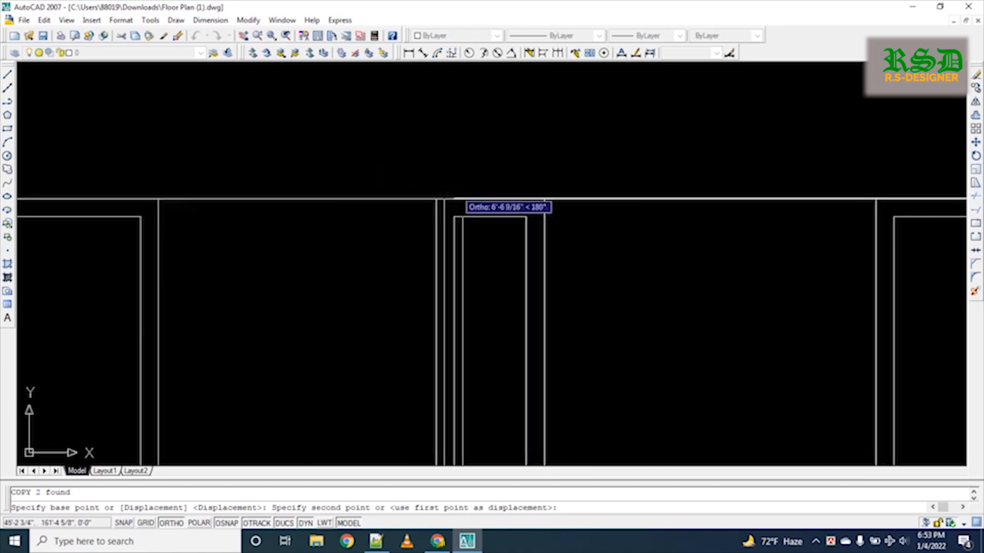
{"action": "left_click", "coordinate": [490, 199]}
{"action": "scroll", "coordinate": [487, 197], "scroll_direction": "down", "scroll_amount": 3}
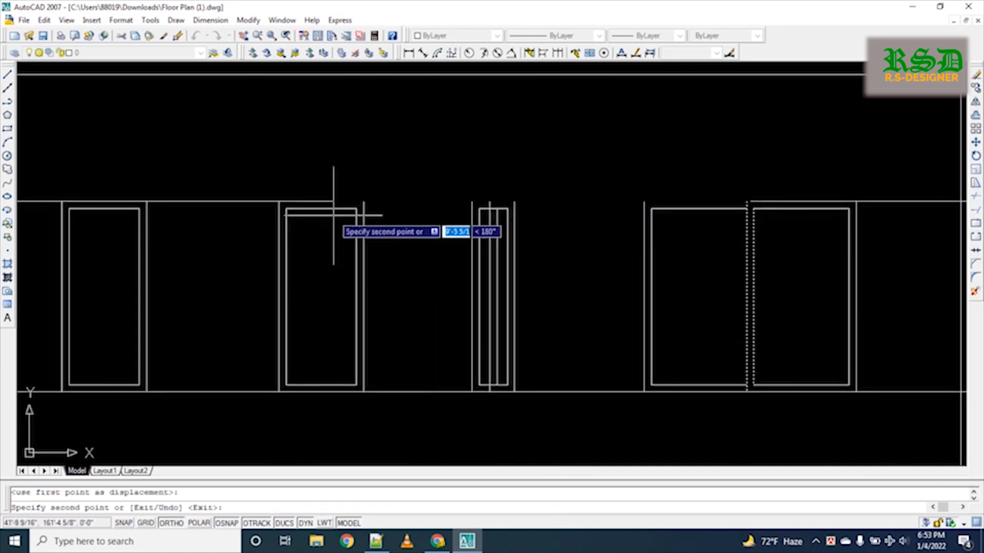
{"action": "scroll", "coordinate": [333, 215], "scroll_direction": "up", "scroll_amount": 3}
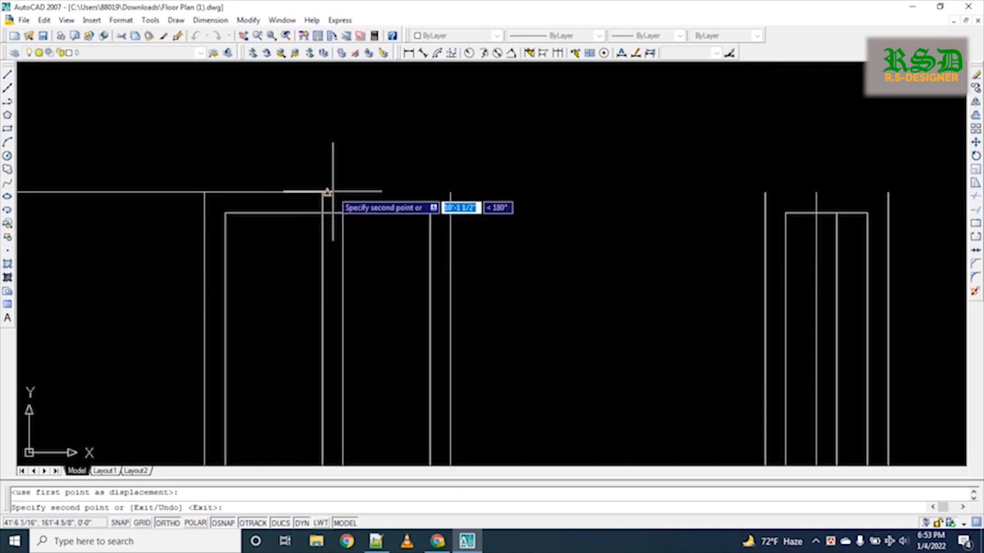
{"action": "left_click", "coordinate": [328, 193]}
Place further copies of the mullion lines at the centres of the left kitchen, left toilet and left bedroom windows
{"action": "scroll", "coordinate": [328, 193], "scroll_direction": "down", "scroll_amount": 3}
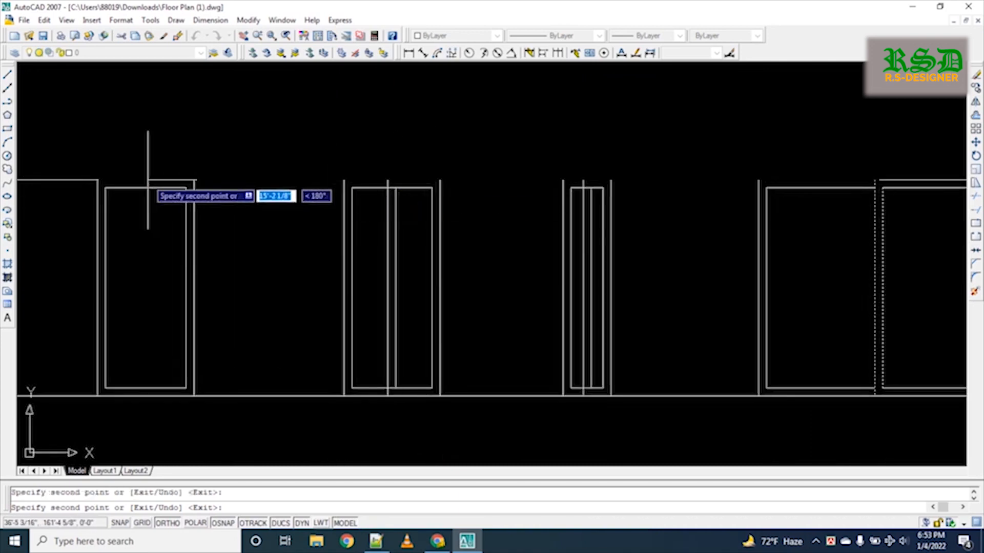
{"action": "scroll", "coordinate": [145, 180], "scroll_direction": "down", "scroll_amount": 4}
{"action": "scroll", "coordinate": [189, 172], "scroll_direction": "up", "scroll_amount": 4}
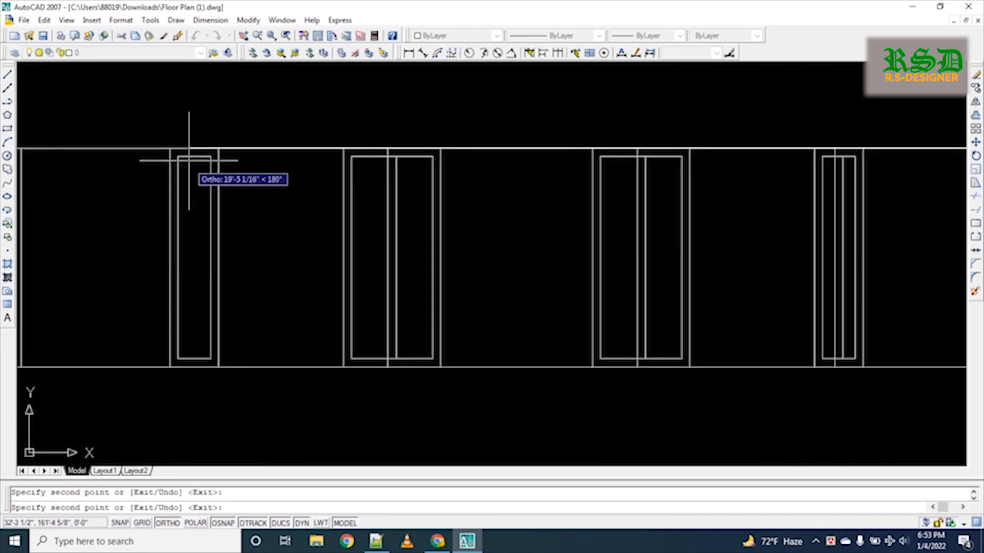
{"action": "scroll", "coordinate": [244, 149], "scroll_direction": "down", "scroll_amount": 2}
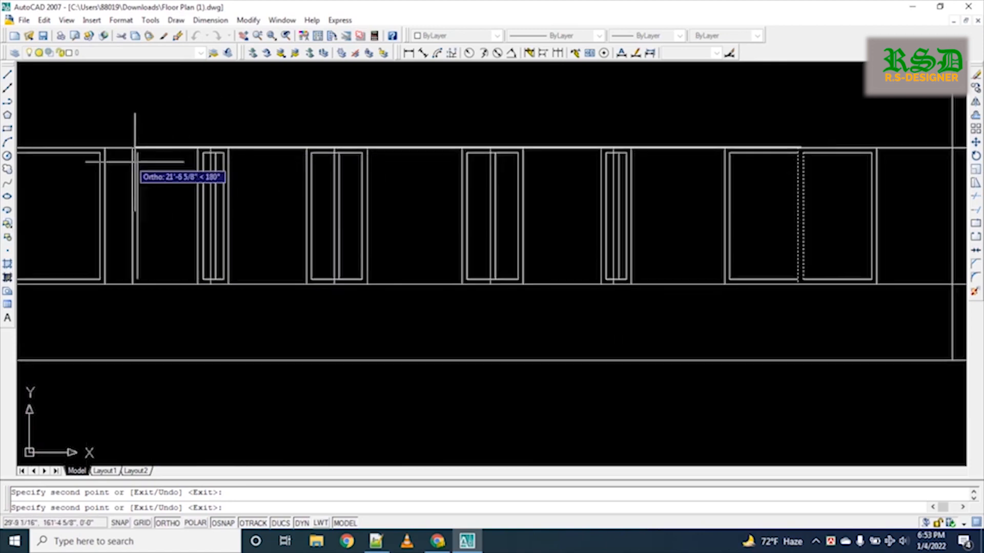
{"action": "scroll", "coordinate": [205, 167], "scroll_direction": "up", "scroll_amount": 4}
{"action": "scroll", "coordinate": [210, 166], "scroll_direction": "up", "scroll_amount": 2}
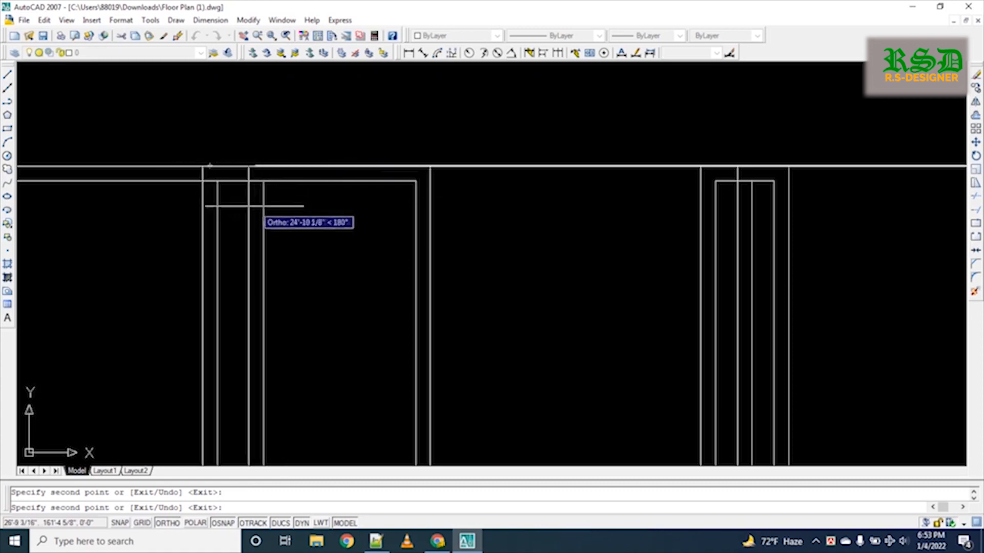
{"action": "key", "text": "Escape"}
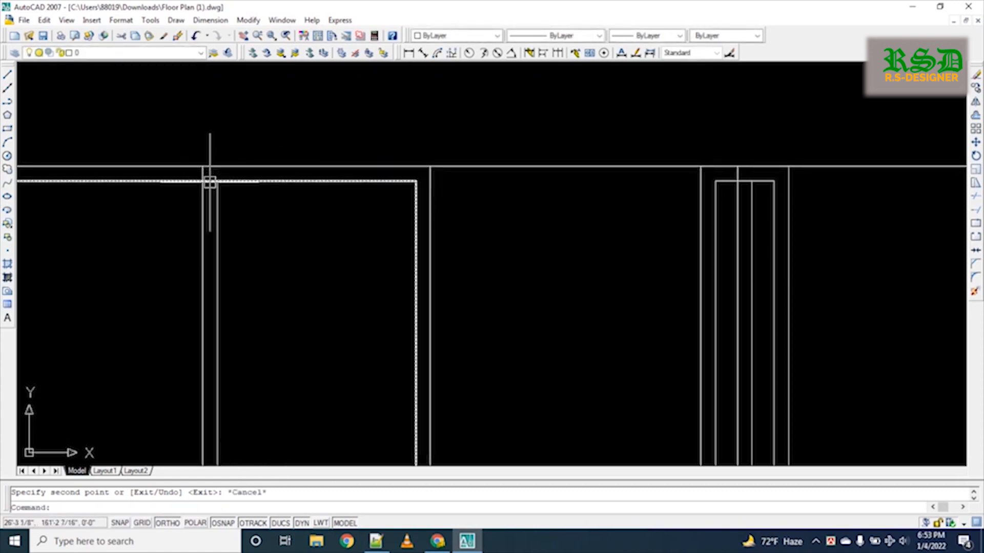
Trim the inner frame segments between the mullion lines at the top and bottom of the left bedroom window
{"action": "key", "text": "Escape"}
{"action": "type", "text": "tr"}
{"action": "key", "text": "Return"}
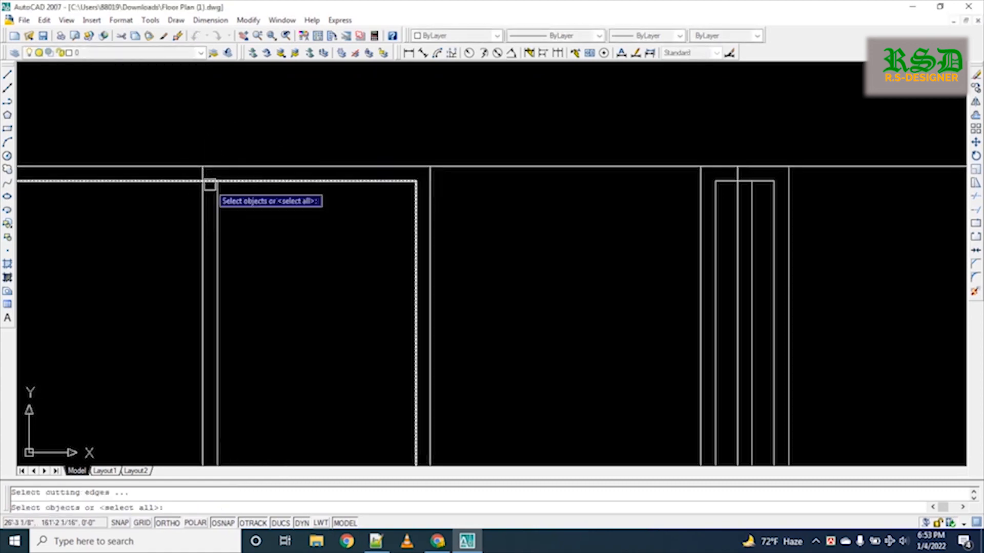
{"action": "scroll", "coordinate": [210, 185], "scroll_direction": "up", "scroll_amount": 5}
{"action": "left_click", "coordinate": [211, 163]}
{"action": "scroll", "coordinate": [216, 182], "scroll_direction": "down", "scroll_amount": 5}
{"action": "middle_click_drag", "start_coordinate": [223, 316], "coordinate": [215, 133]}
{"action": "scroll", "coordinate": [203, 378], "scroll_direction": "up", "scroll_amount": 5}
{"action": "left_click", "coordinate": [204, 353]}
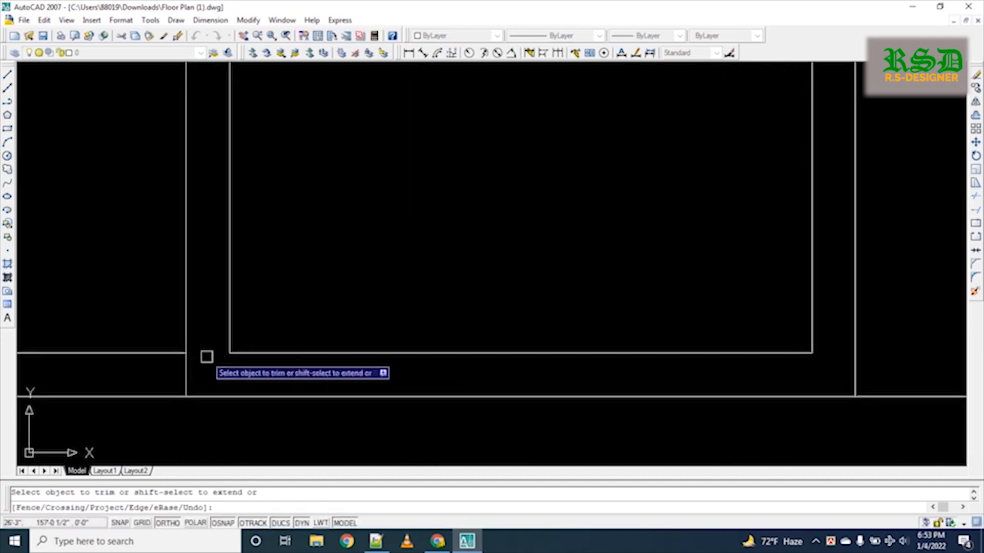
Trim the inner frame segments crossing the mullion at the top and bottom of the left toilet window
{"action": "scroll", "coordinate": [185, 357], "scroll_direction": "down", "scroll_amount": 5}
{"action": "scroll", "coordinate": [582, 81], "scroll_direction": "up", "scroll_amount": 5}
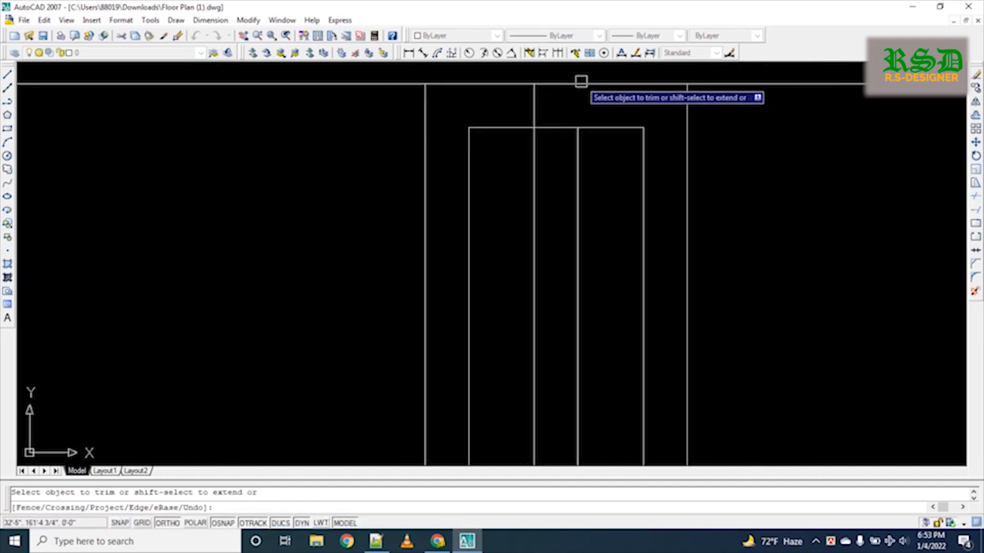
{"action": "scroll", "coordinate": [549, 136], "scroll_direction": "down", "scroll_amount": 5}
{"action": "scroll", "coordinate": [545, 422], "scroll_direction": "up", "scroll_amount": 5}
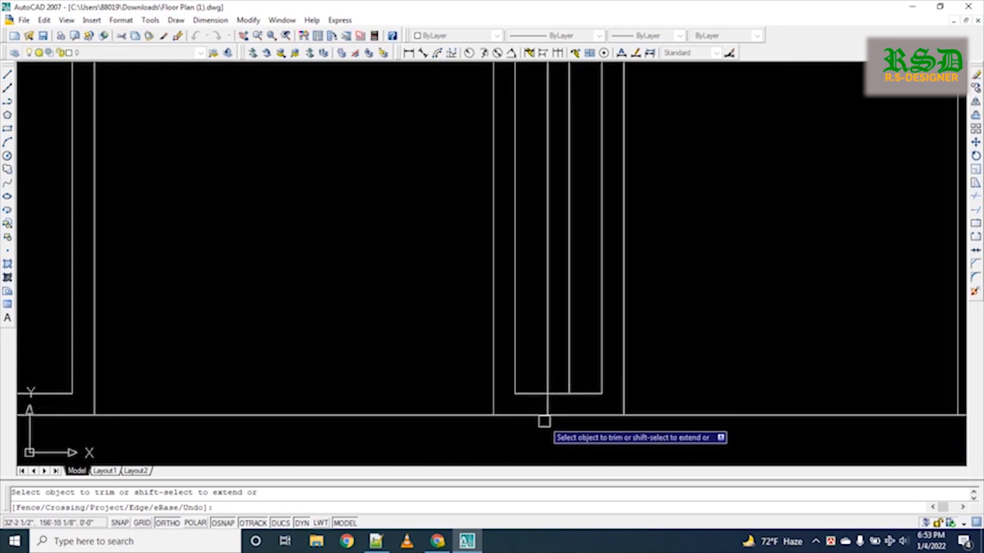
{"action": "left_click", "coordinate": [569, 368]}
Trim the inner frame segments crossing the mullion at the top and bottom of the left kitchen window
{"action": "scroll", "coordinate": [528, 390], "scroll_direction": "down", "scroll_amount": 5}
{"action": "middle_click_drag", "start_coordinate": [587, 355], "coordinate": [304, 366]}
{"action": "scroll", "coordinate": [520, 127], "scroll_direction": "up", "scroll_amount": 5}
{"action": "left_click", "coordinate": [520, 125]}
{"action": "scroll", "coordinate": [486, 214], "scroll_direction": "down", "scroll_amount": 5}
{"action": "middle_click_drag", "start_coordinate": [496, 371], "coordinate": [434, 152]}
{"action": "scroll", "coordinate": [440, 263], "scroll_direction": "up", "scroll_amount": 6}
{"action": "left_click", "coordinate": [431, 271]}
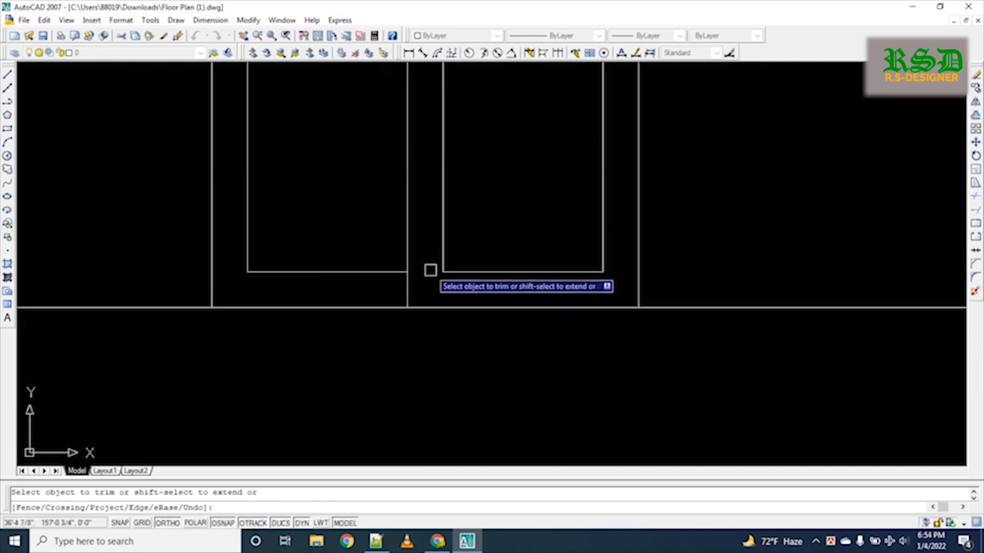
Trim the inner frame segments crossing the mullion at the top and bottom of the right kitchen window
{"action": "scroll", "coordinate": [410, 291], "scroll_direction": "down", "scroll_amount": 8}
{"action": "scroll", "coordinate": [670, 149], "scroll_direction": "up", "scroll_amount": 5}
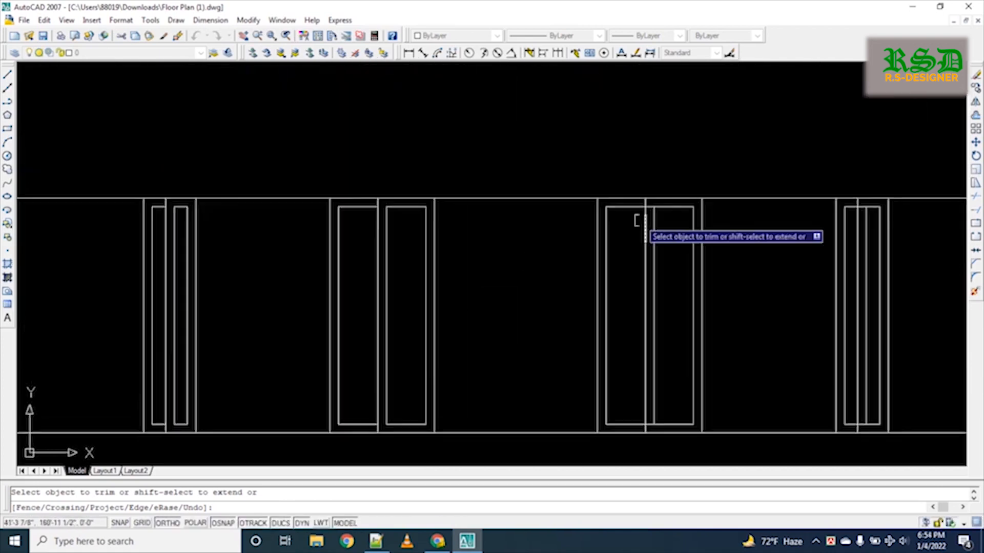
{"action": "left_click", "coordinate": [673, 162]}
{"action": "scroll", "coordinate": [665, 192], "scroll_direction": "down", "scroll_amount": 5}
{"action": "middle_click_drag", "start_coordinate": [670, 341], "coordinate": [661, 293]}
{"action": "scroll", "coordinate": [661, 293], "scroll_direction": "up", "scroll_amount": 5}
{"action": "left_click", "coordinate": [611, 212]}
{"action": "scroll", "coordinate": [476, 286], "scroll_direction": "down", "scroll_amount": 5}
{"action": "scroll", "coordinate": [439, 212], "scroll_direction": "up", "scroll_amount": 1}
{"action": "mouse_move", "coordinate": [439, 213]}
{"action": "middle_mouse_down"}
{"action": "mouse_move", "coordinate": [403, 210]}
{"action": "mouse_move", "coordinate": [371, 333]}
{"action": "mouse_move", "coordinate": [364, 259]}
{"action": "mouse_move", "coordinate": [367, 329]}
{"action": "mouse_move", "coordinate": [369, 263]}
{"action": "mouse_move", "coordinate": [373, 315]}
{"action": "mouse_move", "coordinate": [380, 299]}
{"action": "mouse_move", "coordinate": [379, 310]}
{"action": "middle_mouse_up"}
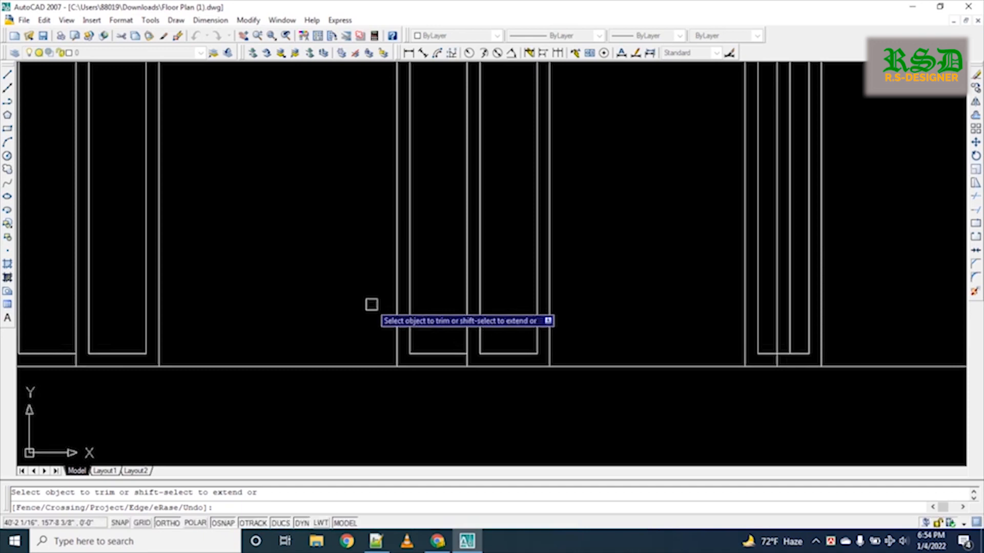
{"action": "key", "text": "Return"}
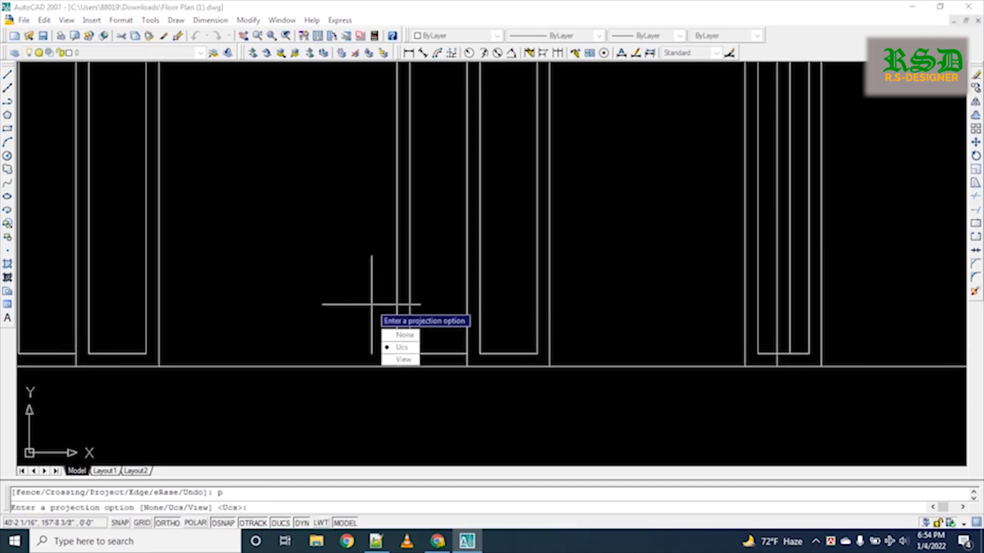
{"action": "key", "text": "Escape"}
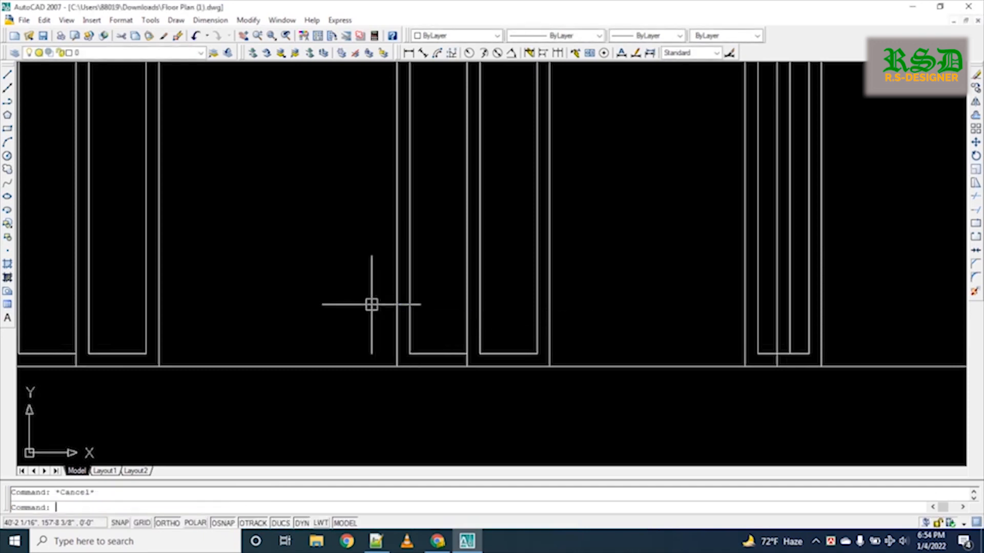
Trim the inner frame segments crossing the mullion at the top and bottom of the right toilet window
{"action": "type", "text": "p"}
{"action": "key", "text": "Return"}
{"action": "mouse_move", "coordinate": [332, 273]}
{"action": "left_mouse_down"}
{"action": "mouse_move", "coordinate": [396, 139]}
{"action": "mouse_move", "coordinate": [433, 128]}
{"action": "mouse_move", "coordinate": [478, 351]}
{"action": "mouse_move", "coordinate": [470, 265]}
{"action": "mouse_move", "coordinate": [357, 404]}
{"action": "left_mouse_up"}
{"action": "key", "text": "Escape"}
{"action": "type", "text": "t"}
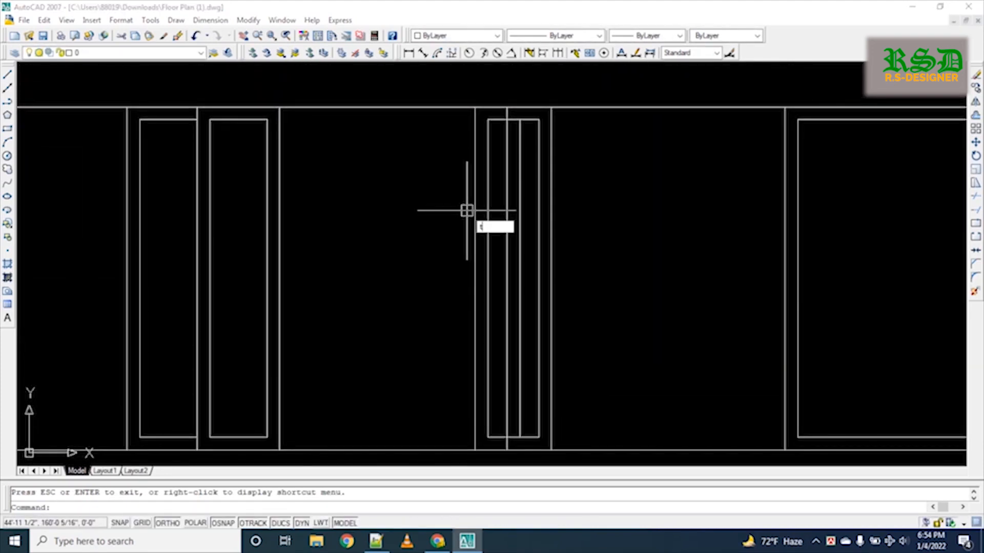
{"action": "type", "text": "r"}
{"action": "key", "text": "Return"}
{"action": "key", "text": "Return"}
{"action": "scroll", "coordinate": [497, 141], "scroll_direction": "up", "scroll_amount": 4}
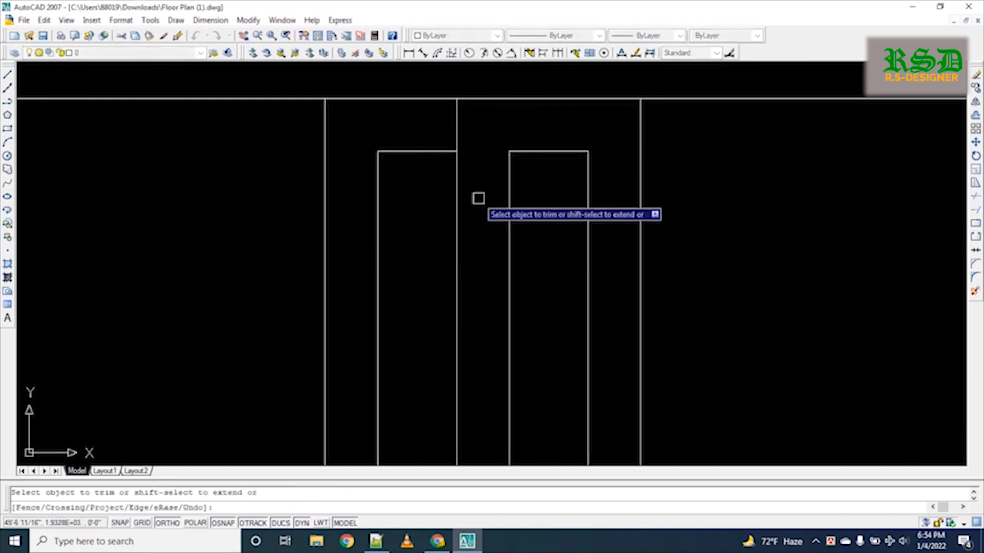
{"action": "scroll", "coordinate": [464, 388], "scroll_direction": "down", "scroll_amount": 3}
{"action": "scroll", "coordinate": [476, 402], "scroll_direction": "up", "scroll_amount": 5}
{"action": "scroll", "coordinate": [426, 401], "scroll_direction": "down", "scroll_amount": 2}
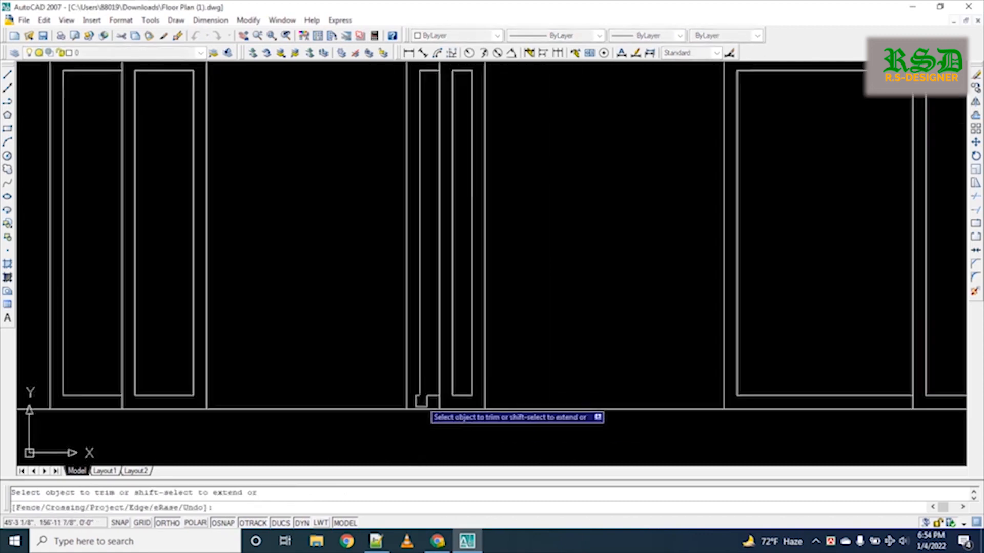
{"action": "scroll", "coordinate": [426, 401], "scroll_direction": "down", "scroll_amount": 3}
{"action": "key", "text": "Escape"}
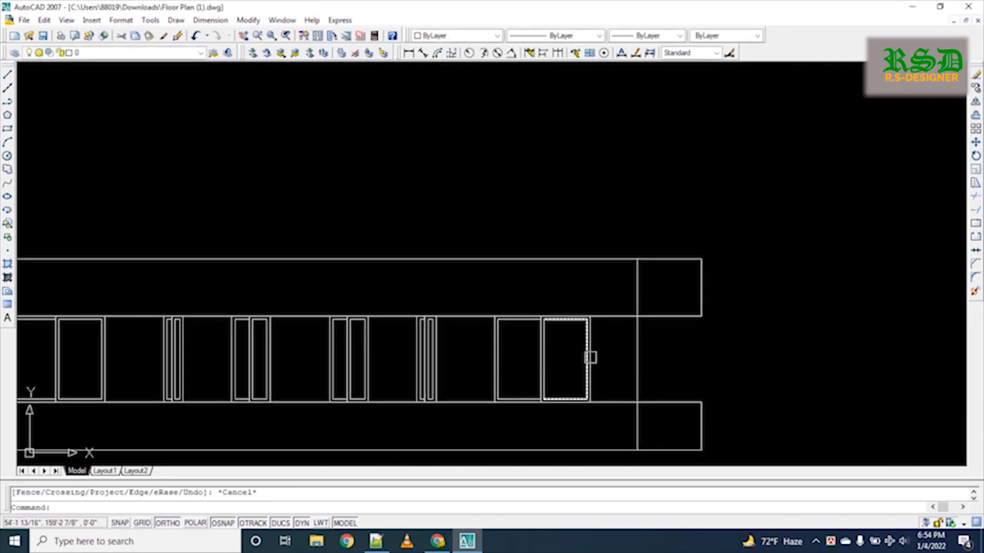
Trim the horizontal window head and sill lines between the outermost bedroom windows and the side wall lines at both ends
{"action": "type", "text": "tr"}
{"action": "key", "text": "Return"}
{"action": "key", "text": "Return"}
{"action": "left_click", "coordinate": [610, 314]}
{"action": "left_click", "coordinate": [615, 405]}
{"action": "scroll", "coordinate": [665, 363], "scroll_direction": "down", "scroll_amount": 3}
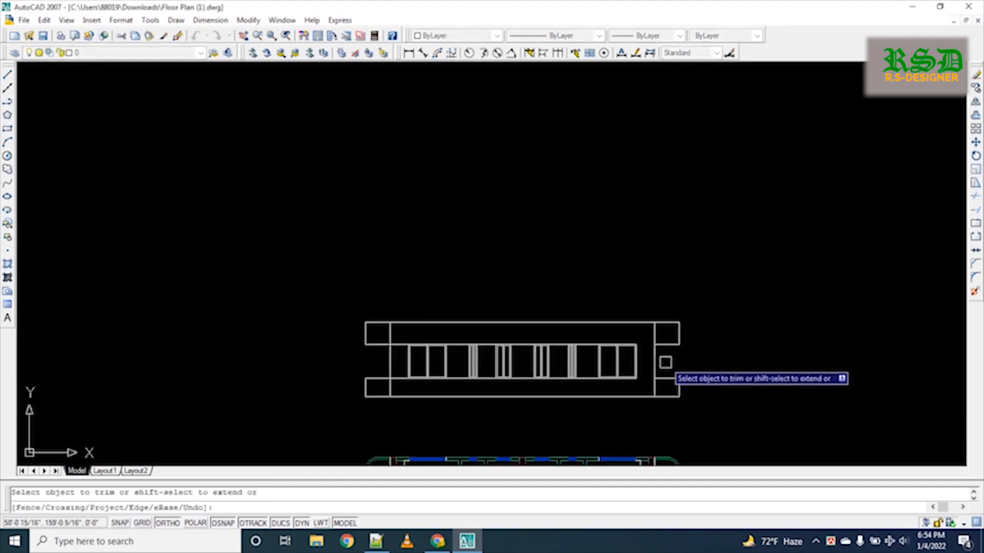
{"action": "scroll", "coordinate": [410, 368], "scroll_direction": "up", "scroll_amount": 3}
{"action": "left_click", "coordinate": [375, 287]}
{"action": "key", "text": "Escape"}
Erase the remaining long head and sill lines running across all the windows
{"action": "left_click", "coordinate": [543, 291]}
{"action": "left_click", "coordinate": [530, 426]}
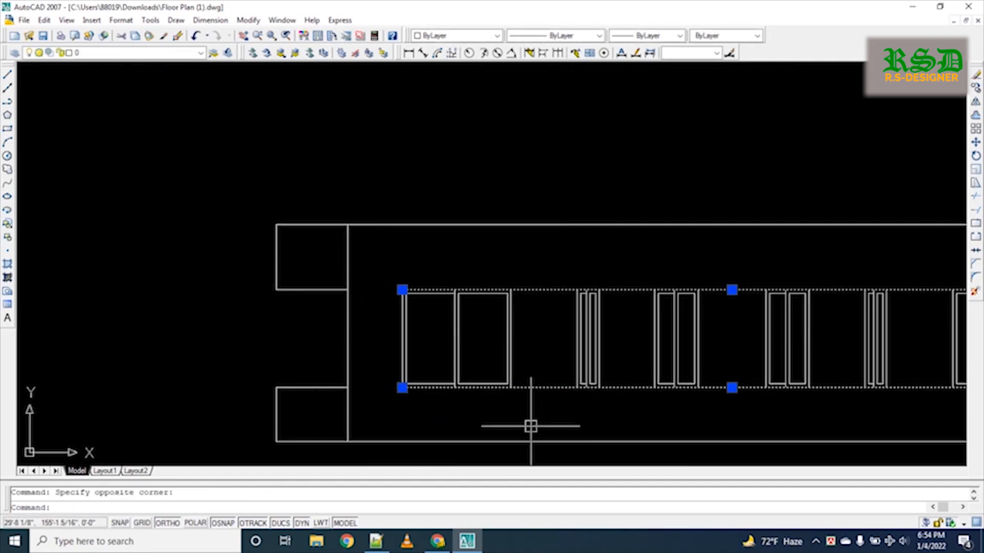
{"action": "key", "text": "Delete"}
{"action": "scroll", "coordinate": [568, 383], "scroll_direction": "down", "scroll_amount": 2}
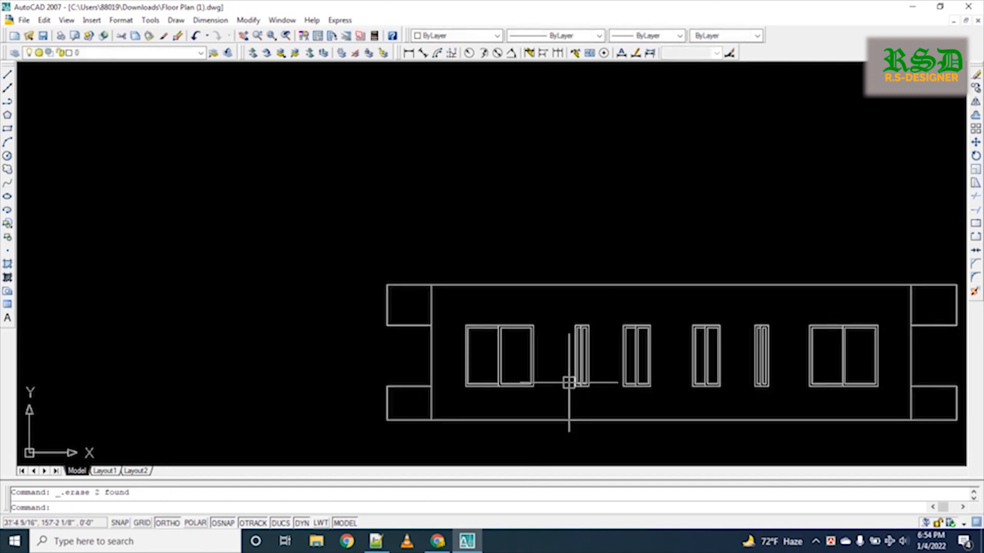
{"action": "middle_click_drag", "start_coordinate": [806, 398], "coordinate": [711, 397]}
{"action": "scroll", "coordinate": [684, 394], "scroll_direction": "up", "scroll_amount": 3}
{"action": "left_click", "coordinate": [681, 402]}
{"action": "left_click", "coordinate": [615, 344]}
{"action": "scroll", "coordinate": [256, 345], "scroll_direction": "down", "scroll_amount": 2}
{"action": "scroll", "coordinate": [176, 384], "scroll_direction": "up", "scroll_amount": 3}
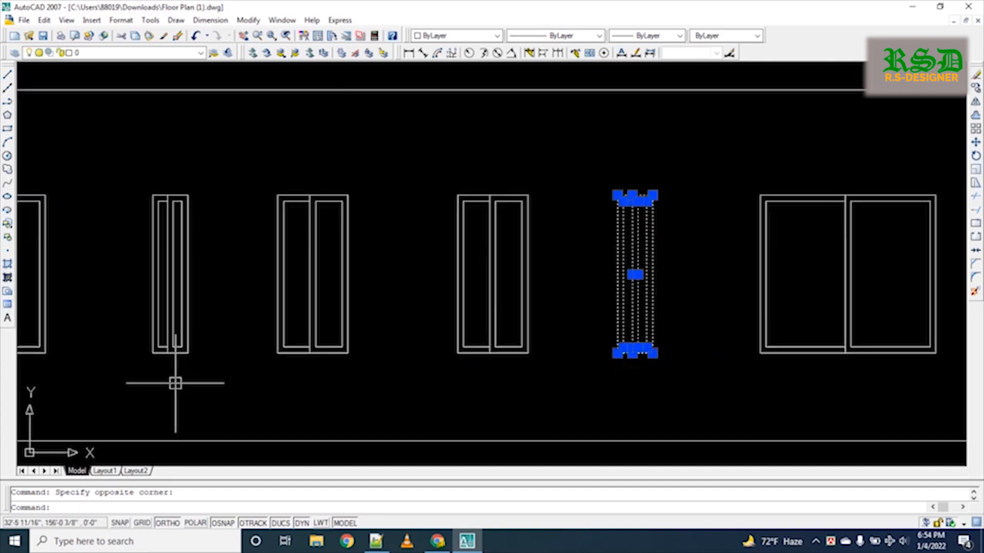
{"action": "left_click", "coordinate": [311, 358]}
{"action": "left_click", "coordinate": [136, 296]}
{"action": "scroll", "coordinate": [217, 288], "scroll_direction": "down", "scroll_amount": 1}
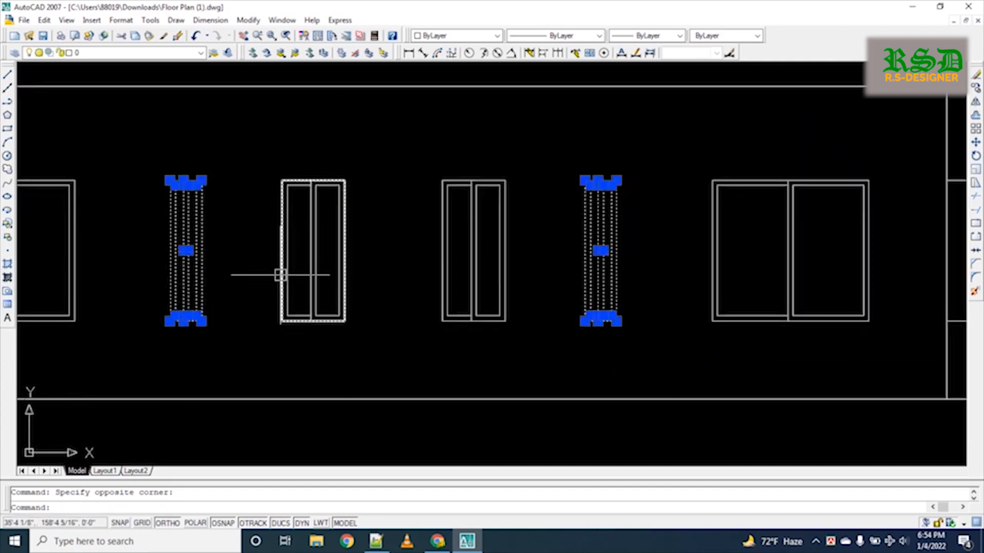
Examine the small toilet windows in the finished green elevation below the floor plan as a reference
{"action": "scroll", "coordinate": [264, 287], "scroll_direction": "down", "scroll_amount": 3}
{"action": "middle_click_drag", "start_coordinate": [330, 388], "coordinate": [372, 250]}
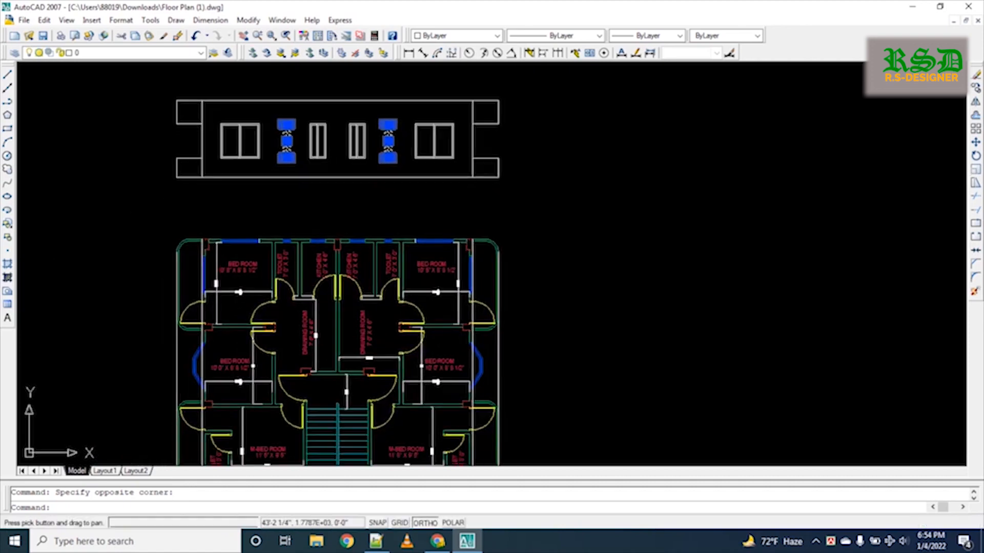
{"action": "scroll", "coordinate": [373, 219], "scroll_direction": "down", "scroll_amount": 4}
{"action": "scroll", "coordinate": [311, 408], "scroll_direction": "up", "scroll_amount": 5}
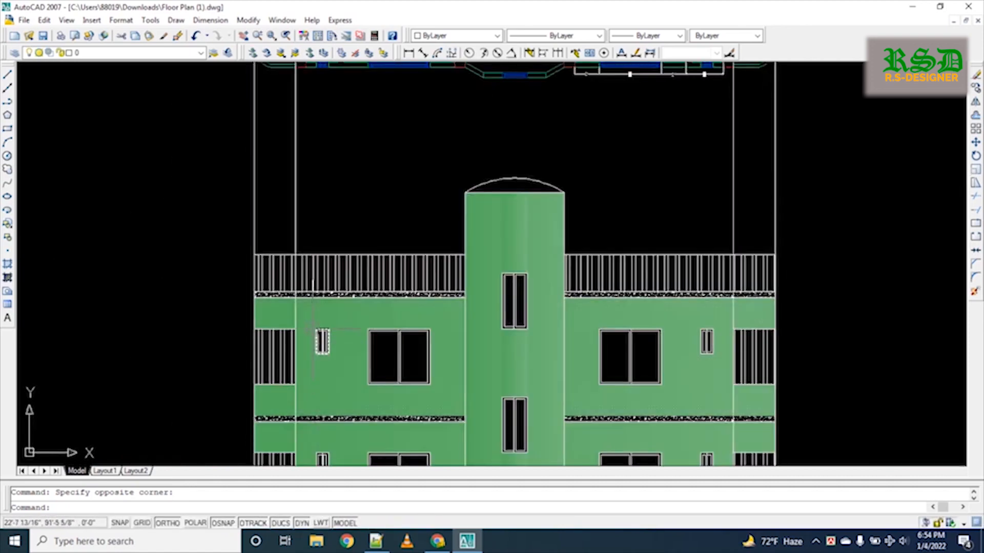
{"action": "scroll", "coordinate": [312, 340], "scroll_direction": "down", "scroll_amount": 4}
{"action": "middle_click_drag", "start_coordinate": [331, 163], "coordinate": [327, 427]}
{"action": "scroll", "coordinate": [376, 227], "scroll_direction": "up", "scroll_amount": 7}
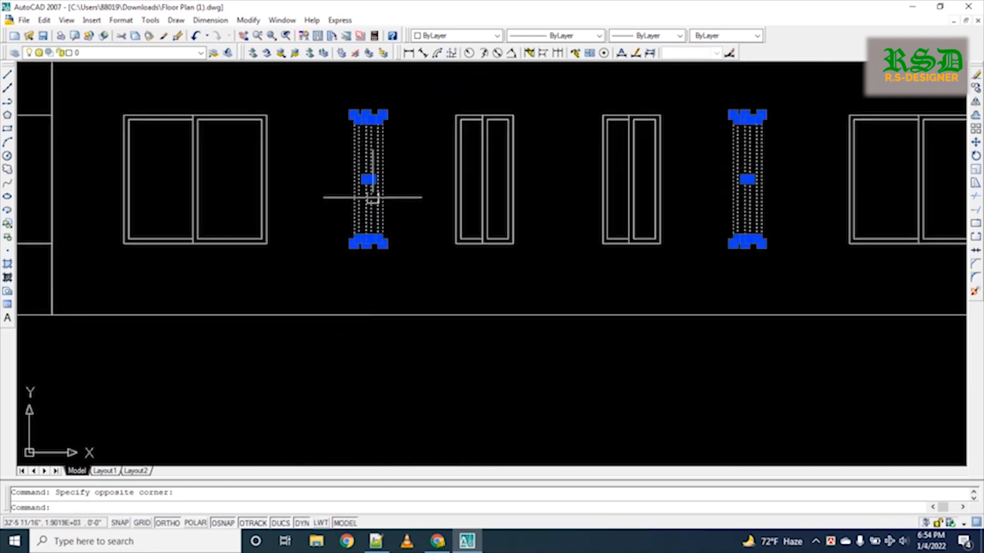
{"action": "key", "text": "Return"}
{"action": "left_click", "coordinate": [405, 265]}
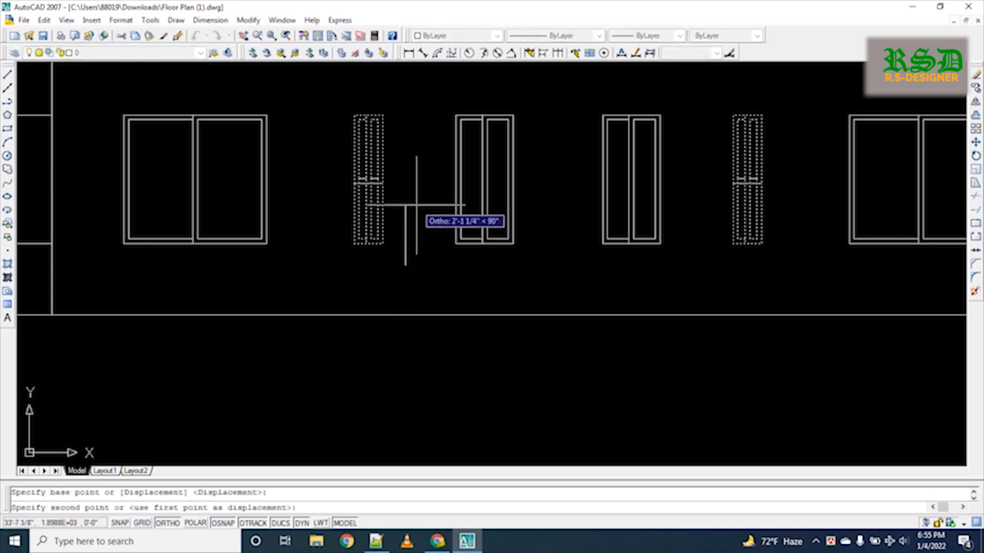
{"action": "key", "text": "Escape"}
Stretch the lower ends of both toilet windows straight up by 30 inches
{"action": "left_click", "coordinate": [722, 216]}
{"action": "left_click", "coordinate": [418, 254]}
{"action": "left_click", "coordinate": [342, 194]}
{"action": "type", "text": "co"}
{"action": "key", "text": "Return"}
{"action": "left_click", "coordinate": [327, 302]}
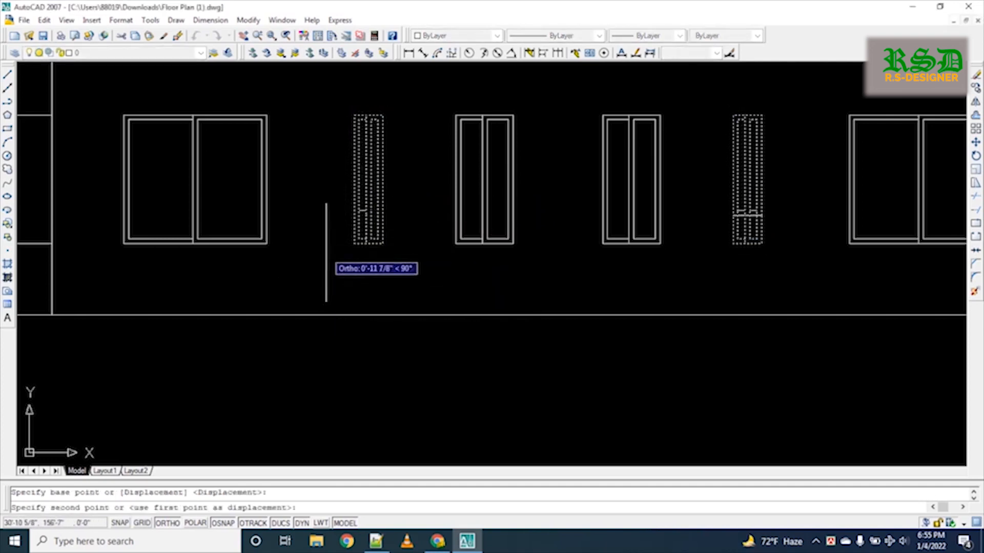
{"action": "type", "text": "30"}
{"action": "key", "text": "Return"}
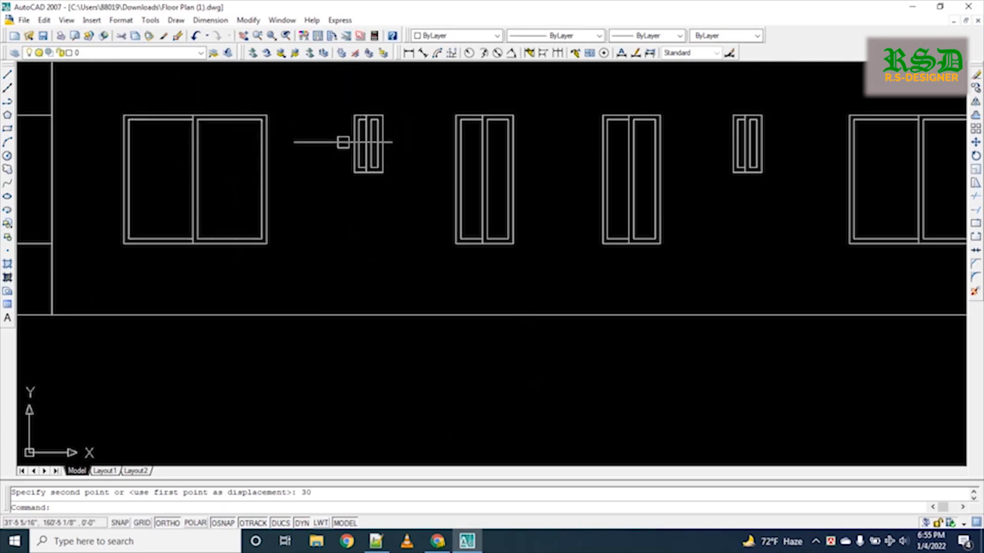
Offset the storey's top edge line 6 inches downward to form a slab band
{"action": "scroll", "coordinate": [389, 100], "scroll_direction": "up", "scroll_amount": 3}
{"action": "scroll", "coordinate": [352, 227], "scroll_direction": "down", "scroll_amount": 4}
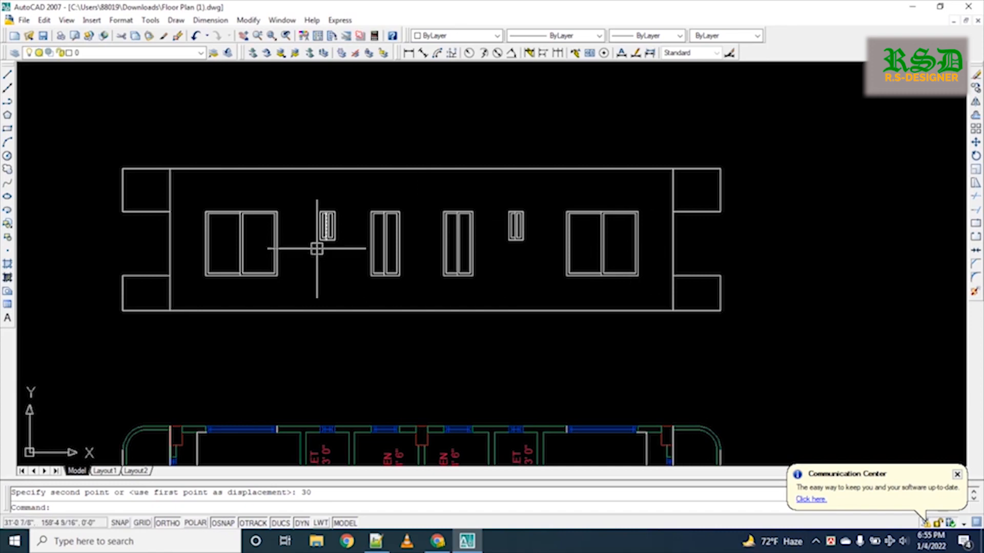
{"action": "scroll", "coordinate": [291, 302], "scroll_direction": "down", "scroll_amount": 2}
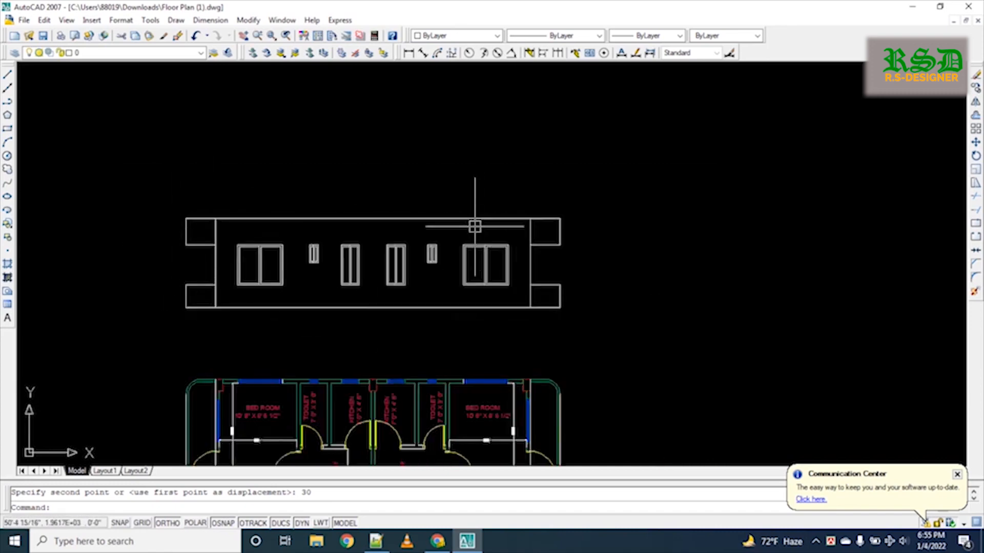
{"action": "key", "text": "Return"}
{"action": "type", "text": "6"}
{"action": "key", "text": "Return"}
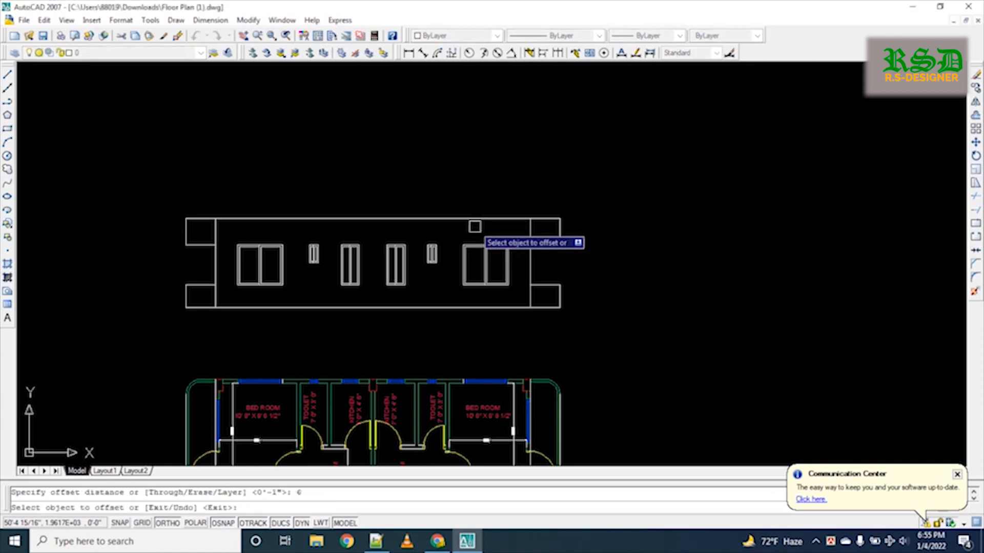
{"action": "left_click", "coordinate": [488, 224]}
{"action": "left_click", "coordinate": [492, 236]}
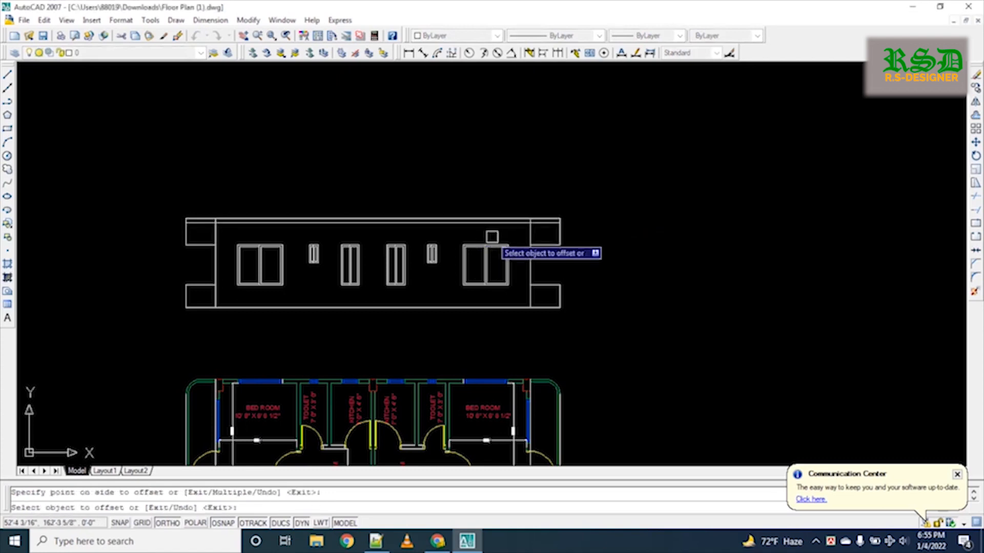
{"action": "scroll", "coordinate": [186, 219], "scroll_direction": "up", "scroll_amount": 4}
{"action": "key", "text": "Escape"}
Trim the vertical side wall lines inside the slab band at both ends of the elevation
{"action": "type", "text": "tr"}
{"action": "key", "text": "Return"}
{"action": "scroll", "coordinate": [267, 221], "scroll_direction": "up", "scroll_amount": 5}
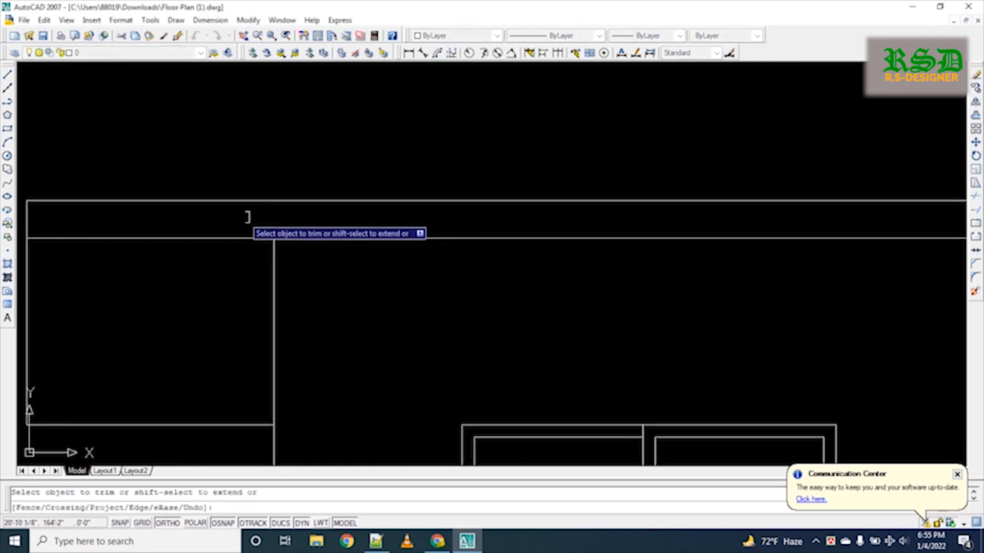
{"action": "scroll", "coordinate": [205, 229], "scroll_direction": "down", "scroll_amount": 4}
{"action": "middle_click_drag", "start_coordinate": [845, 231], "coordinate": [509, 260]}
{"action": "scroll", "coordinate": [506, 260], "scroll_direction": "up", "scroll_amount": 4}
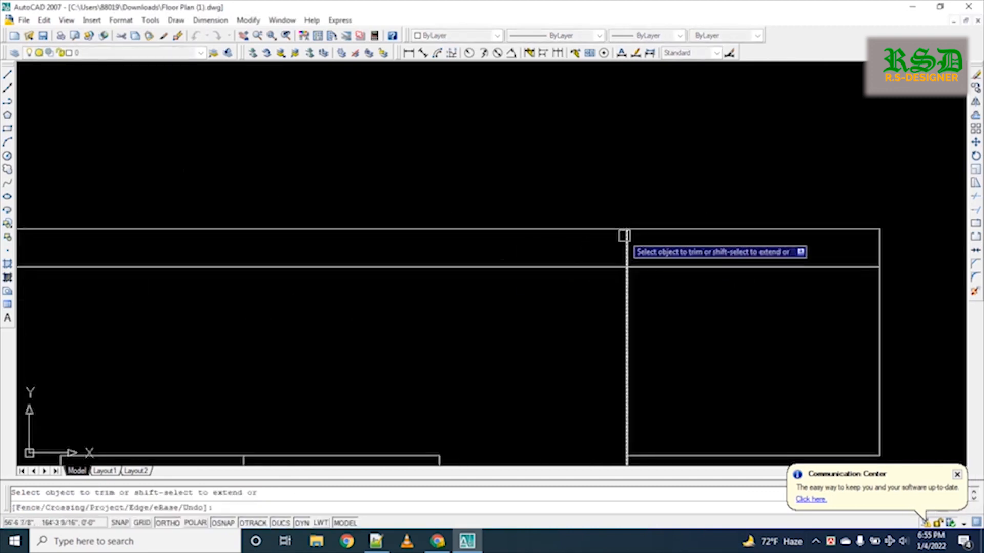
{"action": "scroll", "coordinate": [566, 227], "scroll_direction": "down", "scroll_amount": 5}
Start a hatch and choose the predefined AR-CONC pattern
{"action": "type", "text": "h"}
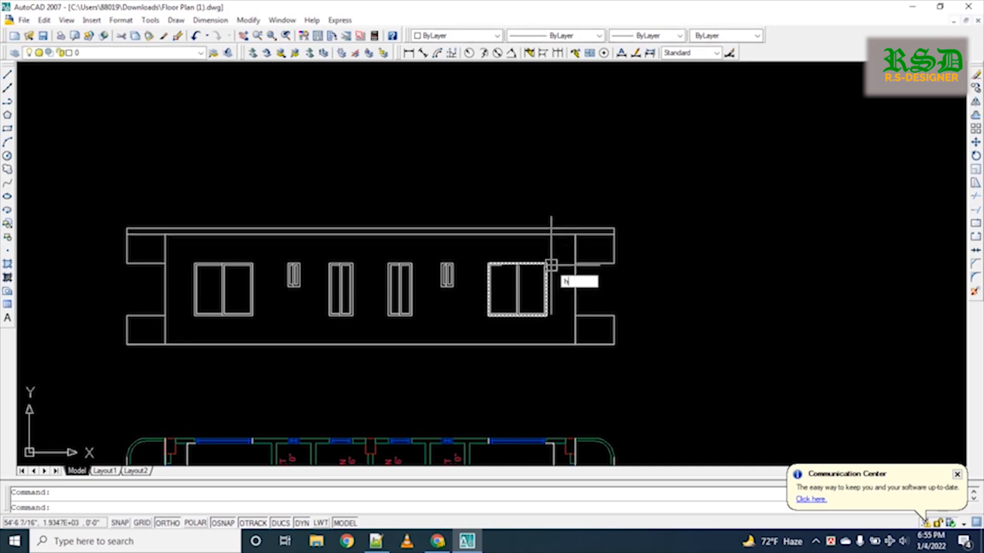
{"action": "key", "text": "Return"}
{"action": "left_click", "coordinate": [471, 179]}
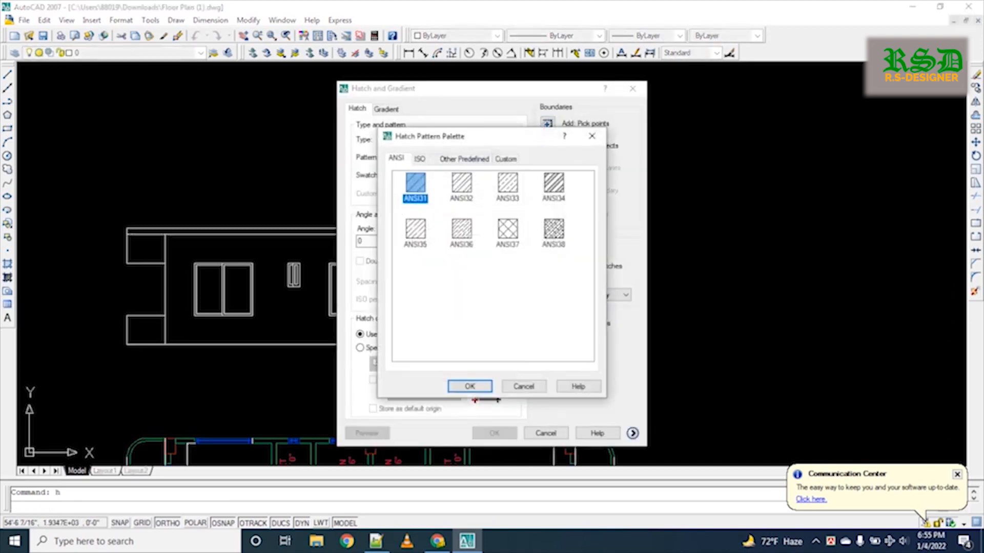
{"action": "left_click", "coordinate": [461, 159]}
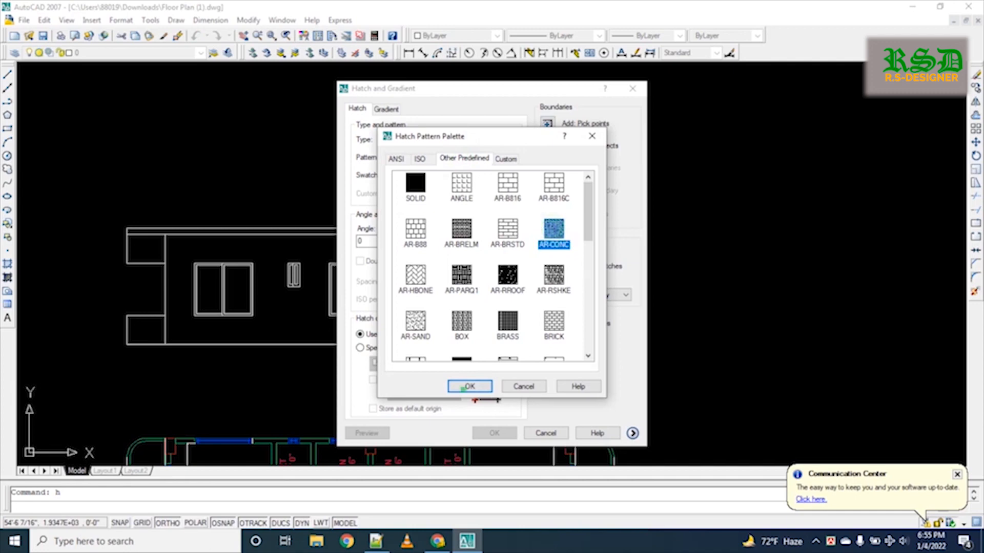
{"action": "left_click", "coordinate": [465, 387]}
Apply the AR-CONC hatch to the narrow slab band along the top of the storey
{"action": "left_click", "coordinate": [548, 123]}
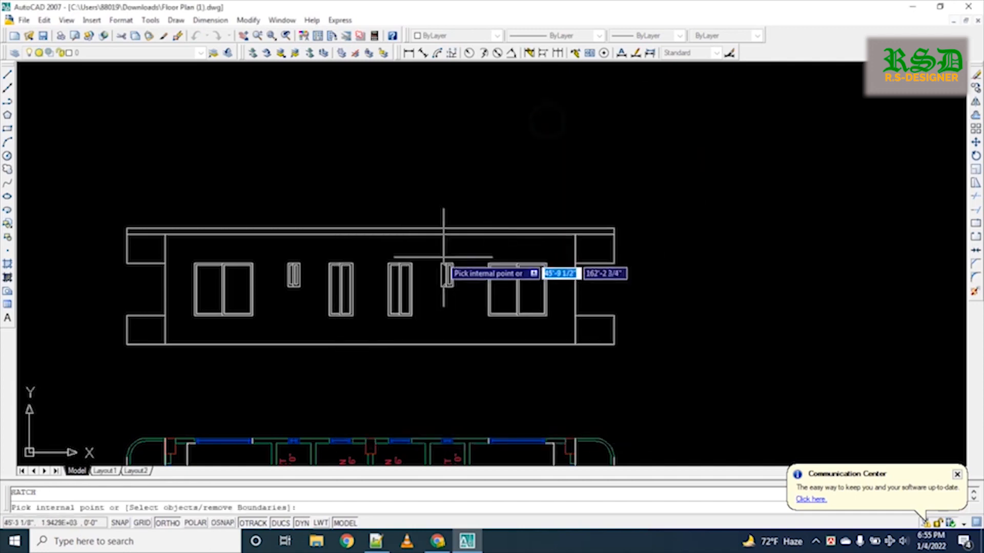
{"action": "left_click", "coordinate": [437, 229]}
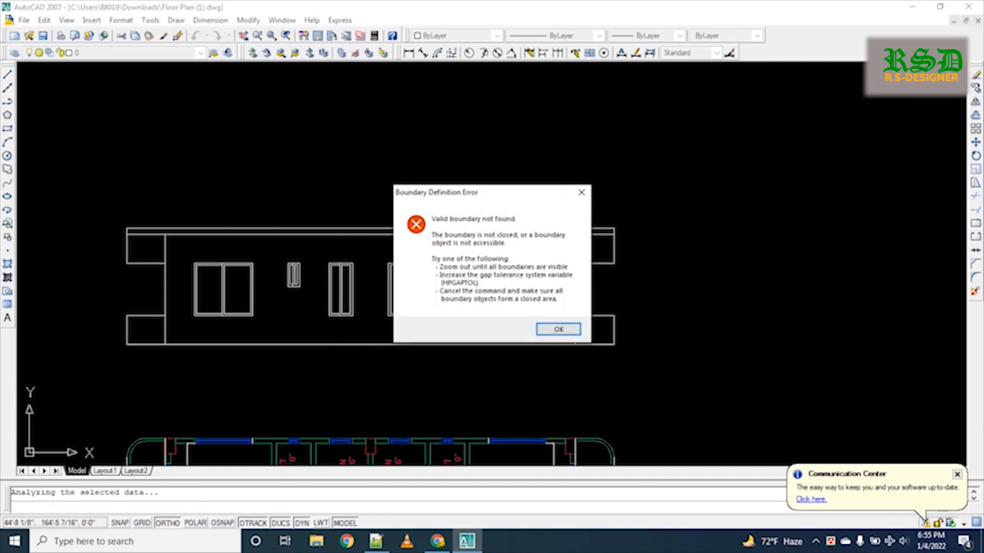
{"action": "left_click", "coordinate": [559, 329]}
{"action": "left_click", "coordinate": [402, 236]}
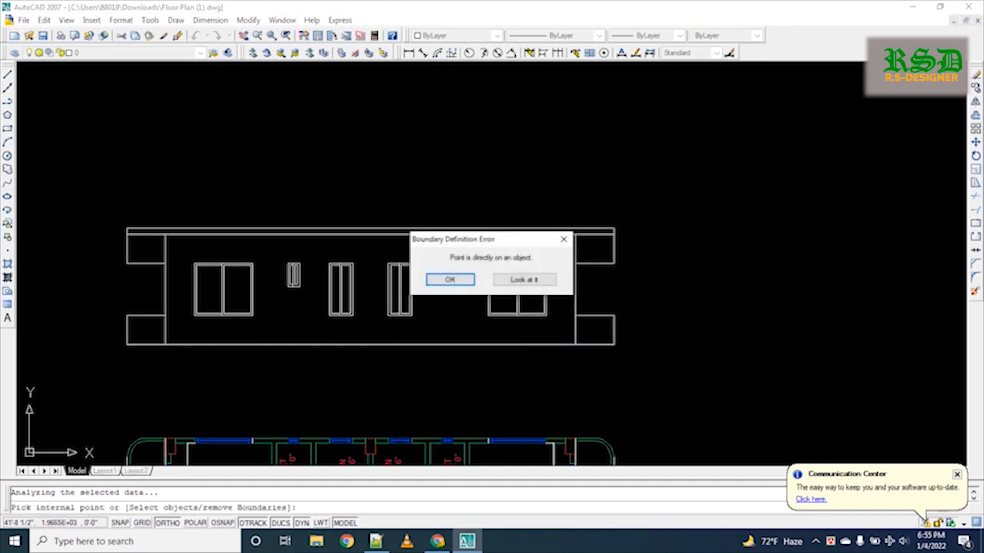
{"action": "left_click", "coordinate": [448, 279]}
{"action": "scroll", "coordinate": [374, 242], "scroll_direction": "up", "scroll_amount": 3}
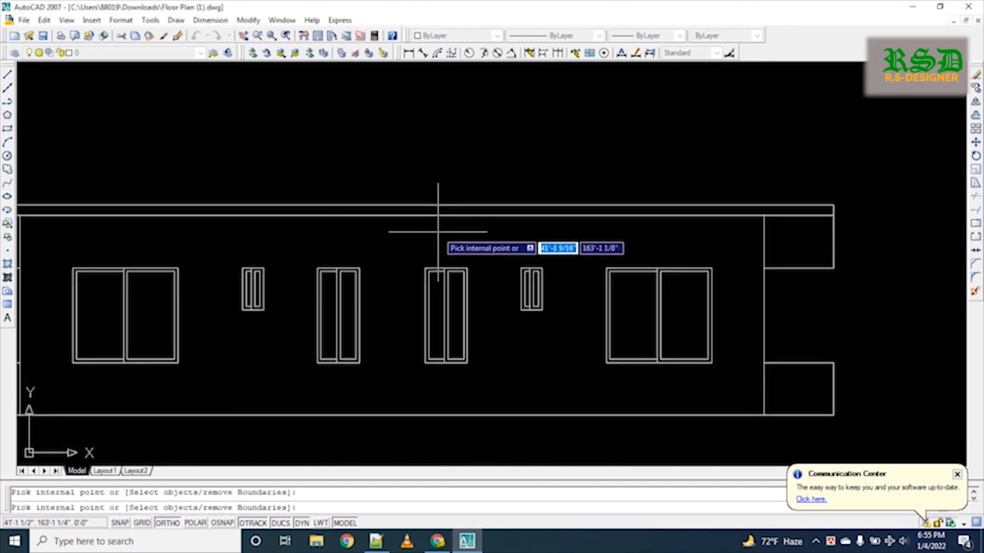
{"action": "left_click", "coordinate": [435, 209]}
{"action": "scroll", "coordinate": [641, 202], "scroll_direction": "down", "scroll_amount": 3}
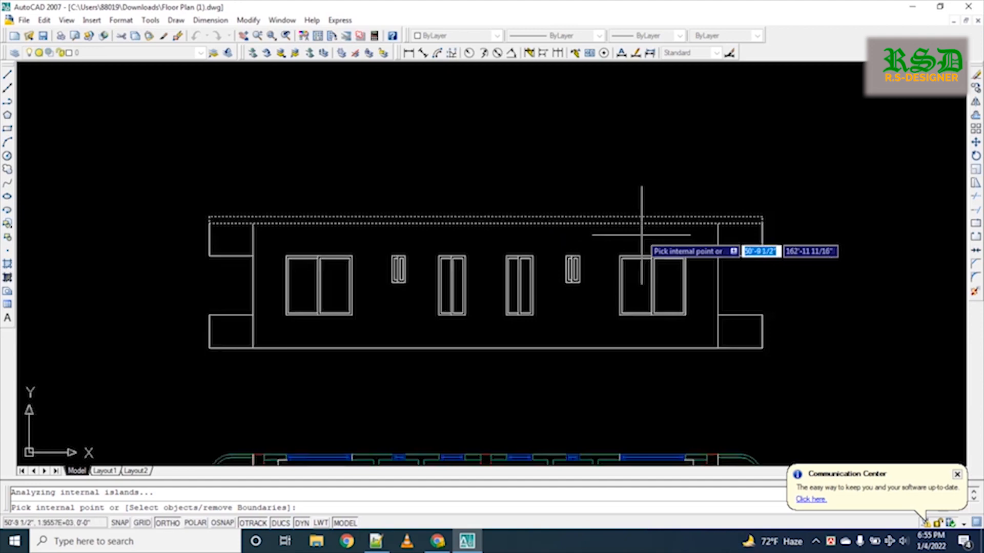
{"action": "key", "text": "Return"}
{"action": "key", "text": "Return"}
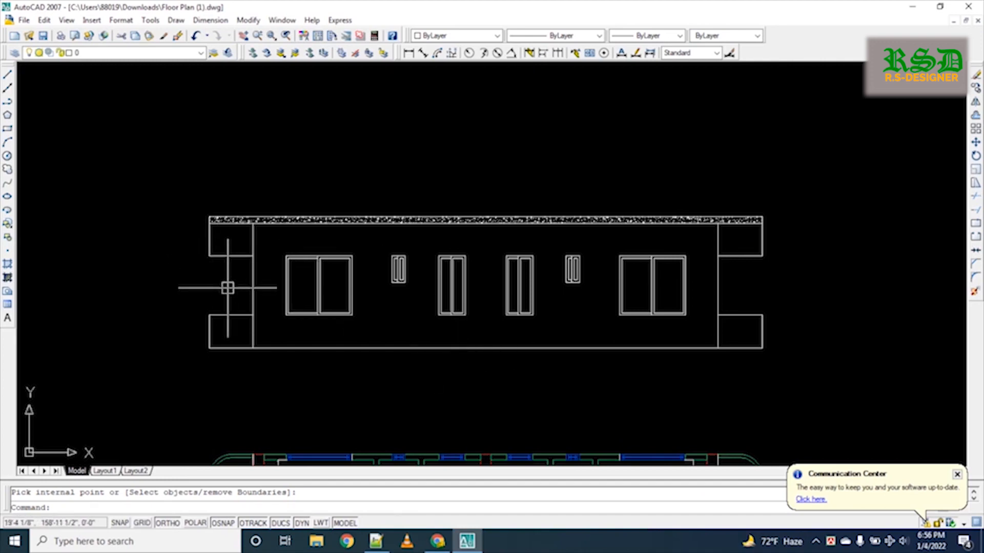
Draw a vertical line along the outer edge of each balcony opening to close it at both ends of the storey
{"action": "type", "text": "l"}
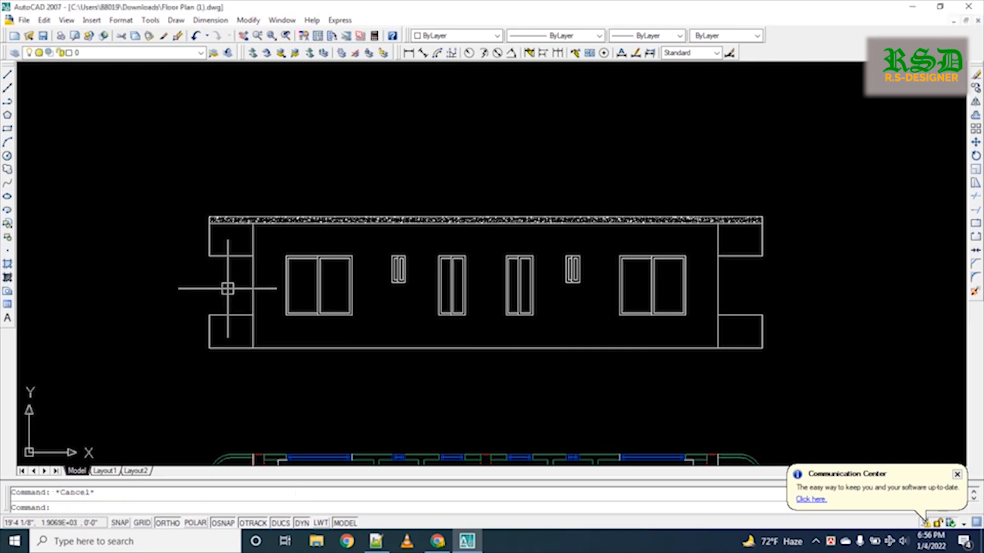
{"action": "key", "text": "Return"}
{"action": "left_click", "coordinate": [209, 256]}
{"action": "left_click", "coordinate": [209, 314]}
{"action": "key", "text": "Return"}
{"action": "key", "text": "Return"}
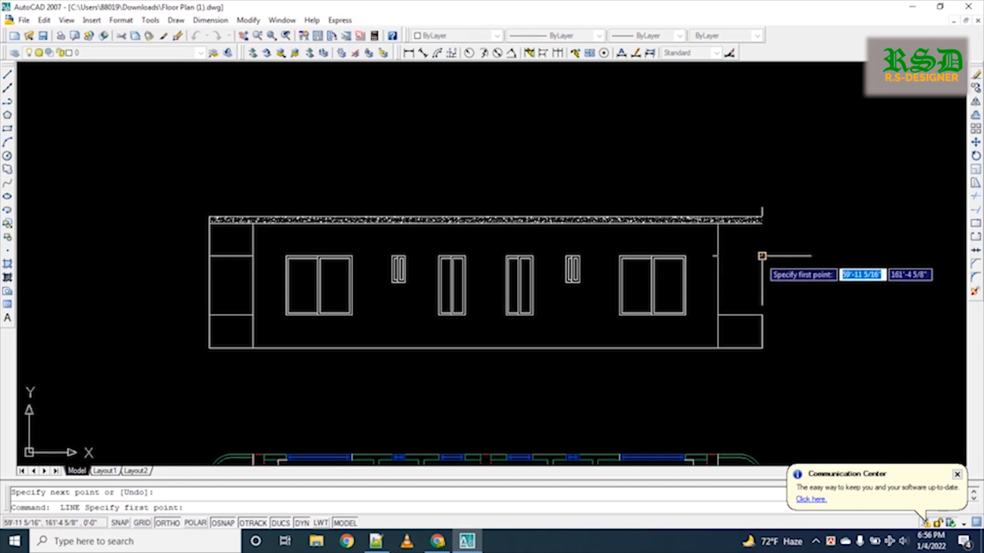
{"action": "left_click", "coordinate": [762, 256]}
{"action": "left_click", "coordinate": [762, 315]}
{"action": "key", "text": "Return"}
Hatch both balcony openings with the predefined STEEL pattern at a 45-degree angle and an enlarged scale to represent vertical railings
{"action": "type", "text": "h"}
{"action": "key", "text": "Return"}
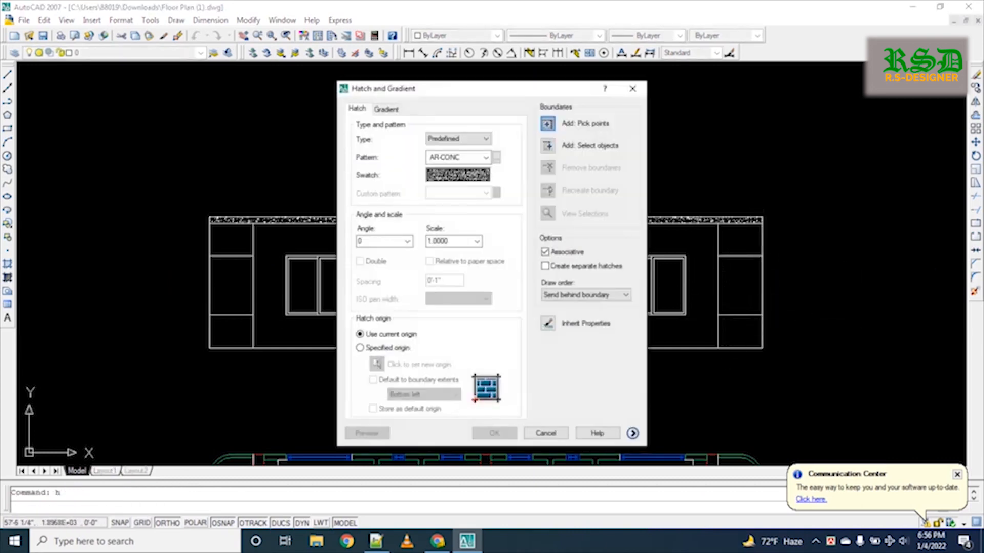
{"action": "left_click", "coordinate": [457, 176]}
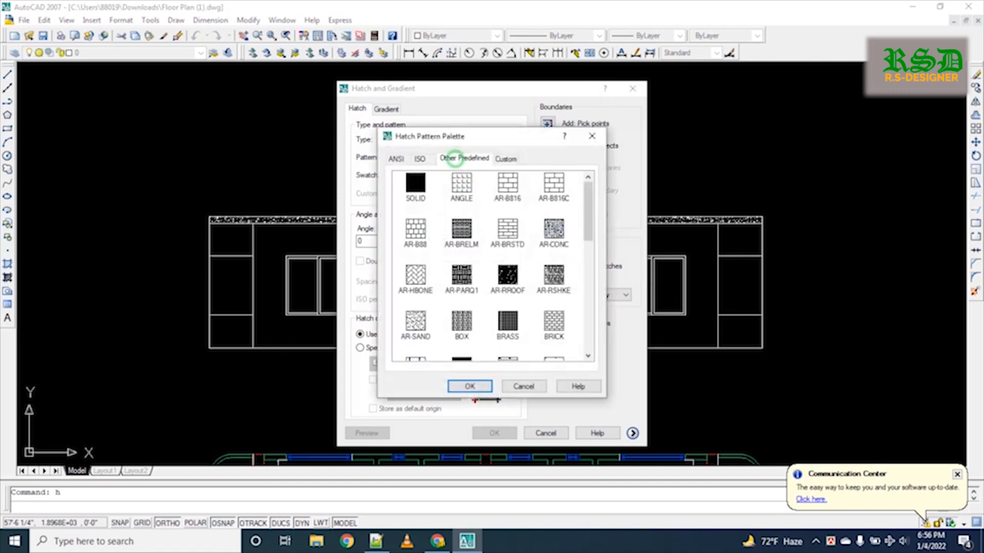
{"action": "scroll", "coordinate": [492, 266], "scroll_direction": "down", "scroll_amount": 10}
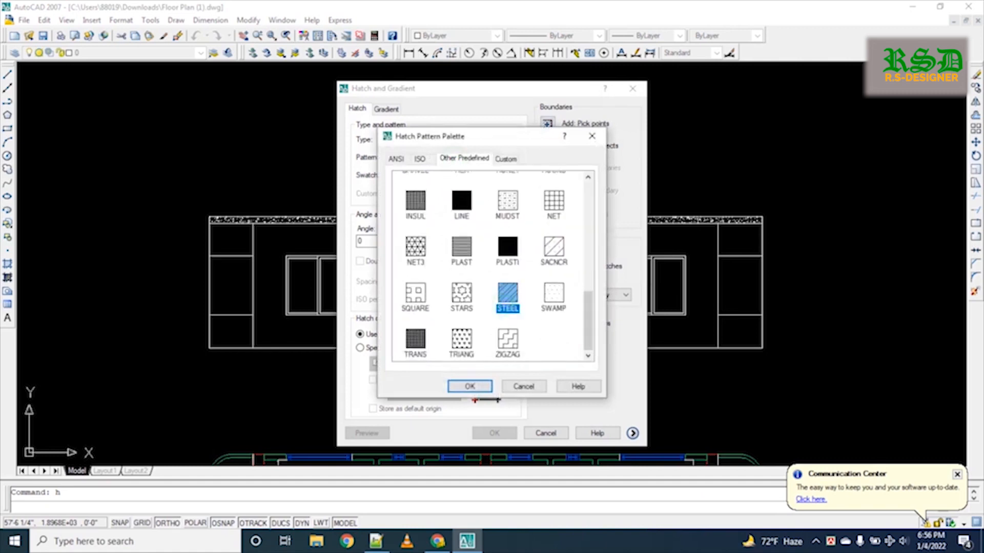
{"action": "left_click", "coordinate": [472, 387]}
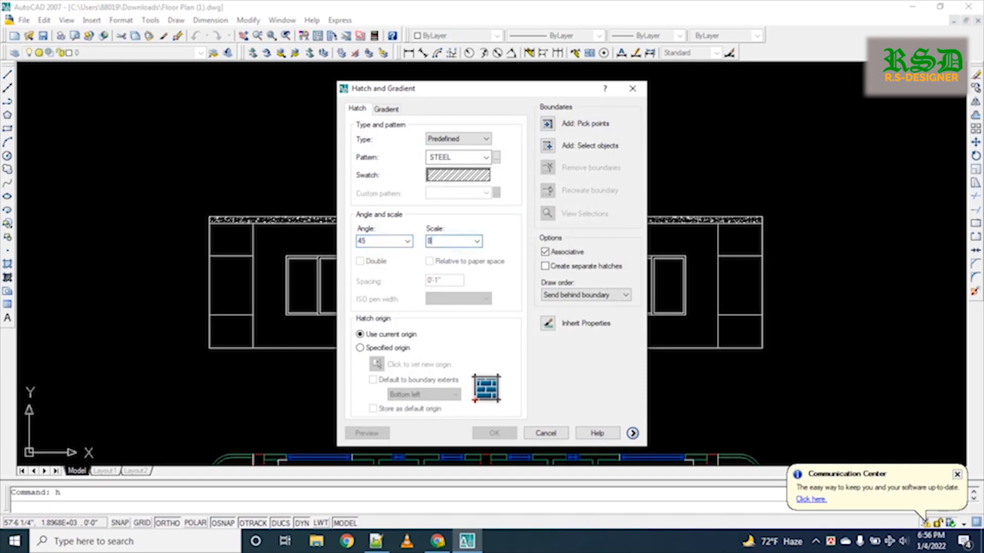
{"action": "left_click", "coordinate": [547, 124]}
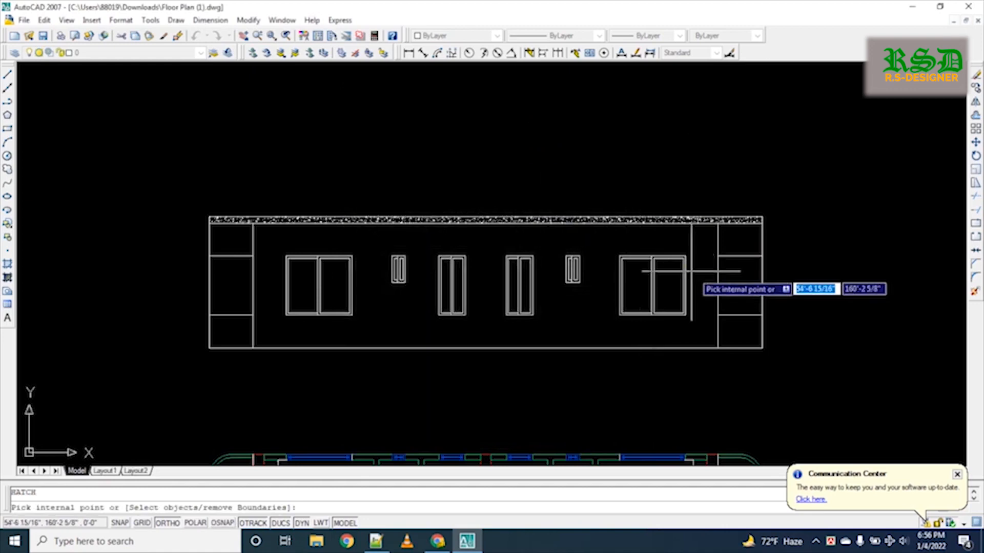
{"action": "left_click", "coordinate": [244, 287]}
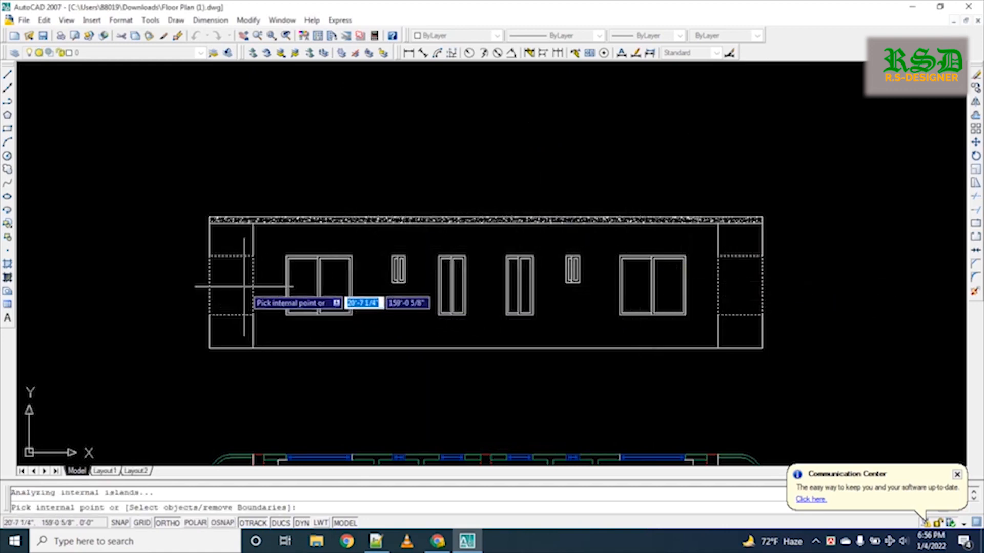
{"action": "key", "text": "Return"}
{"action": "key", "text": "Return"}
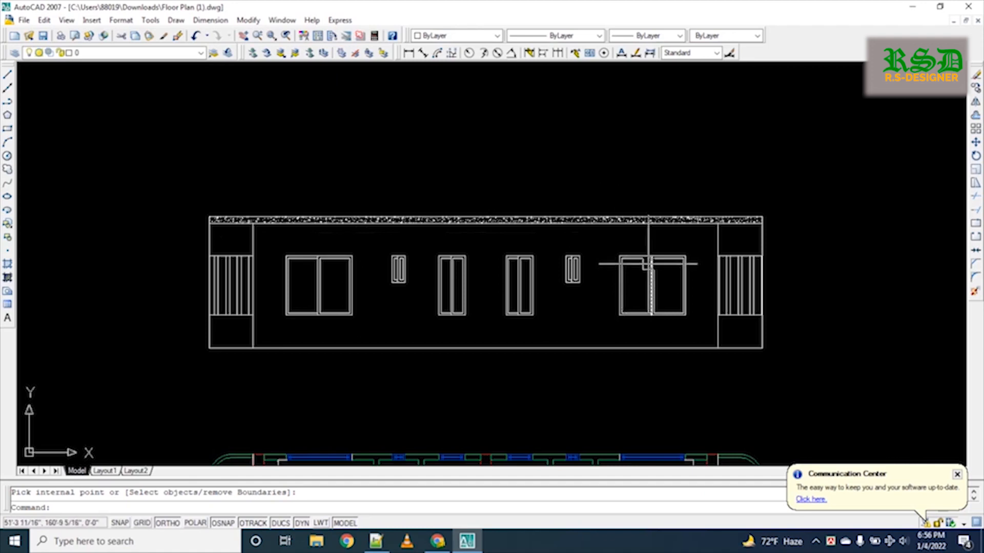
{"action": "type", "text": "gd"}
{"action": "key", "text": "Return"}
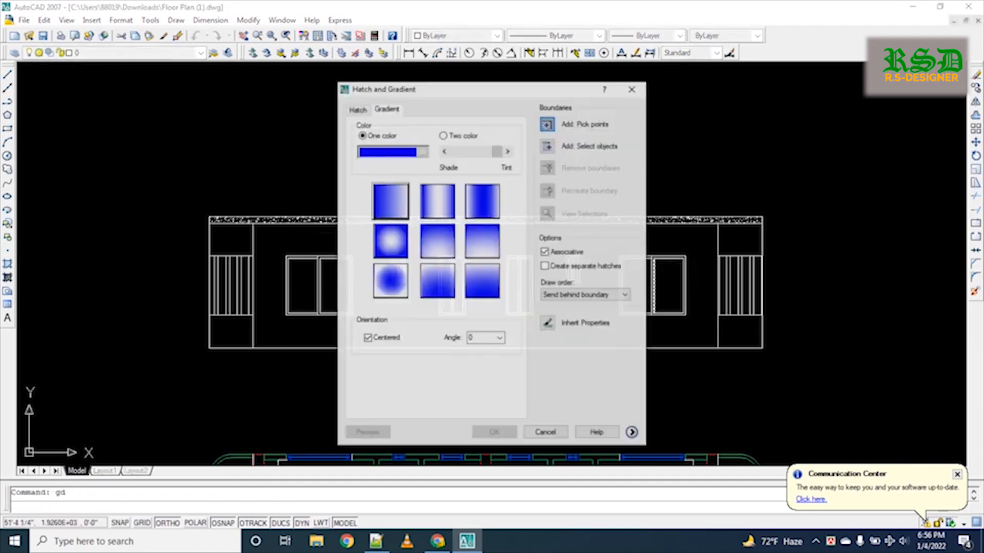
{"action": "key", "text": "Escape"}
{"action": "scroll", "coordinate": [518, 198], "scroll_direction": "down", "scroll_amount": 6}
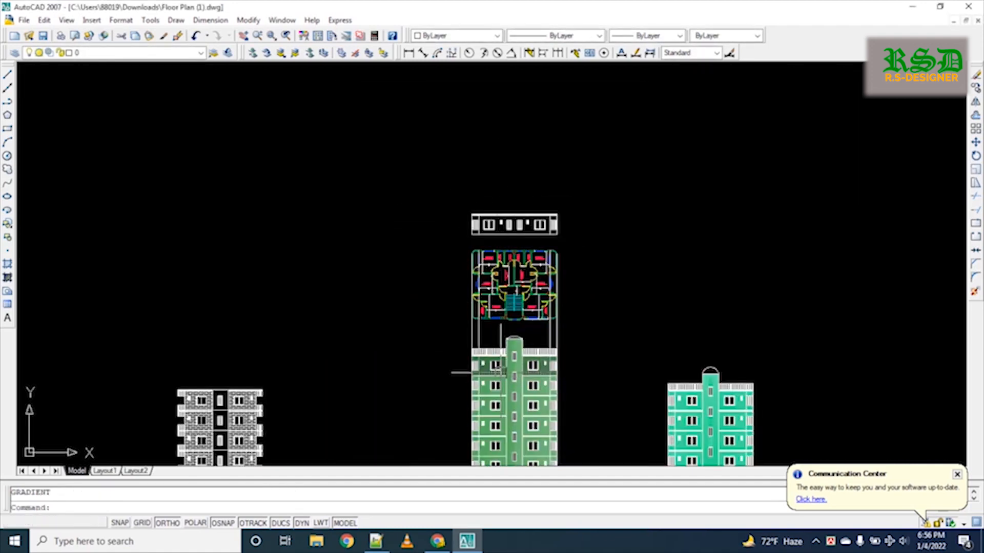
{"action": "scroll", "coordinate": [500, 372], "scroll_direction": "up", "scroll_amount": 7}
{"action": "scroll", "coordinate": [480, 377], "scroll_direction": "down", "scroll_amount": 5}
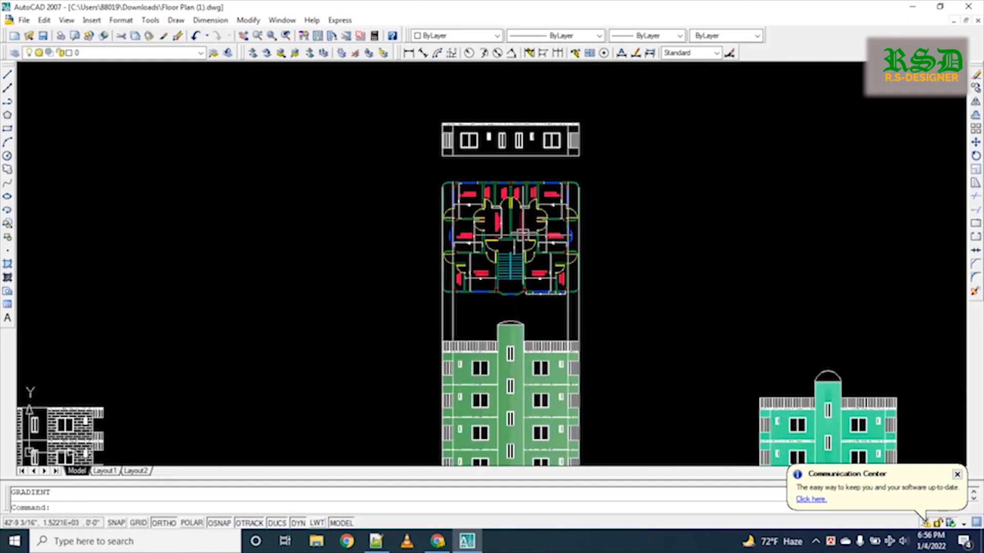
{"action": "scroll", "coordinate": [482, 325], "scroll_direction": "down", "scroll_amount": 5}
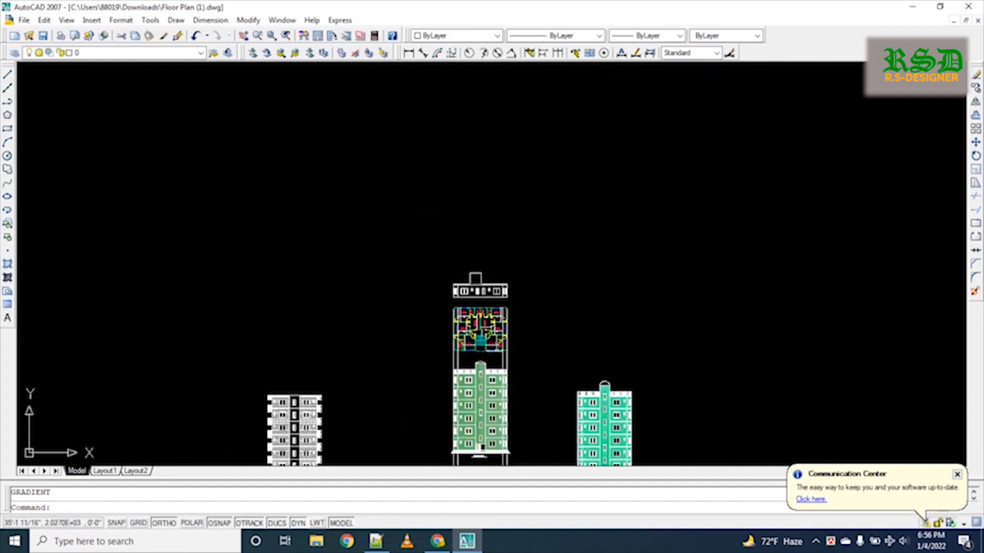
{"action": "scroll", "coordinate": [480, 322], "scroll_direction": "up", "scroll_amount": 2}
{"action": "scroll", "coordinate": [480, 322], "scroll_direction": "down", "scroll_amount": 2}
{"action": "scroll", "coordinate": [481, 322], "scroll_direction": "up", "scroll_amount": 8}
Start a one-color gradient fill, set its true color to green 69,186,88 and shift the tint toward the middle
{"action": "type", "text": "g"}
{"action": "key", "text": "Return"}
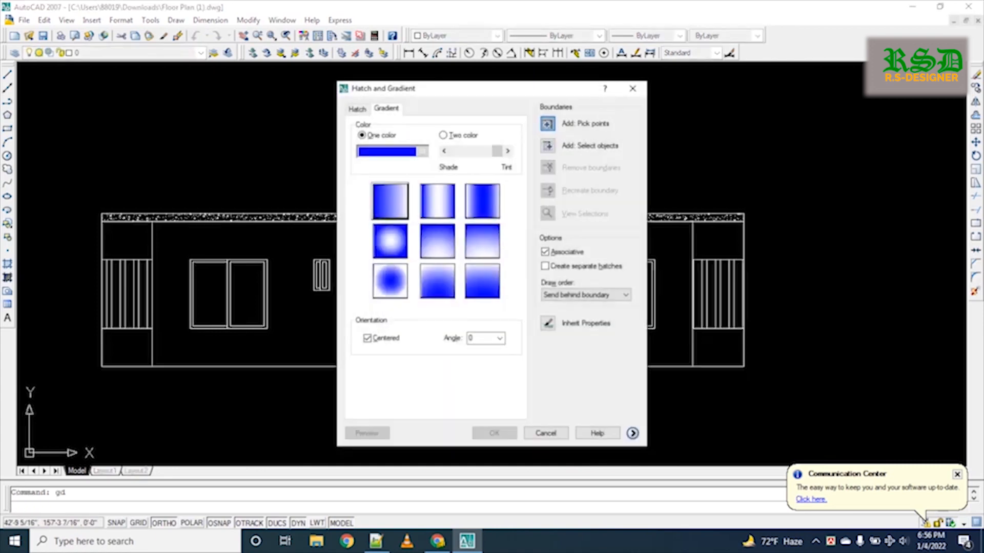
{"action": "left_click", "coordinate": [422, 151]}
{"action": "left_click", "coordinate": [451, 248]}
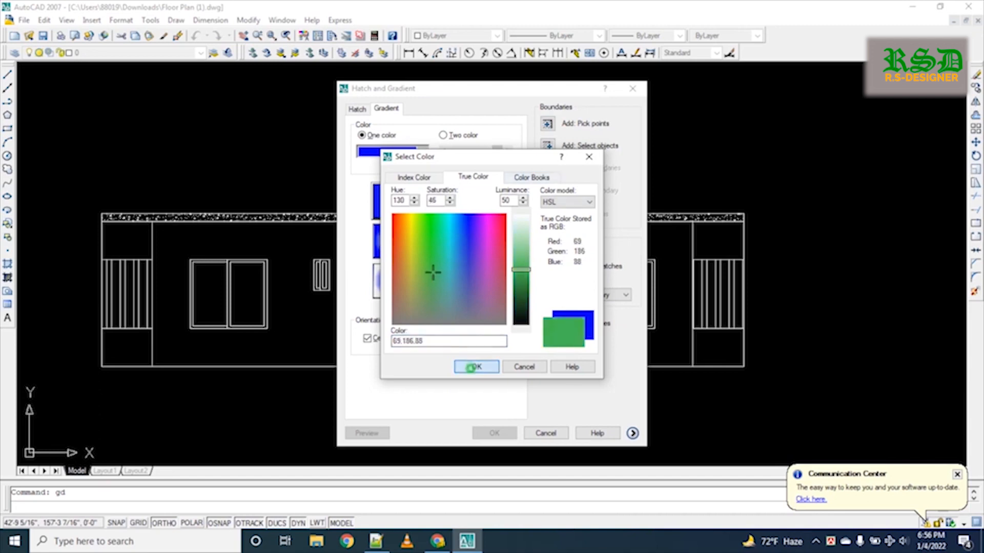
{"action": "left_click", "coordinate": [471, 368]}
{"action": "left_click_drag", "start_coordinate": [496, 151], "coordinate": [480, 151]}
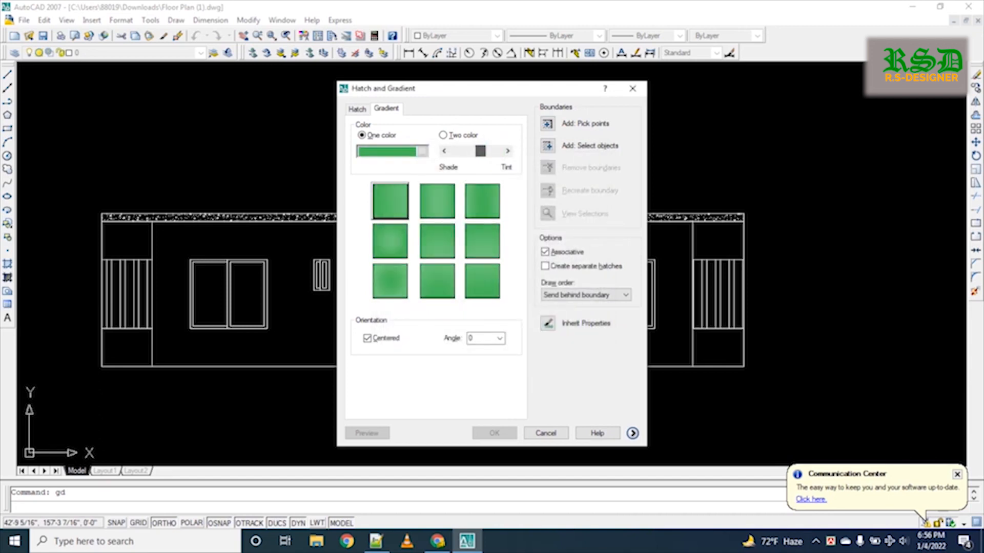
Apply the green gradient to the wall panels above and below the right-hand balcony opening
{"action": "left_click", "coordinate": [547, 124]}
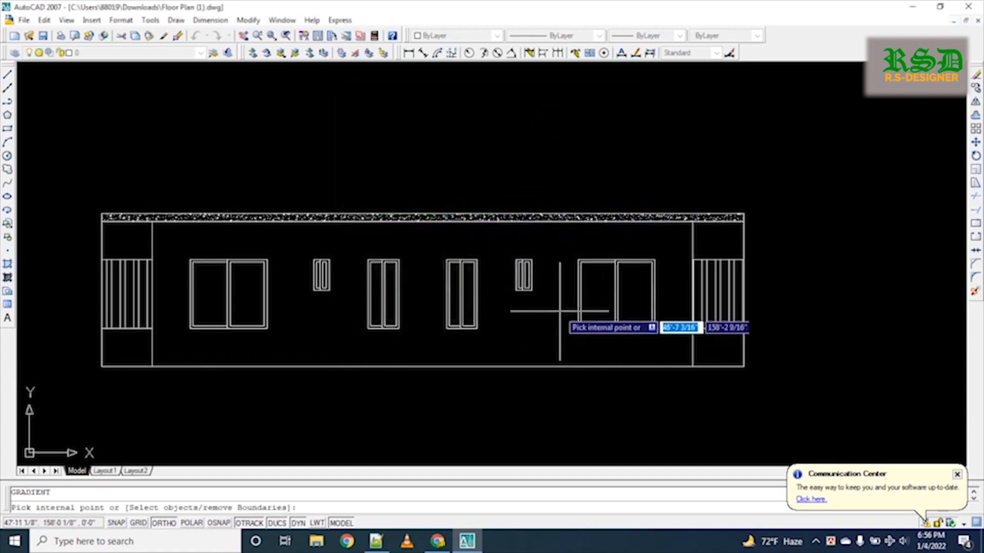
{"action": "left_click", "coordinate": [715, 245]}
{"action": "key", "text": "Return"}
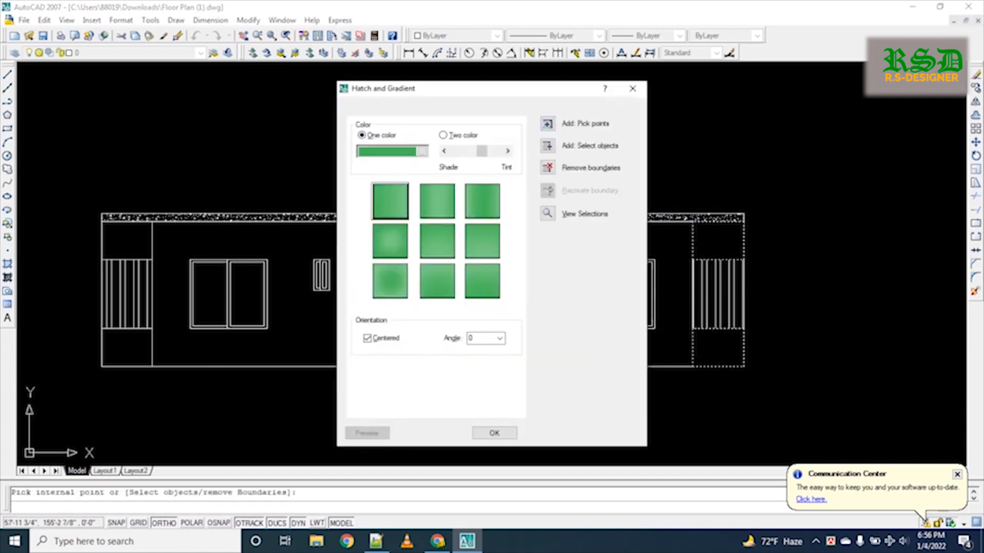
{"action": "key", "text": "Return"}
{"action": "scroll", "coordinate": [573, 280], "scroll_direction": "down", "scroll_amount": 1}
{"action": "scroll", "coordinate": [574, 280], "scroll_direction": "down", "scroll_amount": 2}
{"action": "mouse_move", "coordinate": [518, 376]}
{"action": "middle_mouse_down"}
{"action": "mouse_move", "coordinate": [497, 138]}
{"action": "mouse_move", "coordinate": [490, 332]}
{"action": "middle_mouse_up"}
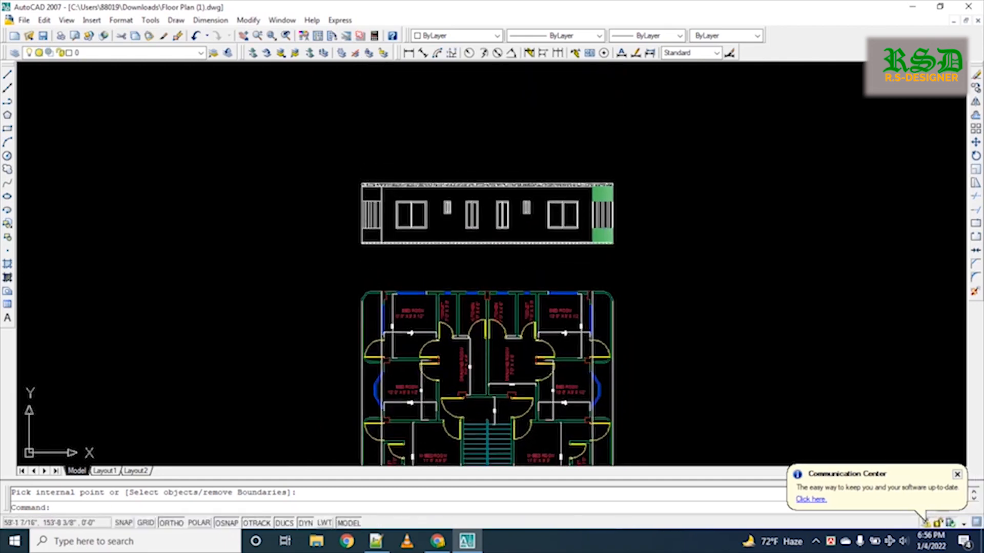
Fill the wall panels above and below the left-hand balcony opening with the same green gradient
{"action": "scroll", "coordinate": [607, 250], "scroll_direction": "up", "scroll_amount": 5}
{"action": "middle_click_drag", "start_coordinate": [294, 230], "coordinate": [493, 282]}
{"action": "key", "text": "Return"}
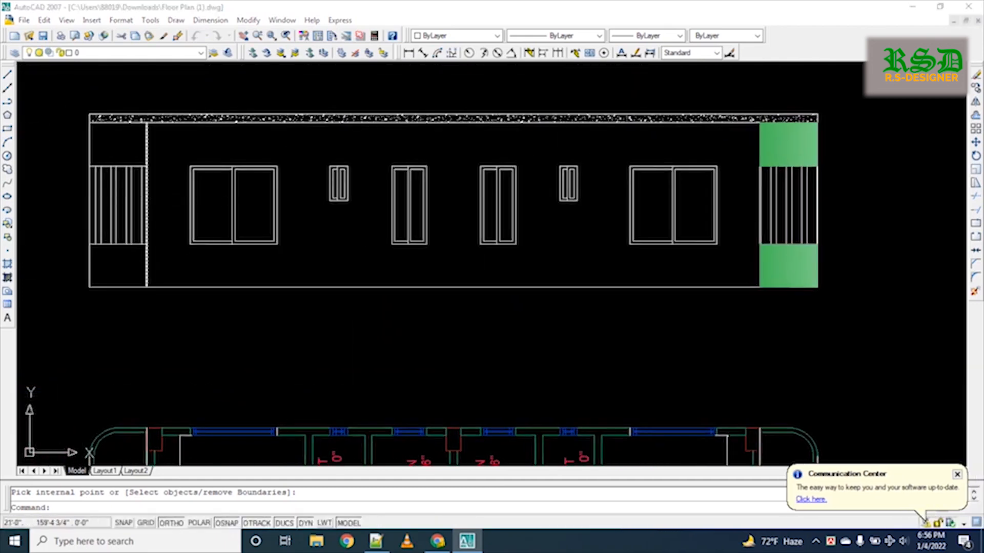
{"action": "key", "text": "alt+k"}
{"action": "left_click", "coordinate": [114, 276]}
{"action": "key", "text": "Return"}
{"action": "key", "text": "alt+k"}
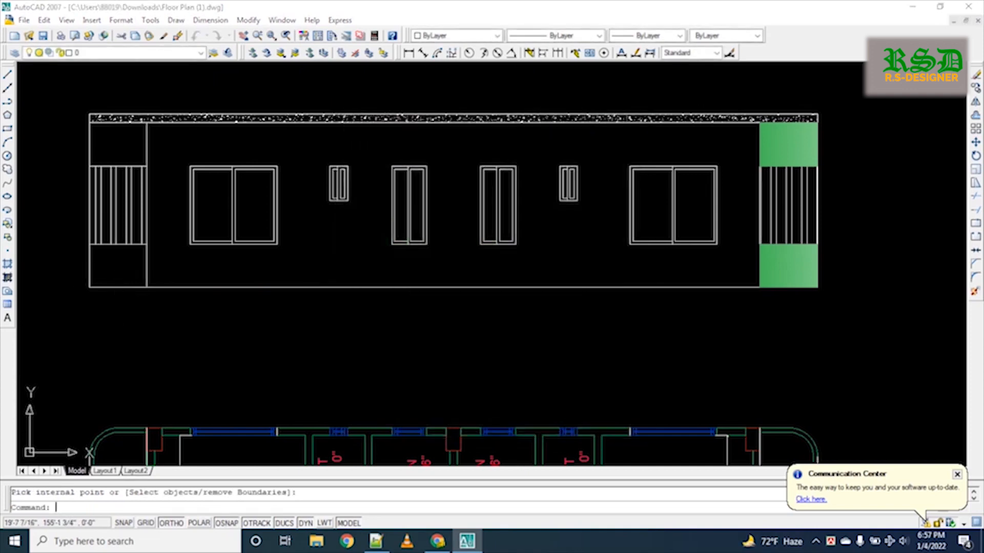
{"action": "left_click", "coordinate": [101, 171]}
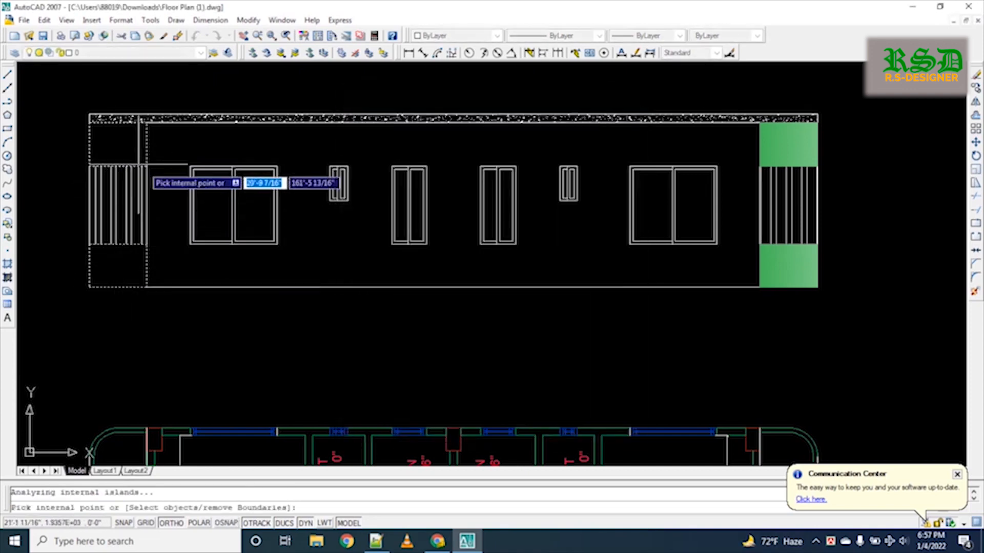
{"action": "key", "text": "Return"}
Draw a horizontal line along the window tops between the two balcony bays to divide the main wall
{"action": "type", "text": "l"}
{"action": "key", "text": "Return"}
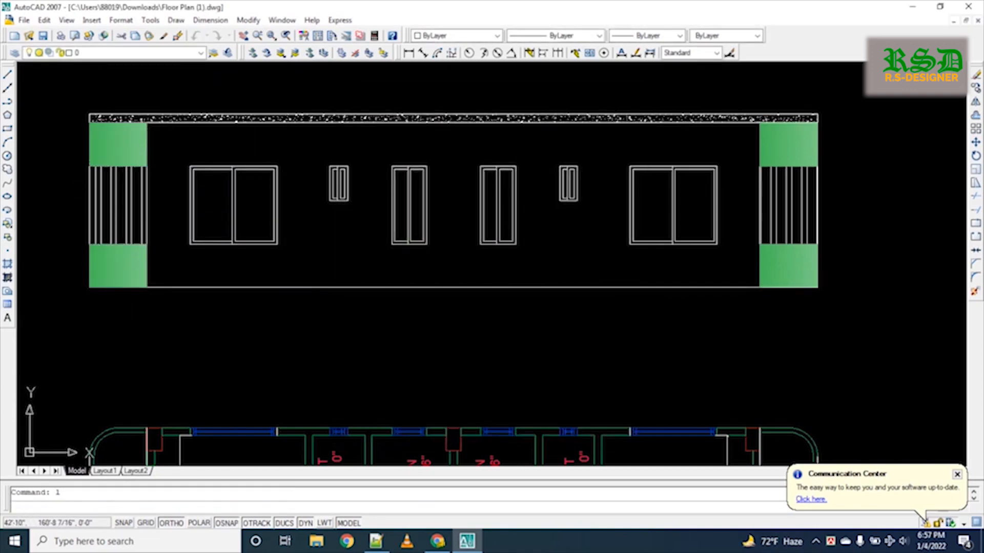
{"action": "left_click", "coordinate": [148, 166]}
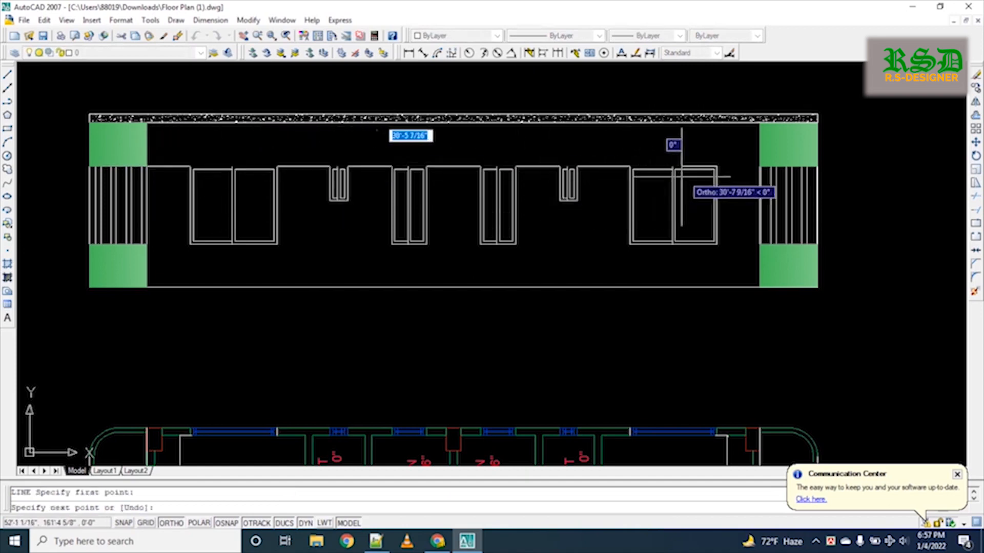
{"action": "left_click", "coordinate": [754, 166]}
{"action": "key", "text": "Return"}
Apply the green gradient to the main wall area around the windows, above and below the dividing line
{"action": "type", "text": "gradient"}
{"action": "key", "text": "Return"}
{"action": "left_click", "coordinate": [590, 230]}
{"action": "left_click", "coordinate": [564, 156]}
{"action": "key", "text": "Return"}
{"action": "key", "text": "Return"}
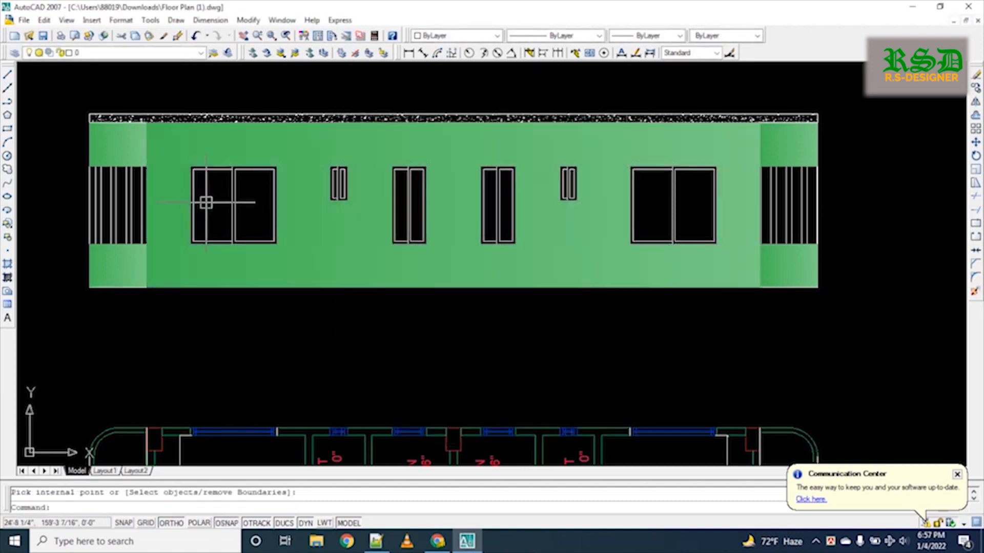
Delete the horizontal dividing line that runs along the window tops across the main wall
{"action": "scroll", "coordinate": [632, 256], "scroll_direction": "down", "scroll_amount": 2}
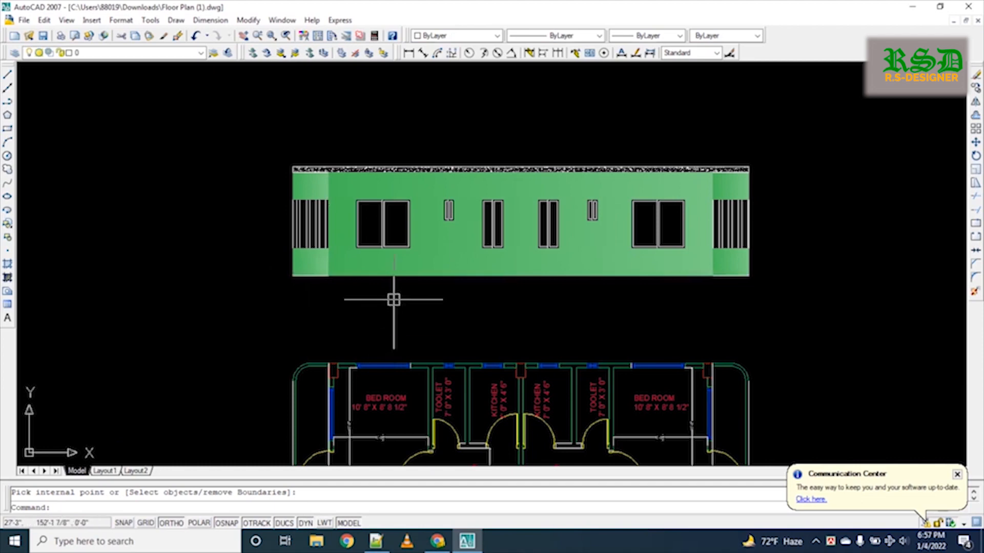
{"action": "scroll", "coordinate": [401, 206], "scroll_direction": "up", "scroll_amount": 4}
{"action": "left_click", "coordinate": [455, 193]}
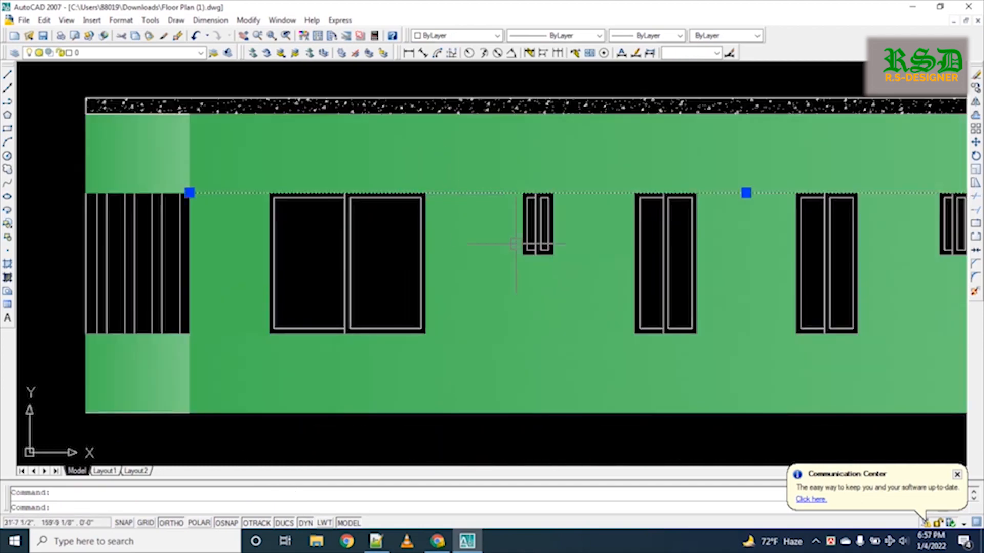
{"action": "key", "text": "Delete"}
{"action": "scroll", "coordinate": [304, 209], "scroll_direction": "down", "scroll_amount": 5}
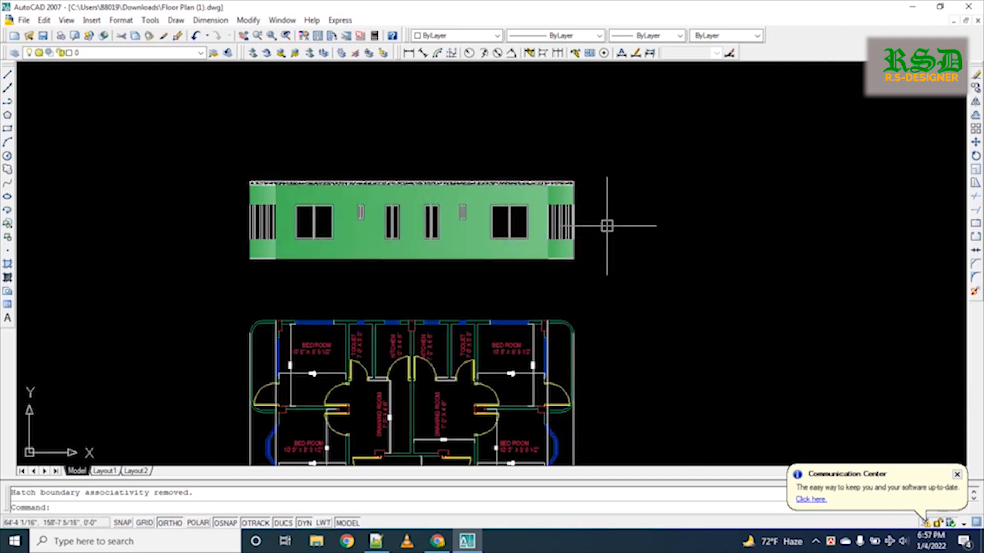
{"action": "left_click", "coordinate": [607, 273]}
{"action": "left_click", "coordinate": [265, 165]}
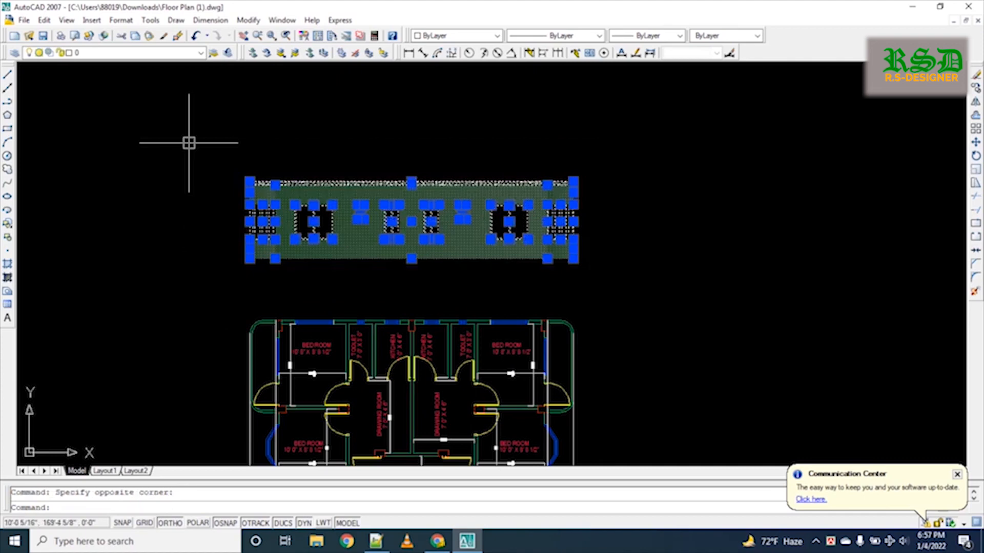
{"action": "type", "text": "ar"}
{"action": "key", "text": "Return"}
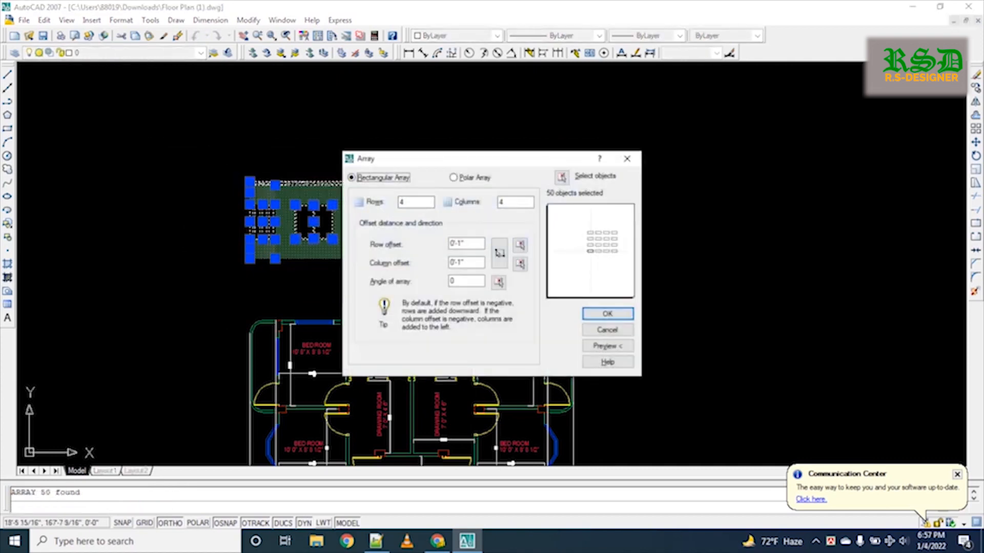
{"action": "key", "text": "Escape"}
Array the whole storey upward in a rectangular array of 6 rows and 4 columns, using the storey height as row offset and 0 column offset
{"action": "scroll", "coordinate": [423, 234], "scroll_direction": "down", "scroll_amount": 6}
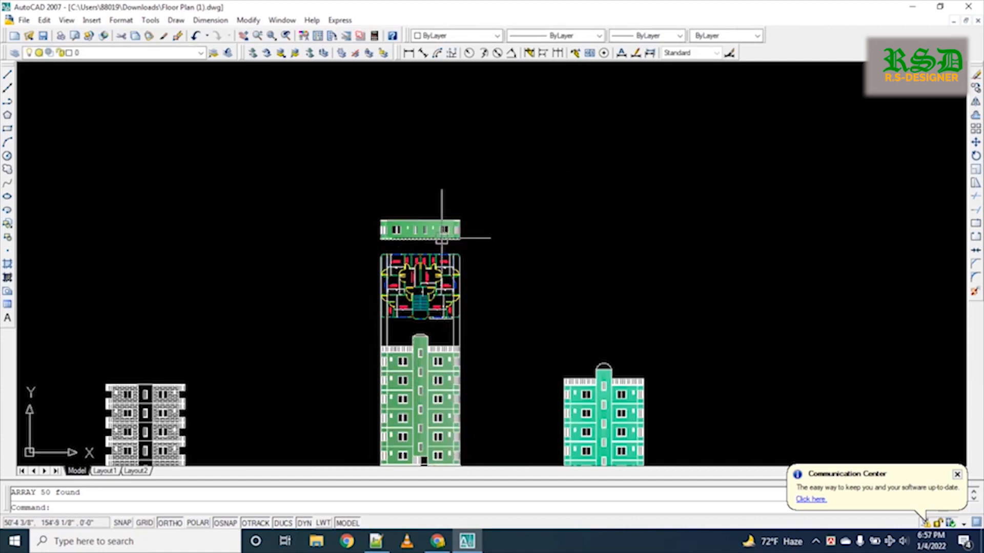
{"action": "scroll", "coordinate": [442, 239], "scroll_direction": "up", "scroll_amount": 5}
{"action": "left_click", "coordinate": [537, 263]}
{"action": "left_click", "coordinate": [174, 154]}
{"action": "type", "text": "ar"}
{"action": "key", "text": "Return"}
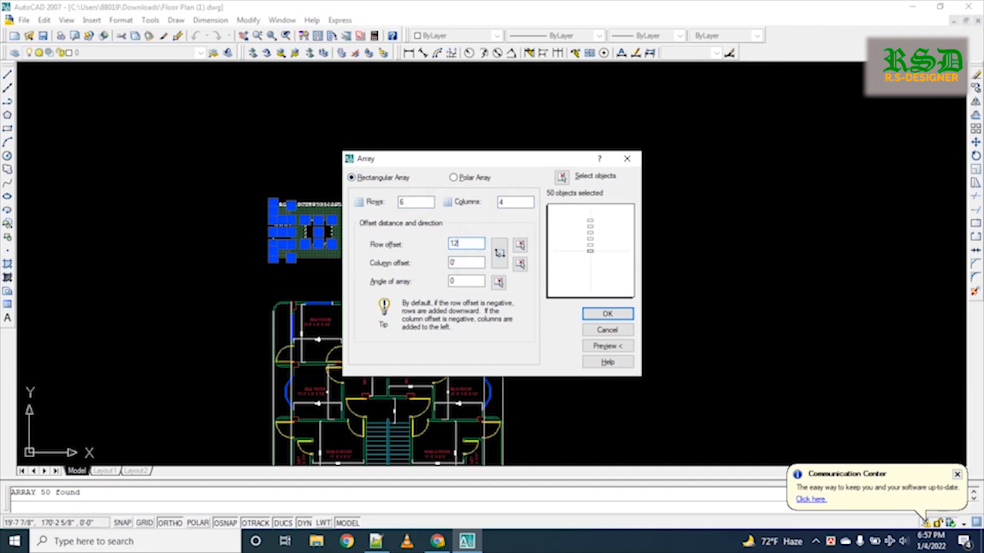
{"action": "left_click", "coordinate": [595, 312]}
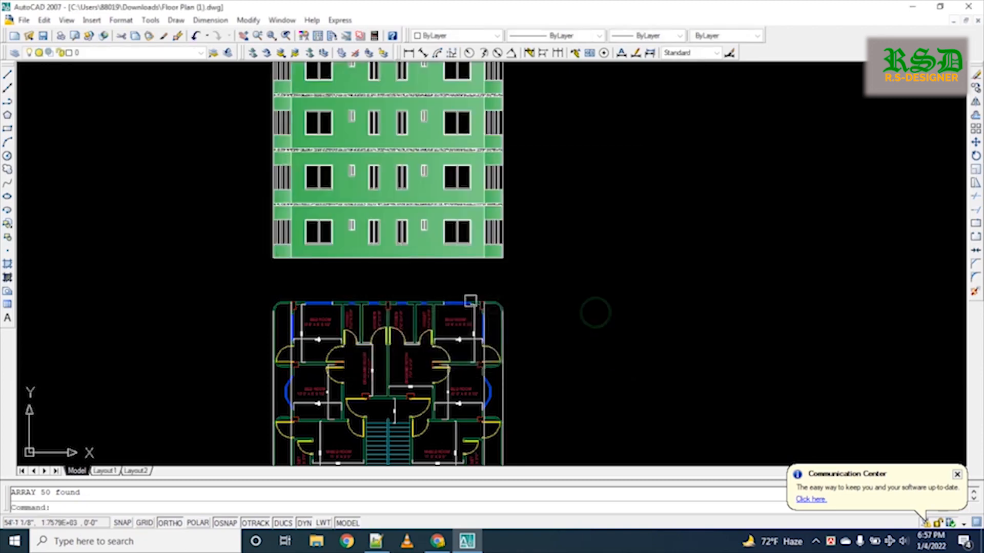
Offset the top edge line of the uppermost storey 36 inches upward for the roof parapet
{"action": "scroll", "coordinate": [384, 232], "scroll_direction": "down", "scroll_amount": 5}
{"action": "middle_click_drag", "start_coordinate": [385, 232], "coordinate": [393, 304]}
{"action": "mouse_move", "coordinate": [393, 252]}
{"action": "middle_mouse_down"}
{"action": "mouse_move", "coordinate": [414, 176]}
{"action": "mouse_move", "coordinate": [419, 225]}
{"action": "middle_mouse_up"}
{"action": "scroll", "coordinate": [416, 148], "scroll_direction": "up", "scroll_amount": 5}
{"action": "scroll", "coordinate": [413, 170], "scroll_direction": "up", "scroll_amount": 3}
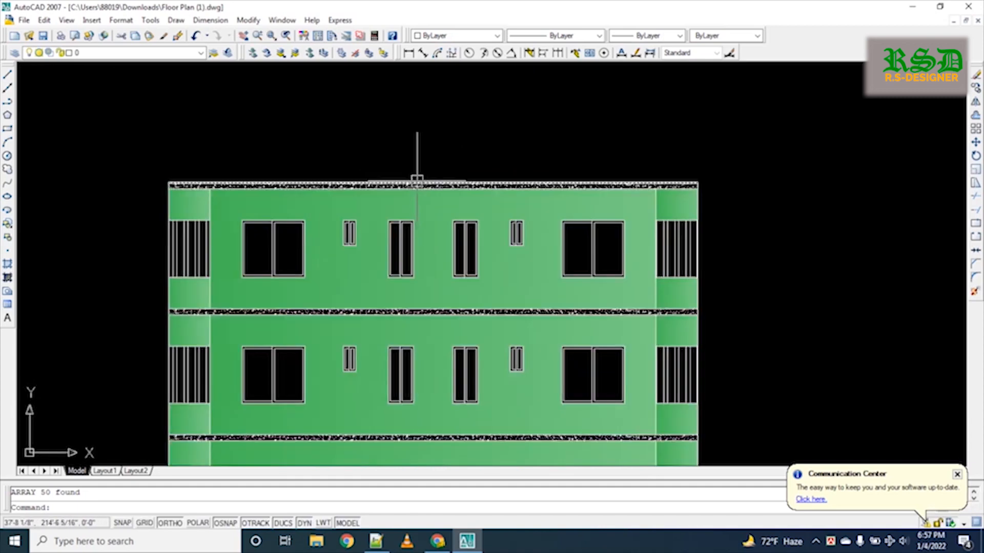
{"action": "type", "text": "o"}
{"action": "key", "text": "Return"}
{"action": "type", "text": "36"}
{"action": "key", "text": "Return"}
{"action": "left_click", "coordinate": [417, 180]}
{"action": "left_click", "coordinate": [417, 156]}
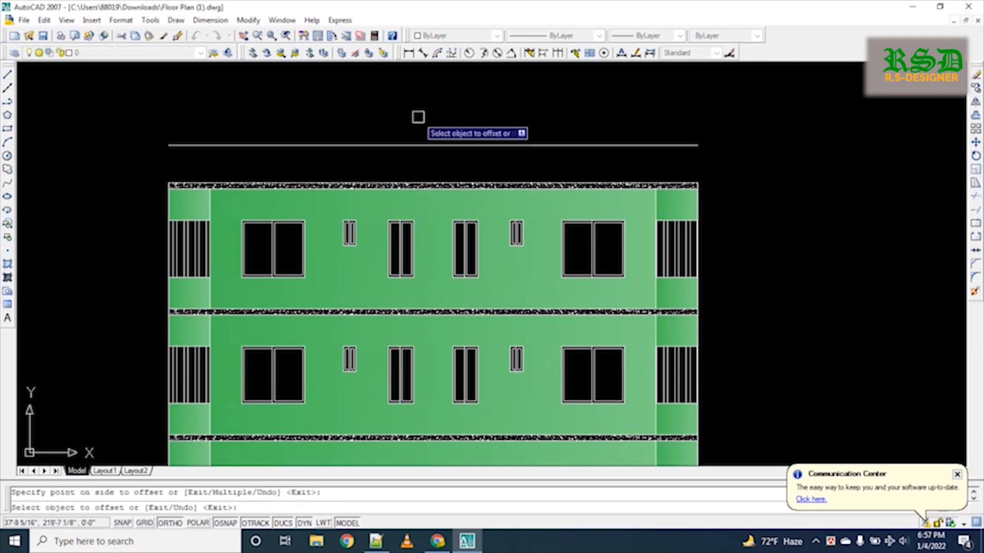
Draw a vertical line closing the left end of the roof parapet, from the top storey's corner to the offset line
{"action": "key", "text": "Escape"}
{"action": "type", "text": "l"}
{"action": "key", "text": "Return"}
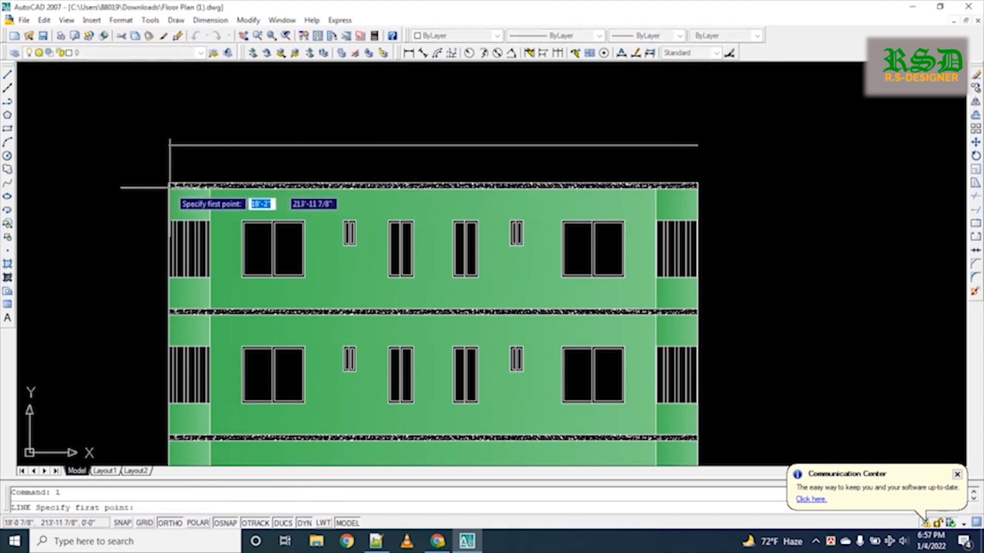
{"action": "left_click", "coordinate": [168, 145]}
{"action": "left_click", "coordinate": [168, 145]}
{"action": "key", "text": "Return"}
{"action": "key", "text": "Return"}
{"action": "left_click", "coordinate": [697, 183]}
{"action": "left_click", "coordinate": [697, 145]}
{"action": "key", "text": "Return"}
{"action": "left_click", "coordinate": [697, 161]}
{"action": "key", "text": "Delete"}
Draw a vertical line closing the right end of the roof parapet, from the top storey's corner to the offset line
{"action": "type", "text": "l"}
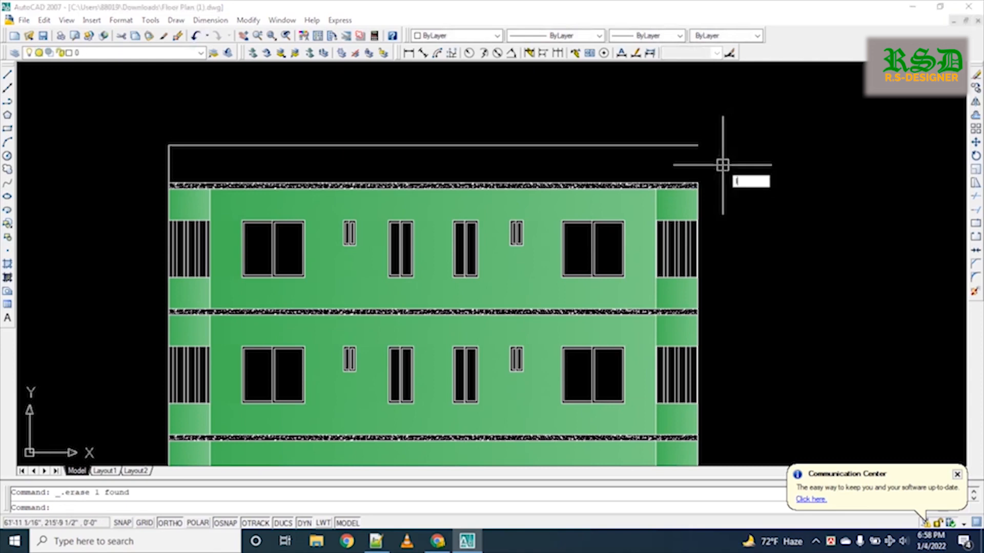
{"action": "key", "text": "Return"}
{"action": "left_click", "coordinate": [698, 183]}
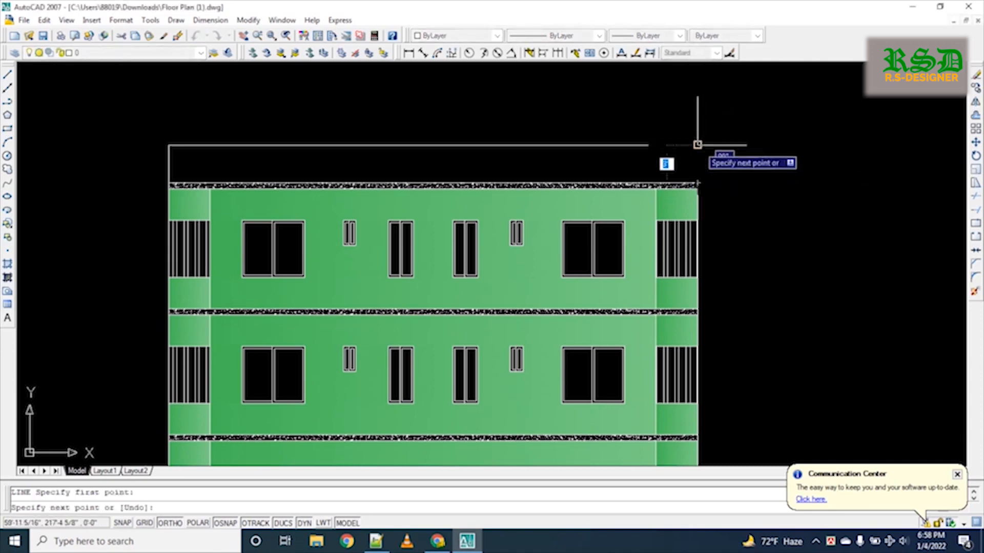
{"action": "left_click", "coordinate": [697, 145]}
{"action": "key", "text": "Return"}
Hatch the whole parapet strip with the STEEL pattern at angle 45 and scale 85
{"action": "type", "text": "h"}
{"action": "key", "text": "Return"}
{"action": "left_click", "coordinate": [451, 174]}
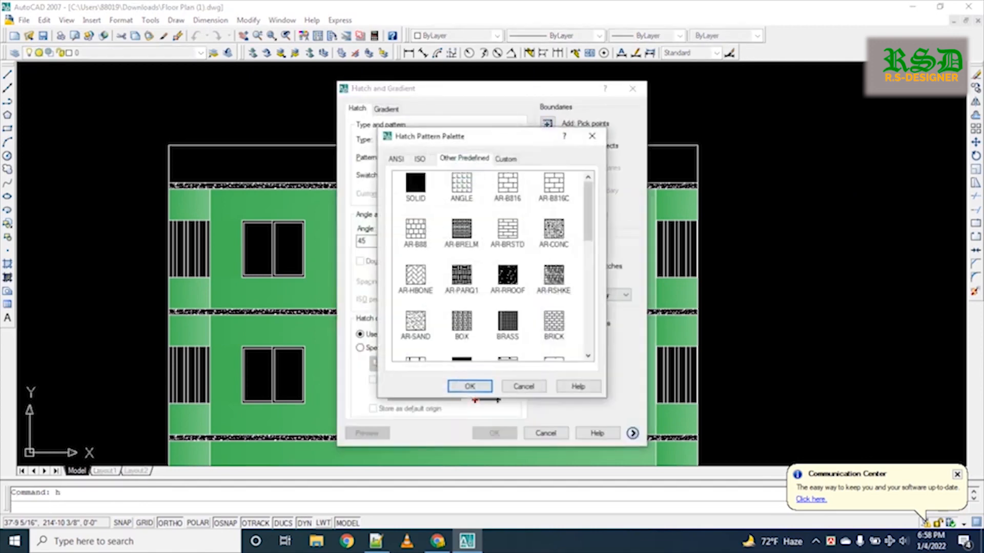
{"action": "scroll", "coordinate": [486, 256], "scroll_direction": "down", "scroll_amount": 1}
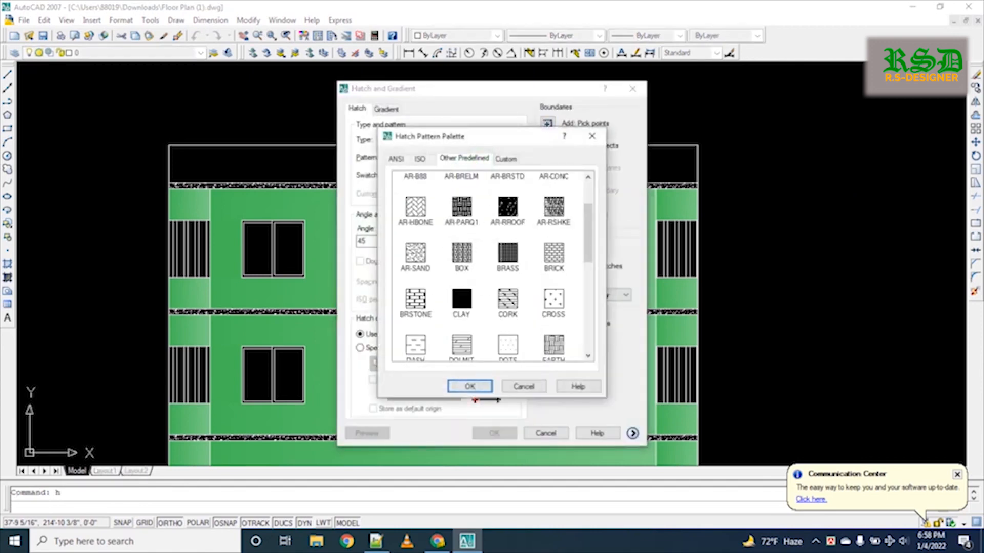
{"action": "left_click", "coordinate": [470, 387]}
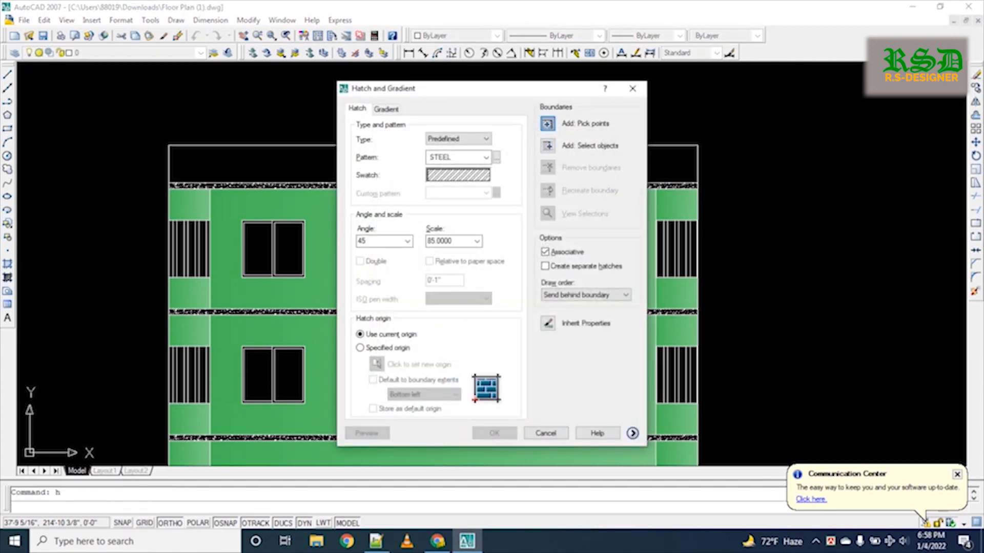
{"action": "left_click", "coordinate": [547, 123]}
{"action": "left_click", "coordinate": [517, 157]}
{"action": "key", "text": "Return"}
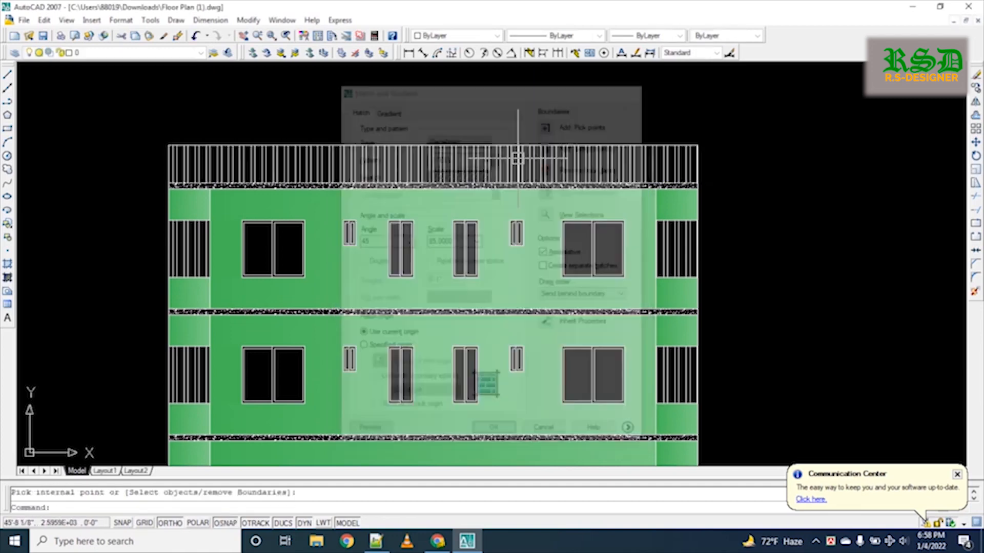
Draw two vertical construction lines through the inner corners of the columns flanking the stairwell bay in the floor plan
{"action": "scroll", "coordinate": [394, 201], "scroll_direction": "down", "scroll_amount": 4}
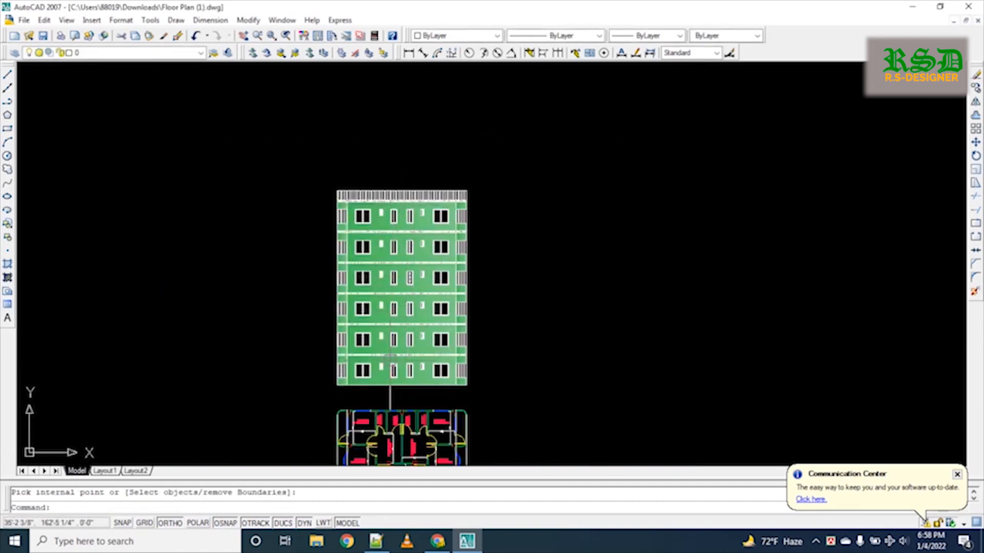
{"action": "middle_click_drag", "start_coordinate": [395, 384], "coordinate": [388, 243]}
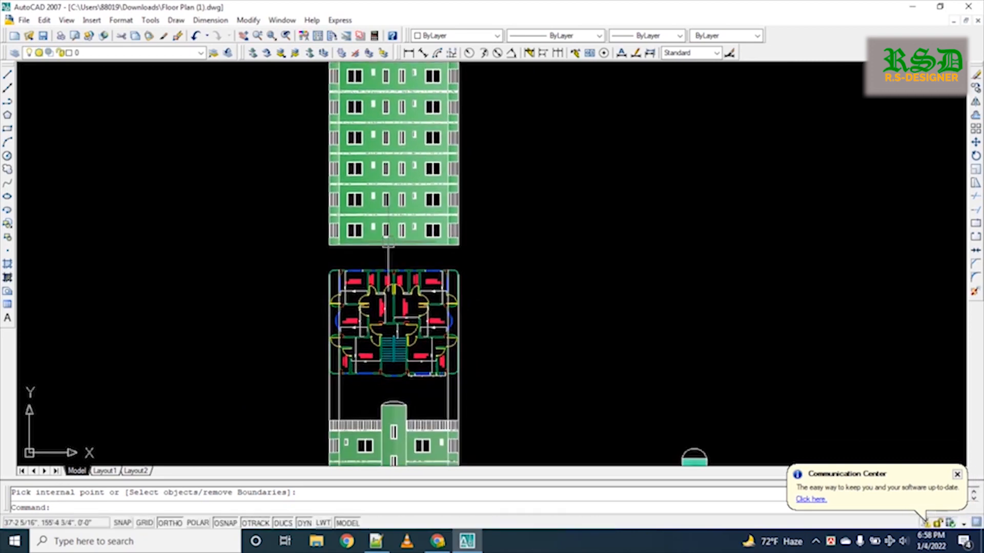
{"action": "scroll", "coordinate": [388, 249], "scroll_direction": "up", "scroll_amount": 2}
{"action": "mouse_move", "coordinate": [387, 208]}
{"action": "middle_mouse_down"}
{"action": "mouse_move", "coordinate": [391, 412]}
{"action": "mouse_move", "coordinate": [391, 380]}
{"action": "middle_mouse_up"}
{"action": "scroll", "coordinate": [414, 191], "scroll_direction": "down", "scroll_amount": 3}
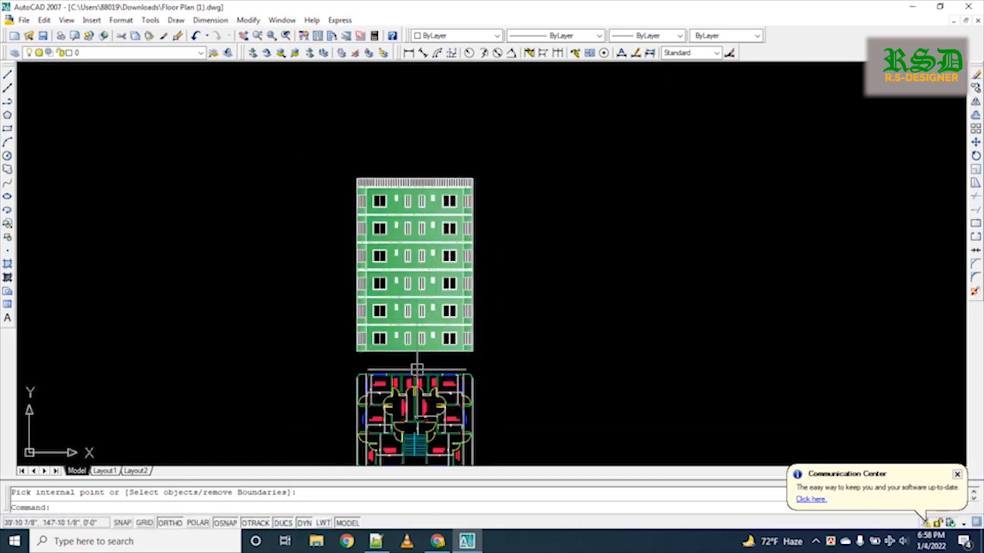
{"action": "middle_click_drag", "start_coordinate": [410, 463], "coordinate": [422, 349]}
{"action": "scroll", "coordinate": [433, 377], "scroll_direction": "up", "scroll_amount": 3}
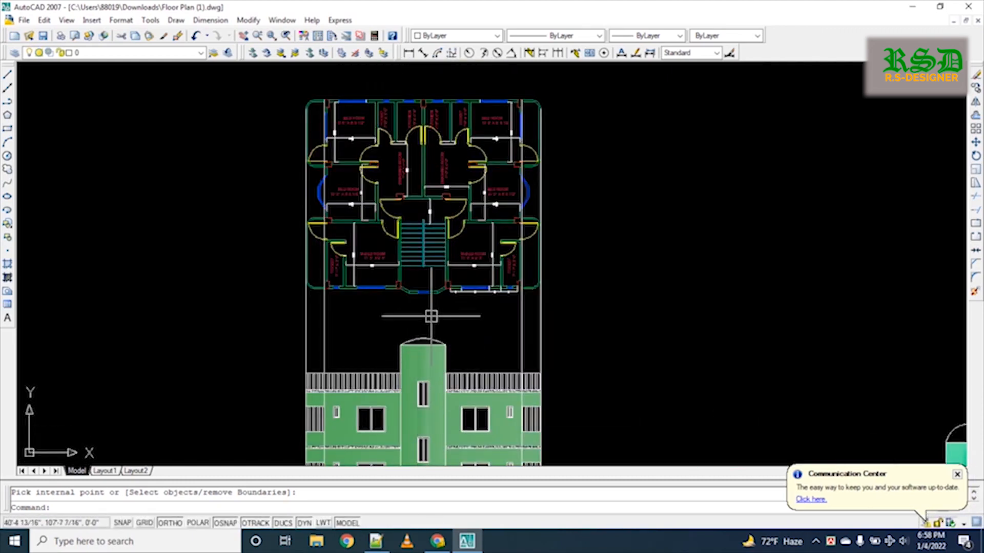
{"action": "type", "text": "xl"}
{"action": "key", "text": "Return"}
{"action": "type", "text": "v"}
{"action": "key", "text": "Return"}
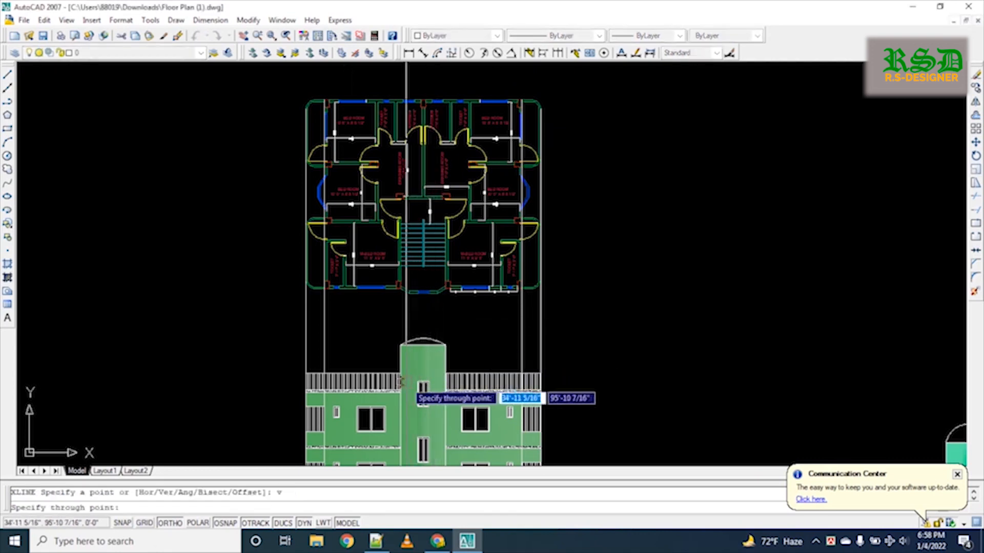
{"action": "middle_click_drag", "start_coordinate": [406, 378], "coordinate": [411, 291]}
{"action": "scroll", "coordinate": [397, 205], "scroll_direction": "up", "scroll_amount": 4}
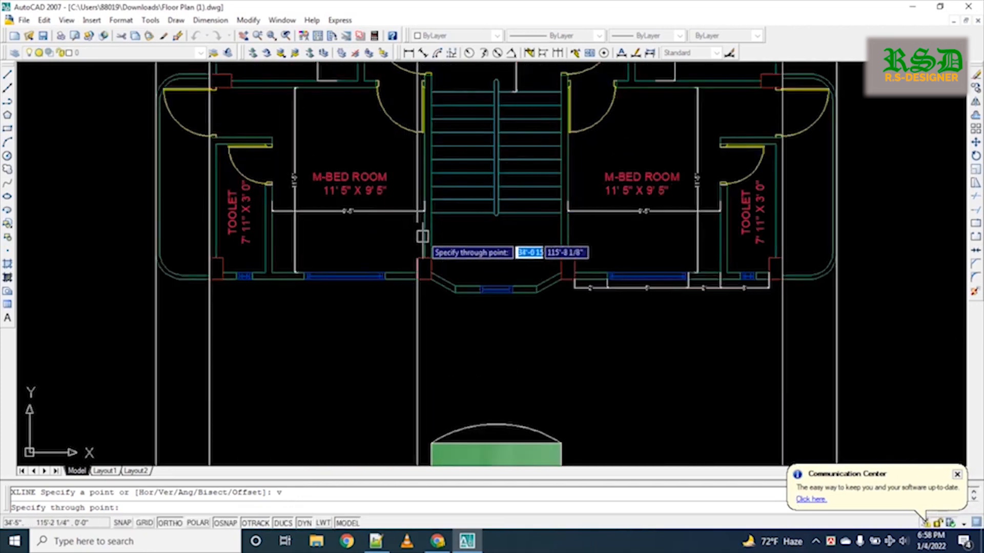
{"action": "left_click", "coordinate": [431, 257]}
{"action": "left_click", "coordinate": [561, 258]}
{"action": "scroll", "coordinate": [563, 340], "scroll_direction": "down", "scroll_amount": 6}
{"action": "middle_click_drag", "start_coordinate": [551, 171], "coordinate": [568, 462]}
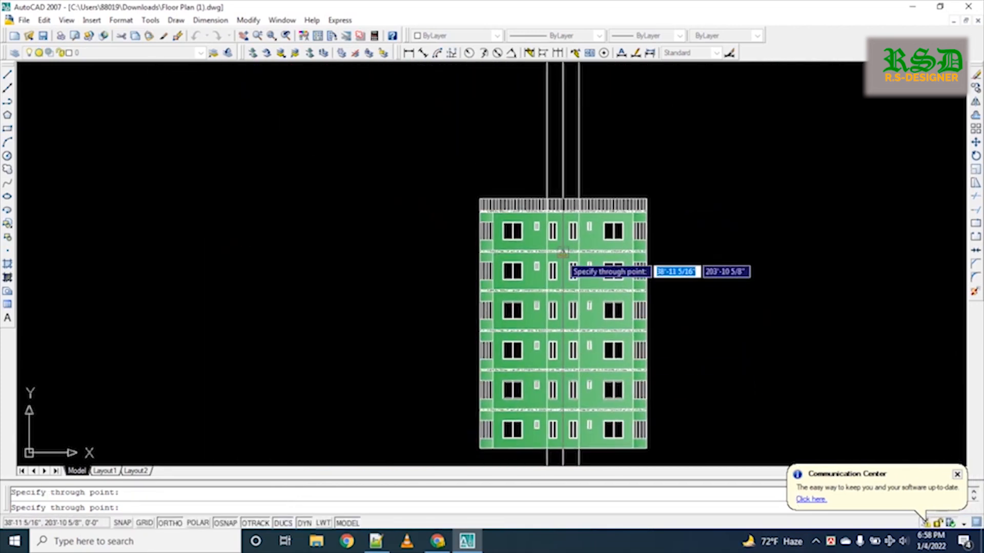
{"action": "scroll", "coordinate": [561, 256], "scroll_direction": "up", "scroll_amount": 4}
{"action": "key", "text": "Escape"}
Offset the parapet's top line 60 inches upward for the top of the stair tower
{"action": "middle_click_drag", "start_coordinate": [559, 181], "coordinate": [561, 288]}
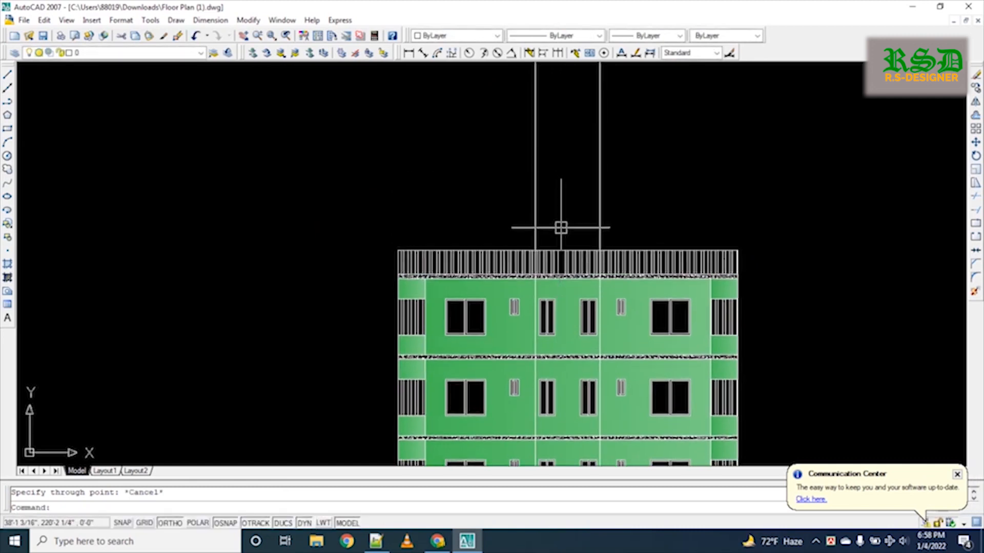
{"action": "type", "text": "o"}
{"action": "key", "text": "Return"}
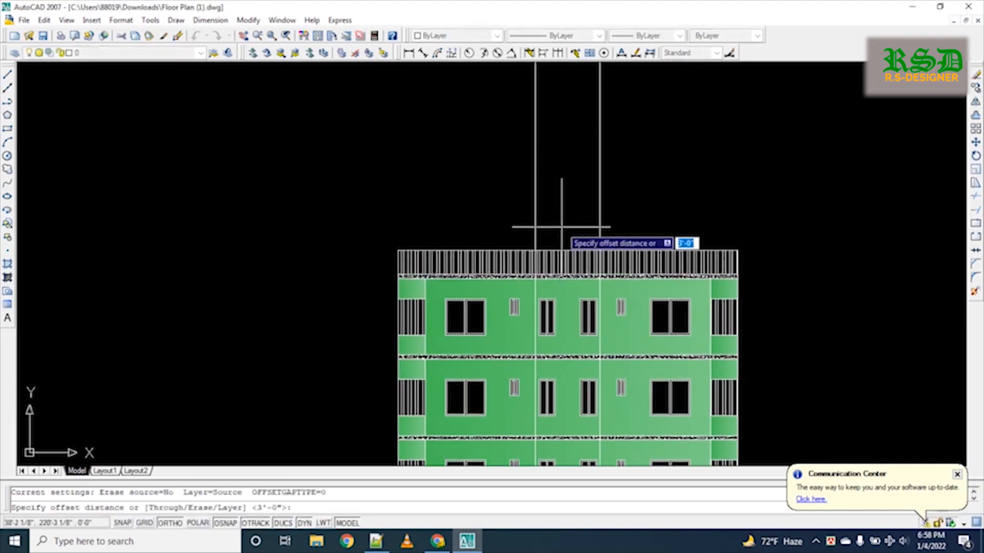
{"action": "type", "text": "60"}
{"action": "key", "text": "Return"}
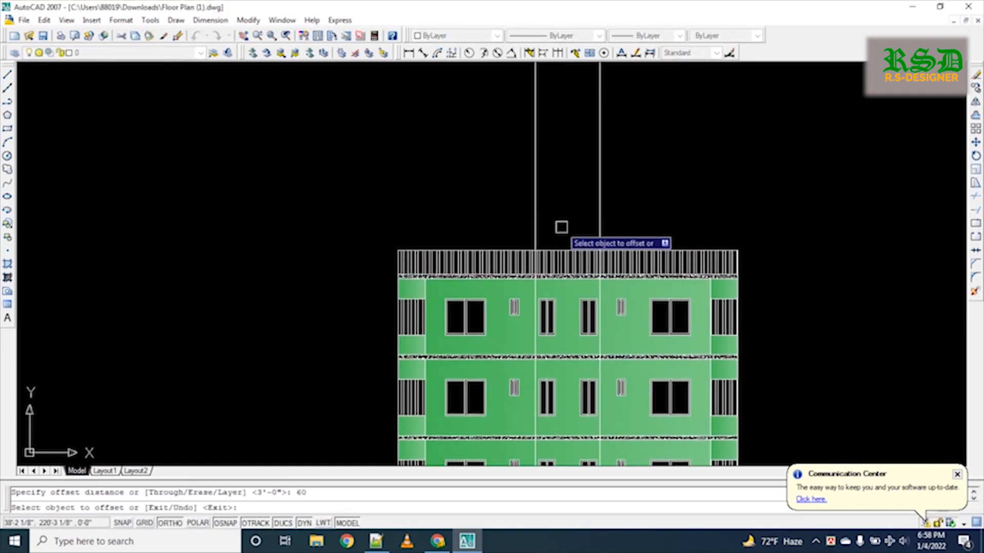
{"action": "left_click", "coordinate": [569, 249]}
{"action": "left_click", "coordinate": [571, 223]}
{"action": "key", "text": "Escape"}
Trim the offset line outside the two construction lines and their ends above it, forming the stair tower outline
{"action": "type", "text": "tr"}
{"action": "key", "text": "Return"}
{"action": "key", "text": "Return"}
{"action": "left_click", "coordinate": [505, 209]}
{"action": "left_click", "coordinate": [624, 209]}
{"action": "left_click", "coordinate": [629, 139]}
{"action": "left_click", "coordinate": [461, 159]}
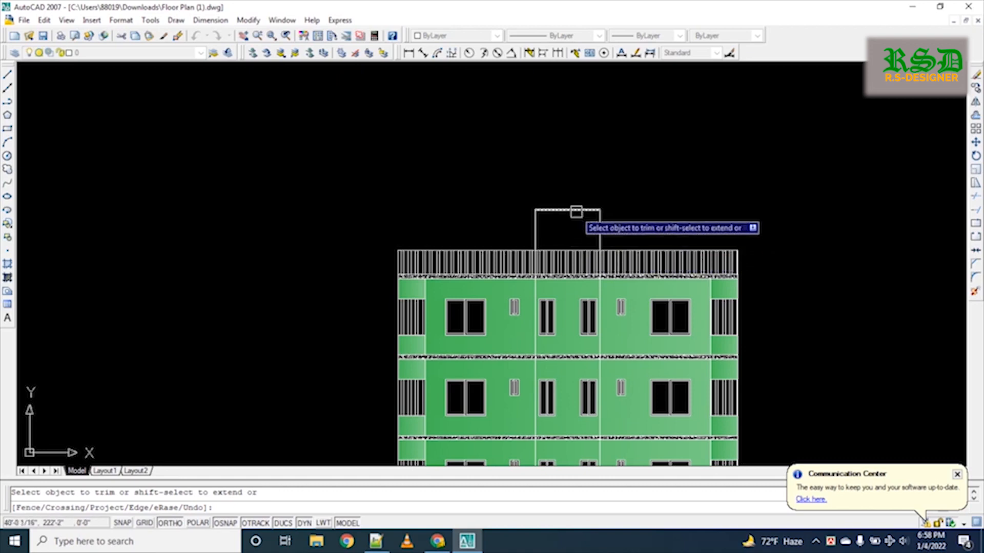
{"action": "key", "text": "Escape"}
Apply the one-color green gradient to the stair tower outline above the parapet
{"action": "type", "text": "gd"}
{"action": "key", "text": "Return"}
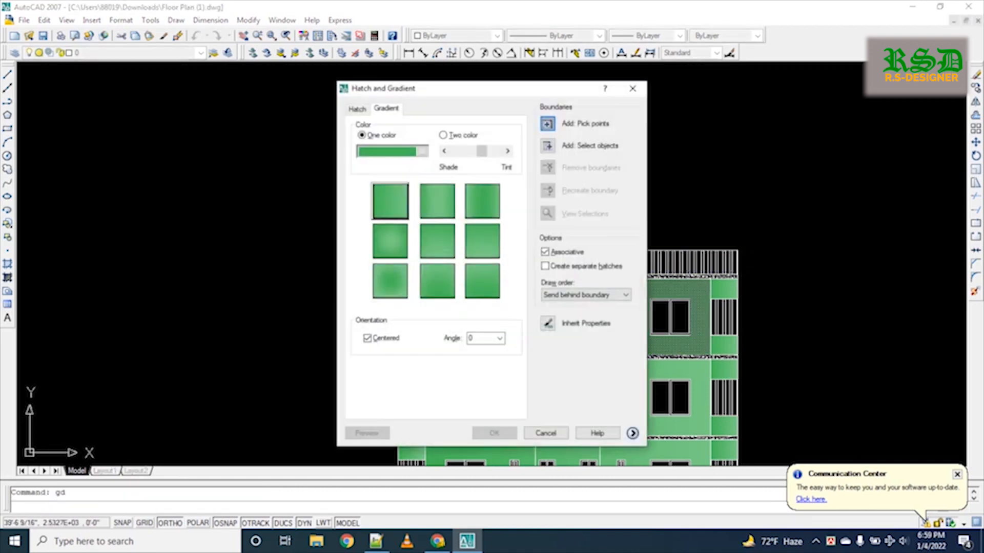
{"action": "left_click", "coordinate": [547, 123]}
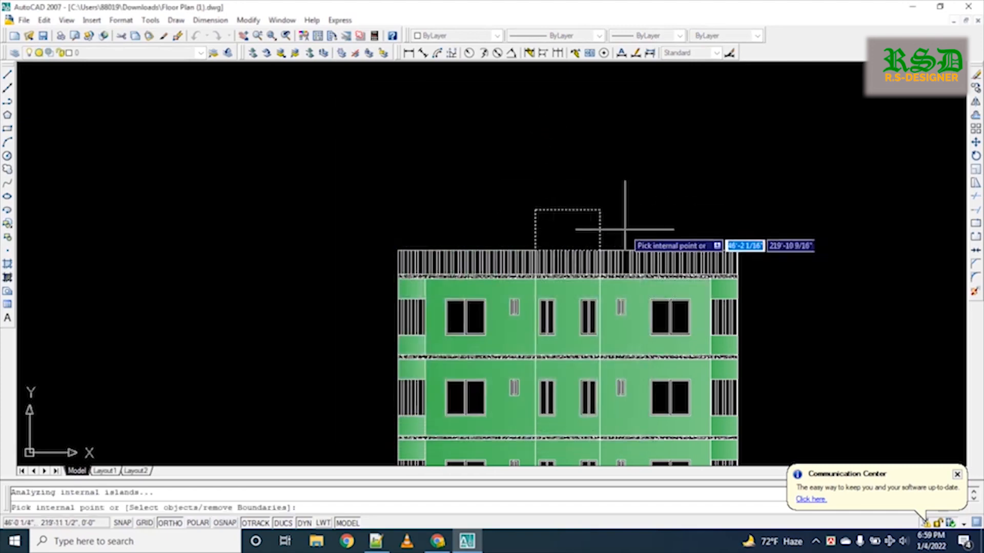
{"action": "key", "text": "Return"}
{"action": "scroll", "coordinate": [575, 220], "scroll_direction": "down", "scroll_amount": 3}
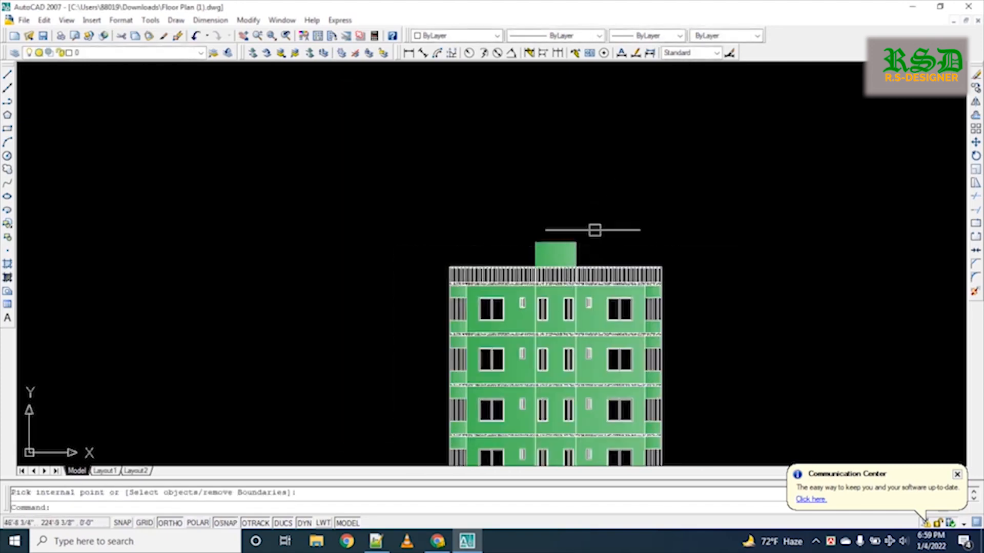
Delete the parapet's railing hatch and the stair tower's green gradient
{"action": "scroll", "coordinate": [586, 227], "scroll_direction": "up", "scroll_amount": 5}
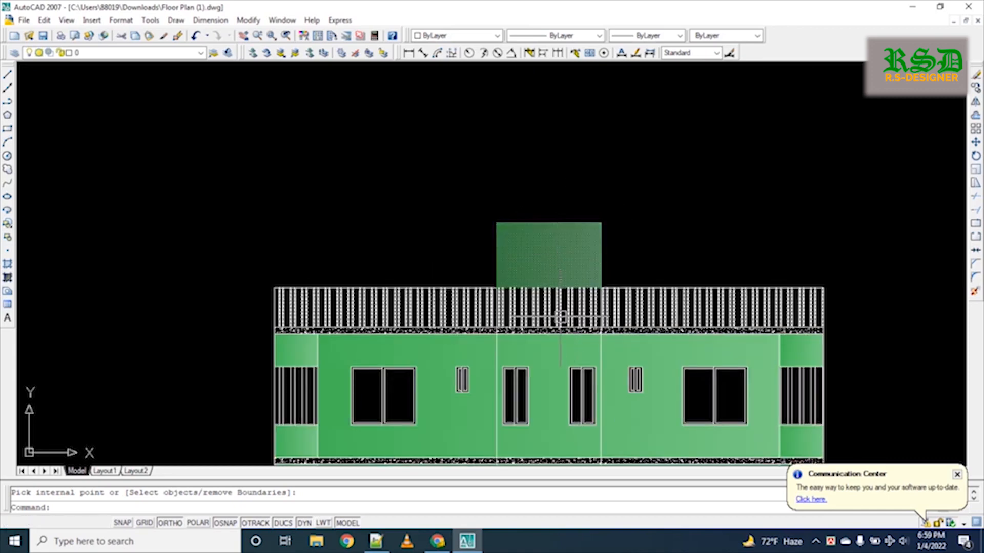
{"action": "scroll", "coordinate": [541, 310], "scroll_direction": "up", "scroll_amount": 4}
{"action": "left_click", "coordinate": [533, 311]}
{"action": "key", "text": "Delete"}
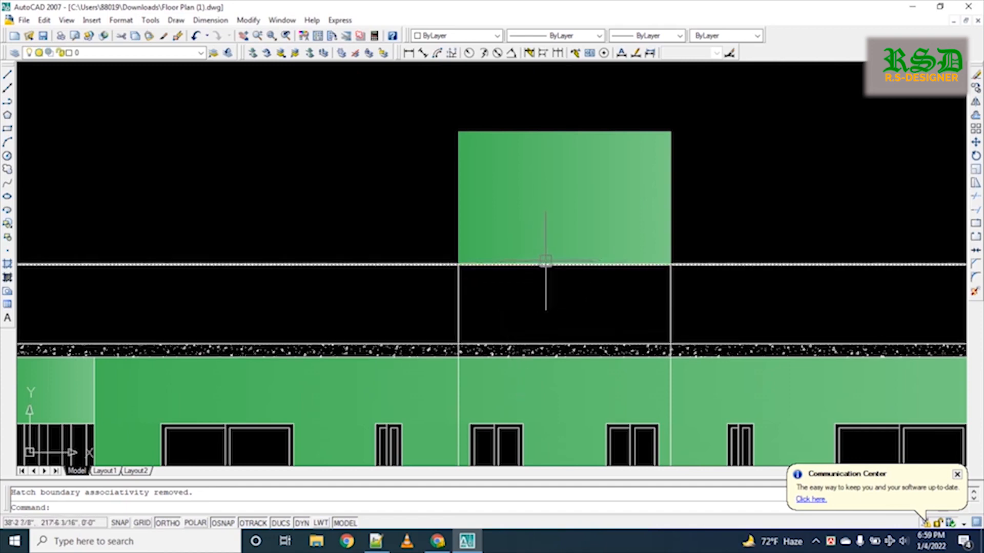
{"action": "left_click", "coordinate": [546, 222]}
{"action": "left_click", "coordinate": [508, 201]}
{"action": "left_click", "coordinate": [565, 206]}
{"action": "key", "text": "Delete"}
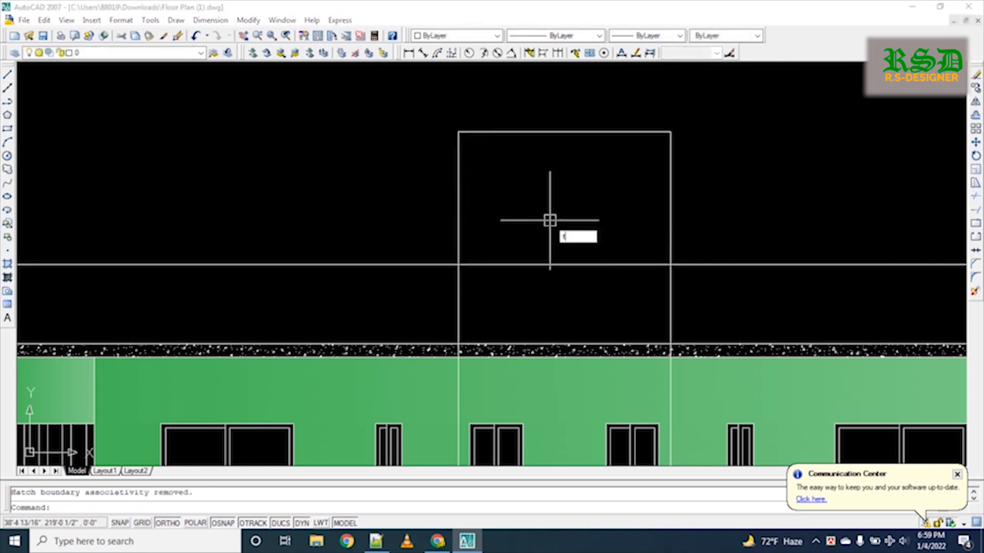
Trim away the parapet's top line between the two sides of the stair tower
{"action": "type", "text": "tr"}
{"action": "key", "text": "Return"}
{"action": "key", "text": "Return"}
{"action": "left_click", "coordinate": [548, 264]}
{"action": "key", "text": "Escape"}
Apply the one-color green gradient to the full-height stair tower, down to the roof slab band
{"action": "type", "text": "gd"}
{"action": "key", "text": "Return"}
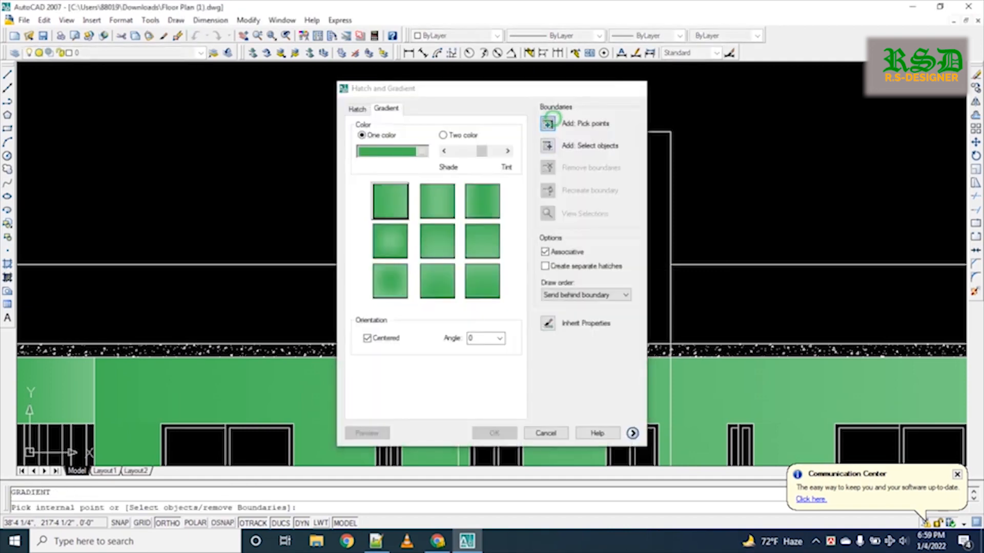
{"action": "left_click", "coordinate": [549, 121]}
{"action": "left_click", "coordinate": [577, 262]}
{"action": "key", "text": "Return"}
{"action": "key", "text": "Return"}
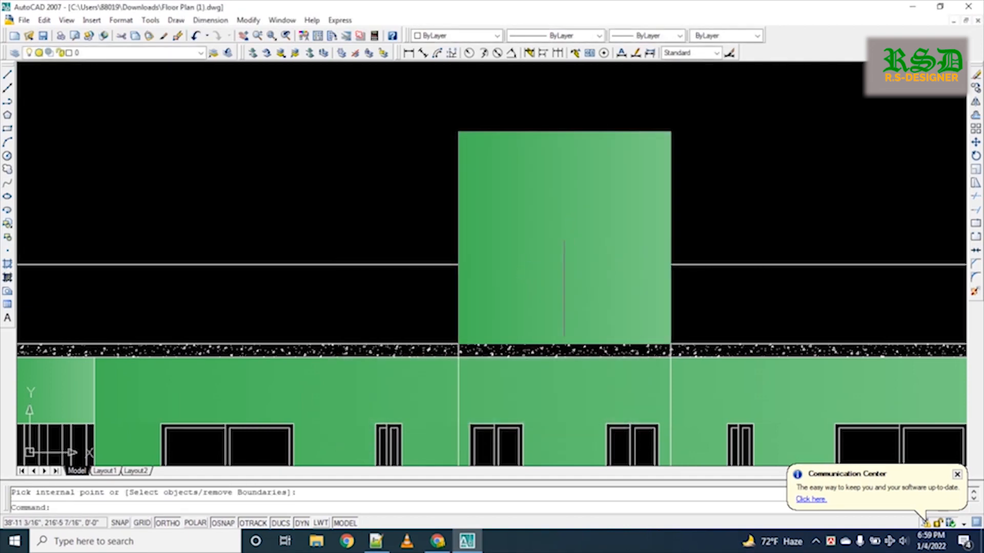
{"action": "scroll", "coordinate": [565, 277], "scroll_direction": "down", "scroll_amount": 5}
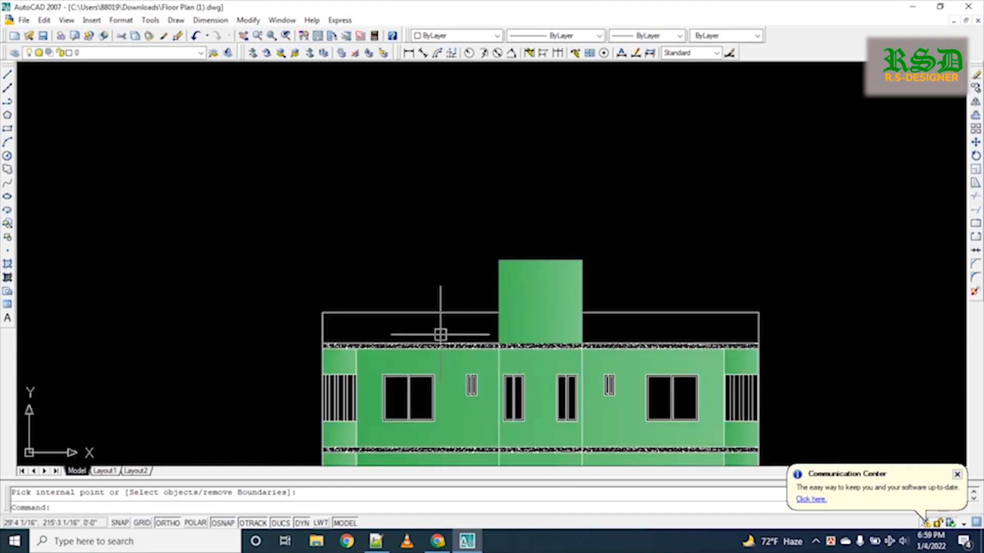
Hatch the parapet sections on both sides of the stair tower with the STEEL pattern at angle 45 and scale 85
{"action": "type", "text": "h"}
{"action": "key", "text": "Return"}
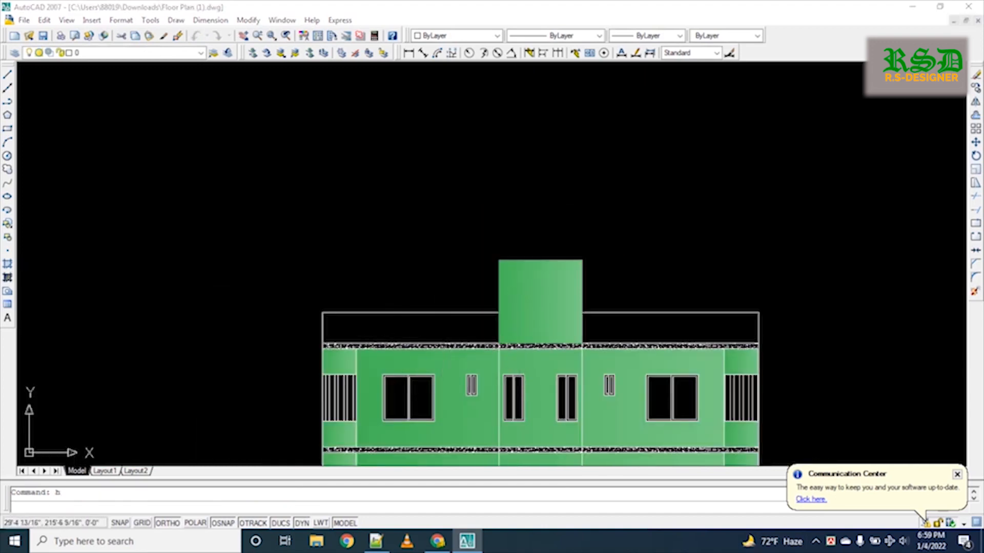
{"action": "left_click", "coordinate": [547, 126]}
{"action": "left_click", "coordinate": [644, 329]}
{"action": "left_click", "coordinate": [406, 328]}
{"action": "key", "text": "Return"}
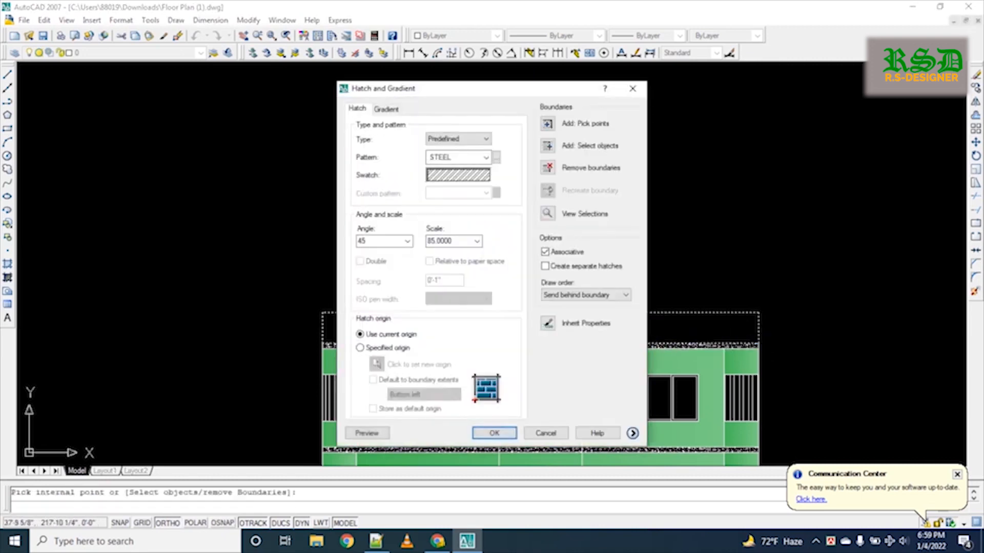
{"action": "key", "text": "Return"}
Delete the two vertical stair tower construction lines running down through the storeys to the floor plan
{"action": "scroll", "coordinate": [636, 269], "scroll_direction": "down", "scroll_amount": 4}
{"action": "mouse_move", "coordinate": [646, 316]}
{"action": "middle_mouse_down"}
{"action": "mouse_move", "coordinate": [592, 198]}
{"action": "mouse_move", "coordinate": [583, 211]}
{"action": "middle_mouse_up"}
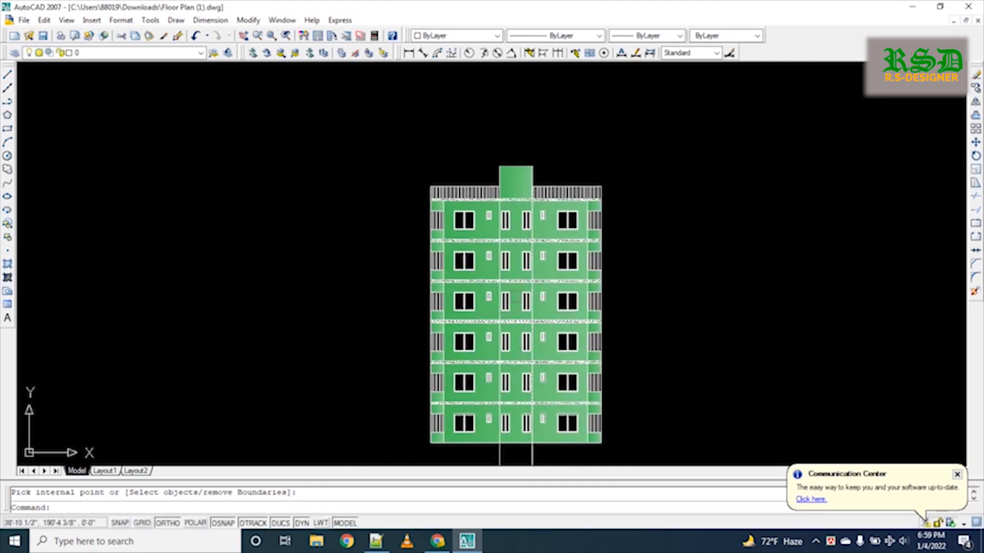
{"action": "scroll", "coordinate": [521, 325], "scroll_direction": "down", "scroll_amount": 2}
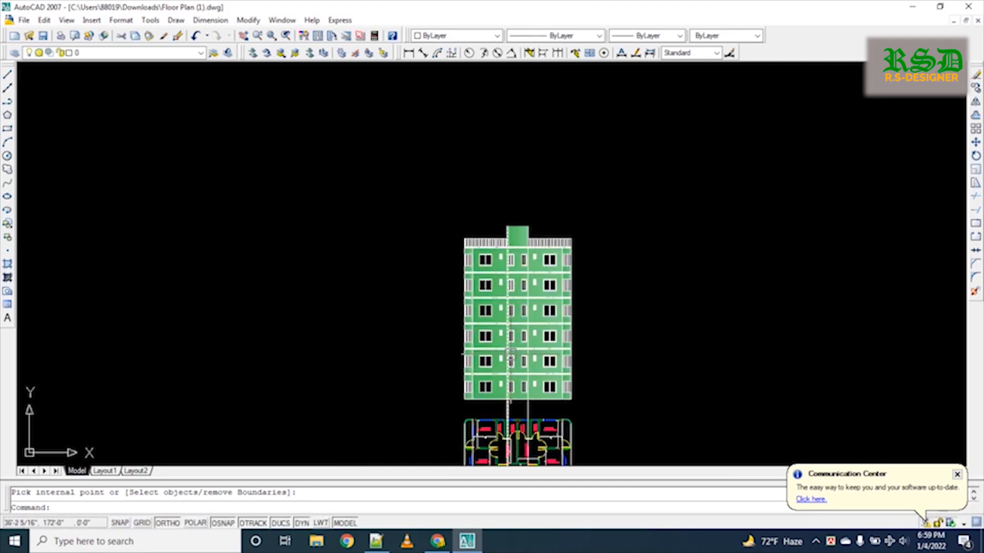
{"action": "scroll", "coordinate": [511, 353], "scroll_direction": "down", "scroll_amount": 4}
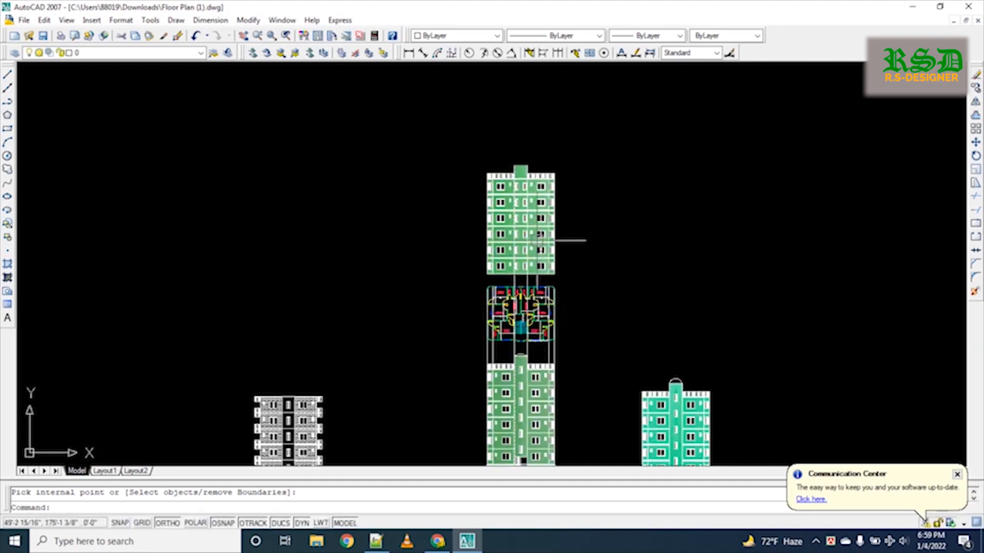
{"action": "scroll", "coordinate": [539, 237], "scroll_direction": "up", "scroll_amount": 8}
{"action": "left_click", "coordinate": [483, 301]}
{"action": "left_click", "coordinate": [415, 321]}
{"action": "key", "text": "Escape"}
{"action": "left_click", "coordinate": [598, 310]}
{"action": "left_click", "coordinate": [313, 361]}
{"action": "key", "text": "Delete"}
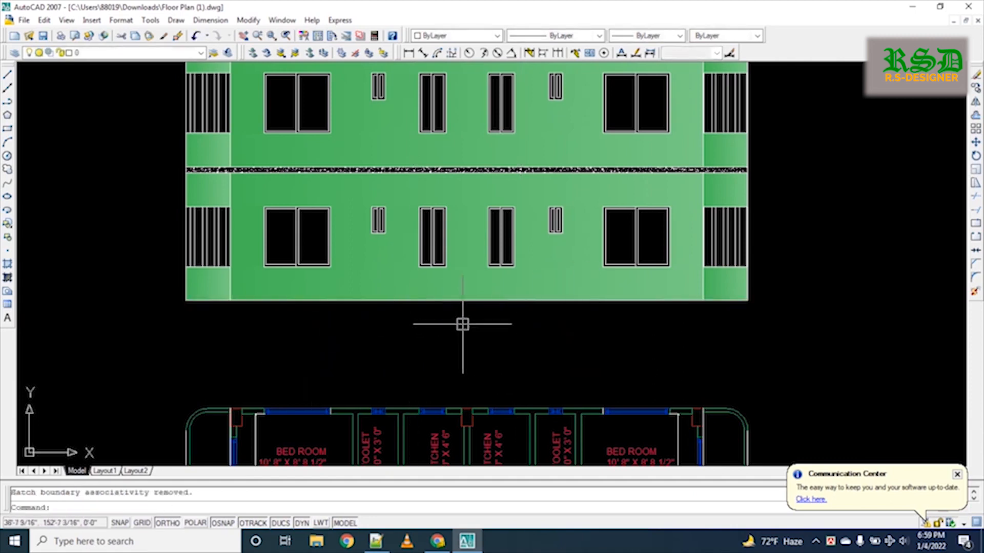
Offset the building's bottom line downward by 30 to form the lower edge of the base
{"action": "type", "text": "o"}
{"action": "key", "text": "Return"}
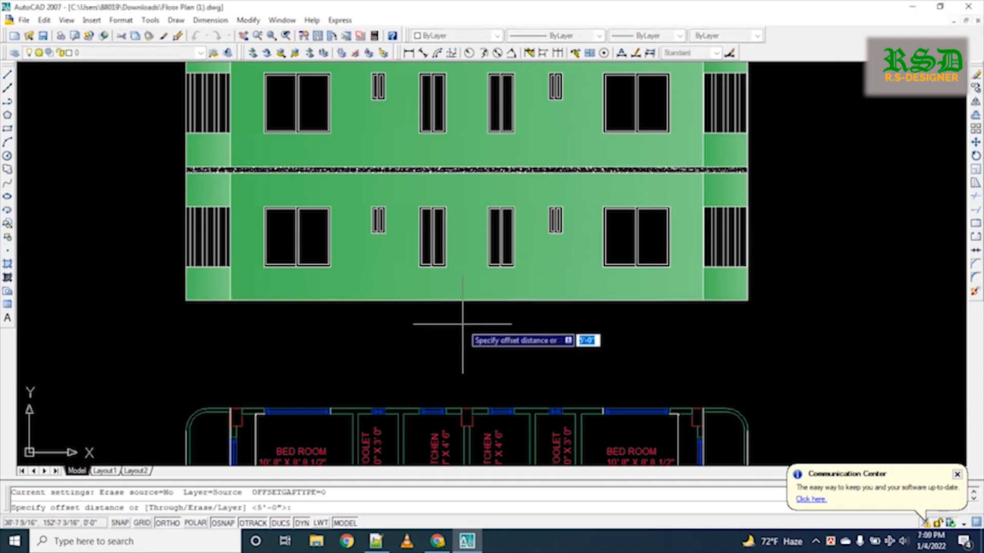
{"action": "type", "text": "30"}
{"action": "key", "text": "Return"}
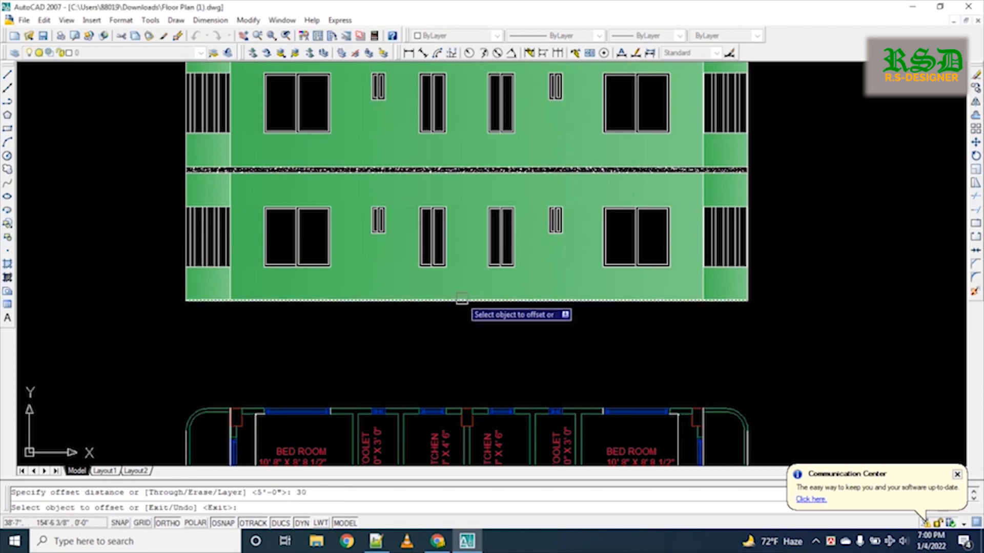
{"action": "left_click", "coordinate": [462, 334]}
{"action": "key", "text": "Escape"}
Draw vertical lines at both ends of the building, connecting its bottom edge to the offset base line
{"action": "type", "text": "l"}
{"action": "key", "text": "Return"}
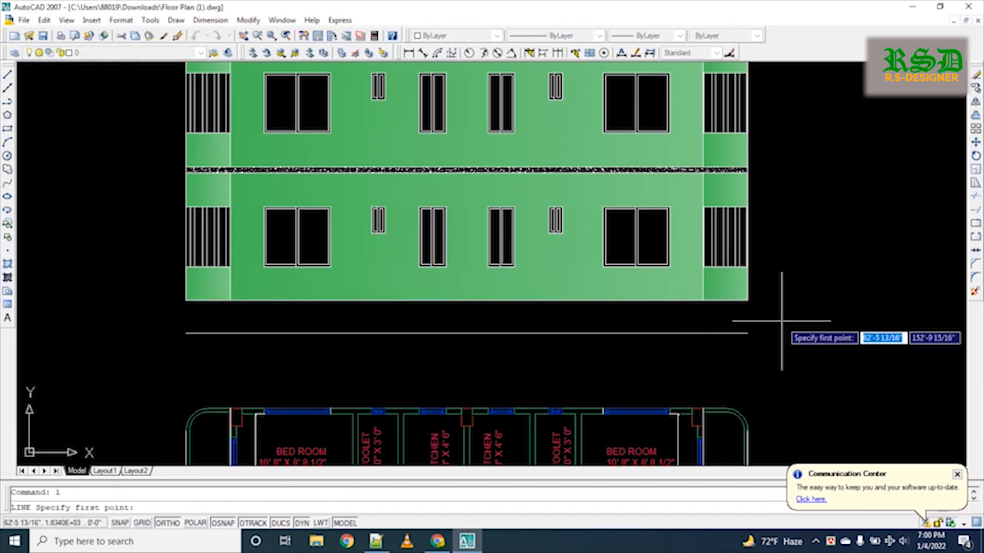
{"action": "left_click", "coordinate": [748, 301]}
{"action": "left_click", "coordinate": [752, 330]}
{"action": "key", "text": "Return"}
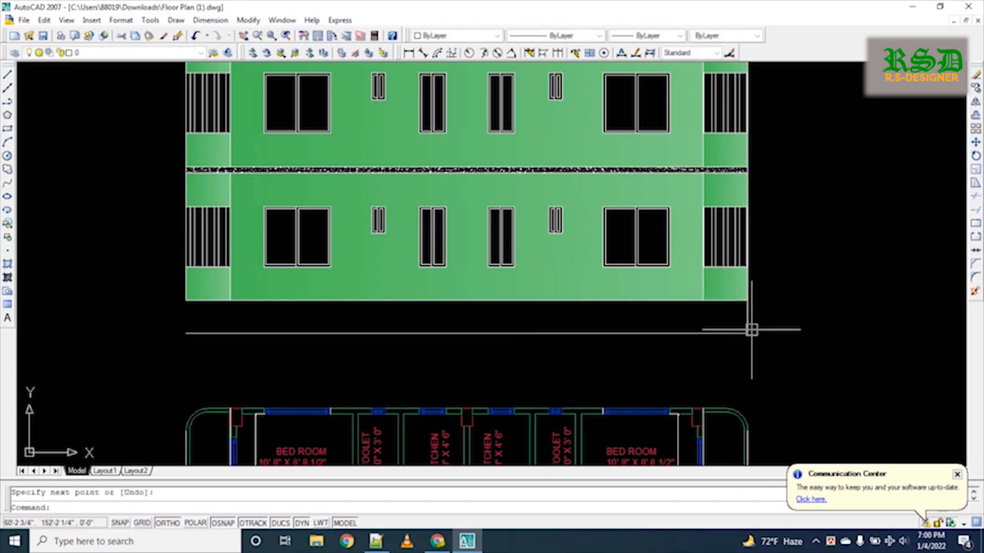
{"action": "key", "text": "Return"}
{"action": "left_click", "coordinate": [185, 334]}
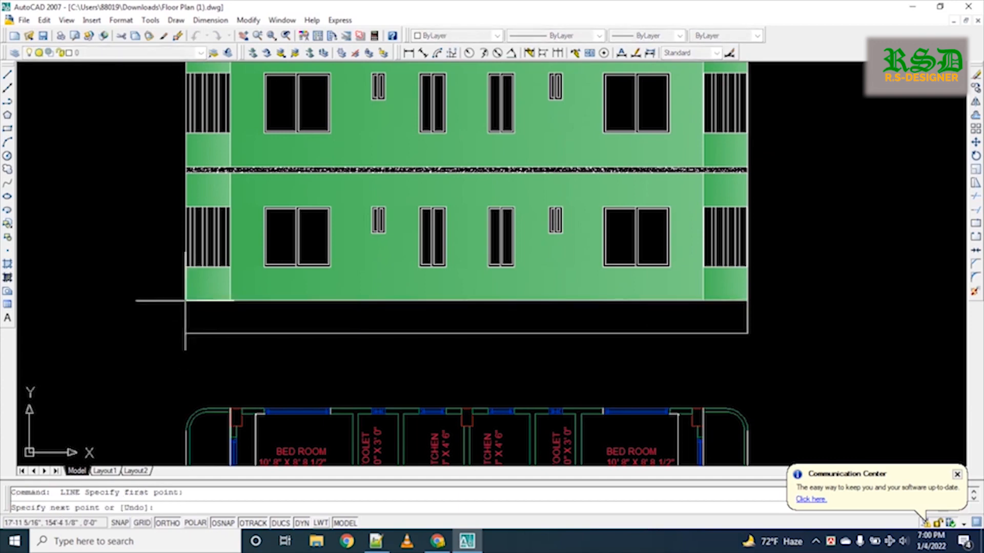
{"action": "left_click", "coordinate": [185, 333]}
{"action": "key", "text": "Return"}
Stretch both ends of the lower base line outward beyond the building's side walls
{"action": "left_click", "coordinate": [223, 333]}
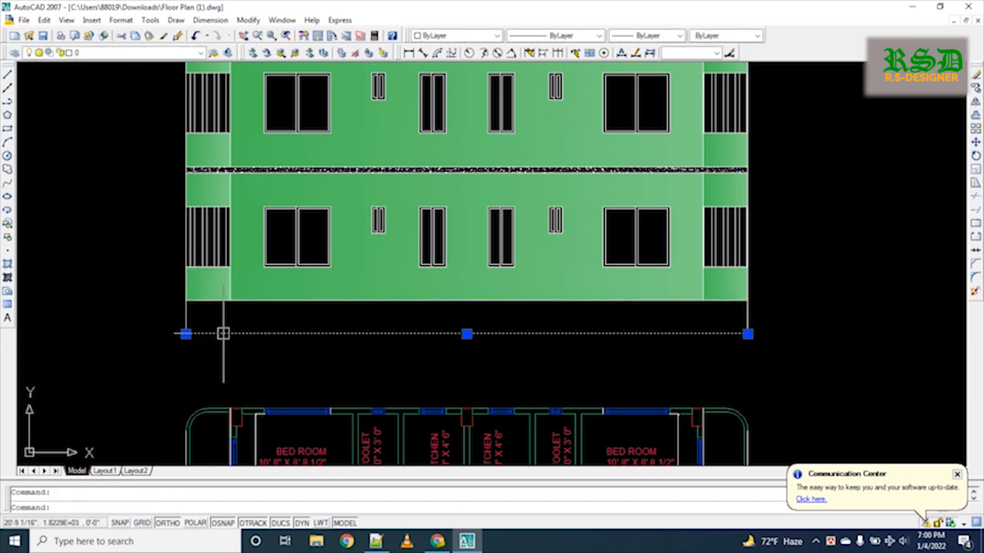
{"action": "left_click", "coordinate": [186, 334]}
{"action": "left_click", "coordinate": [170, 334]}
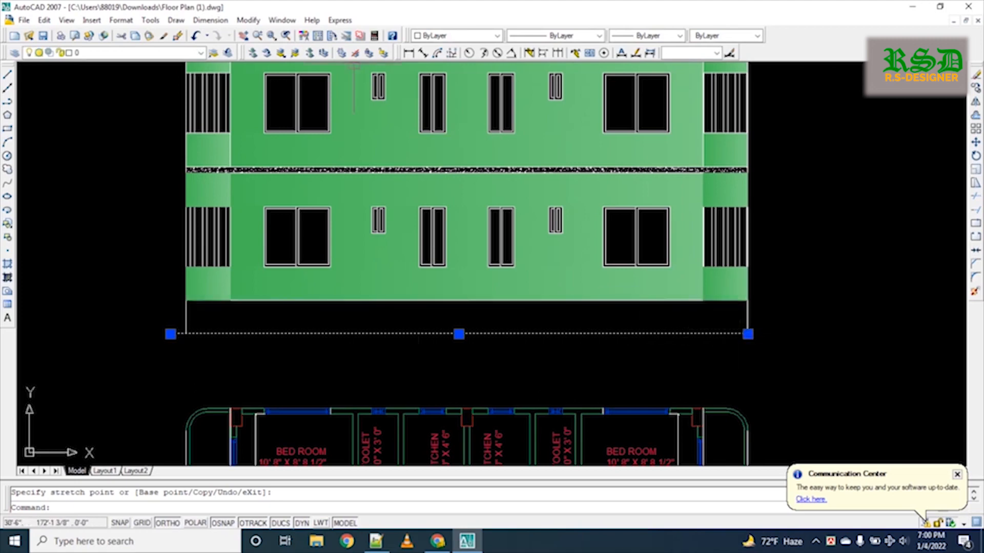
{"action": "left_click", "coordinate": [749, 334]}
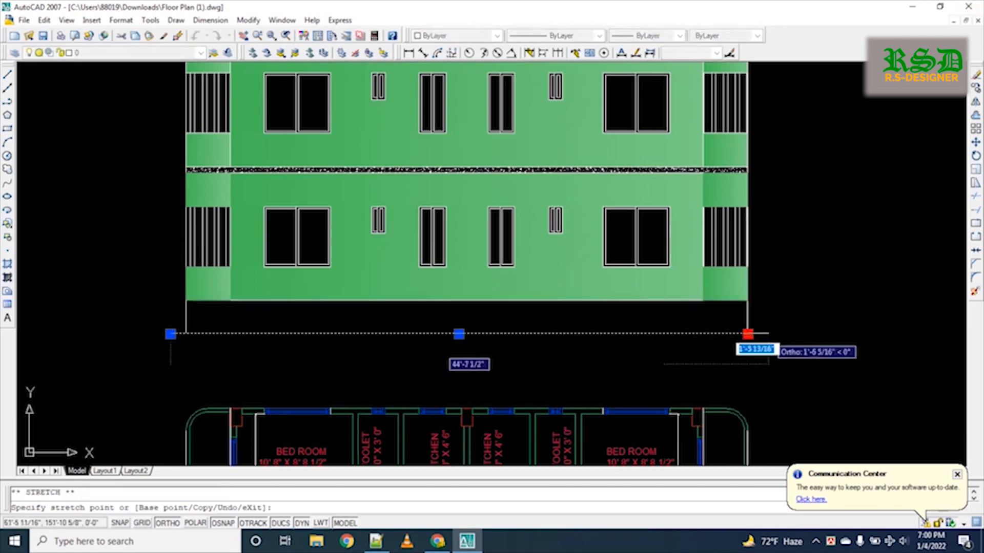
{"action": "key", "text": "Escape"}
{"action": "key", "text": "Escape"}
Slant the two short end lines of the base by moving their lower endpoints outward to the ends of the base line
{"action": "left_click", "coordinate": [748, 321]}
{"action": "scroll", "coordinate": [751, 333], "scroll_direction": "up", "scroll_amount": 3}
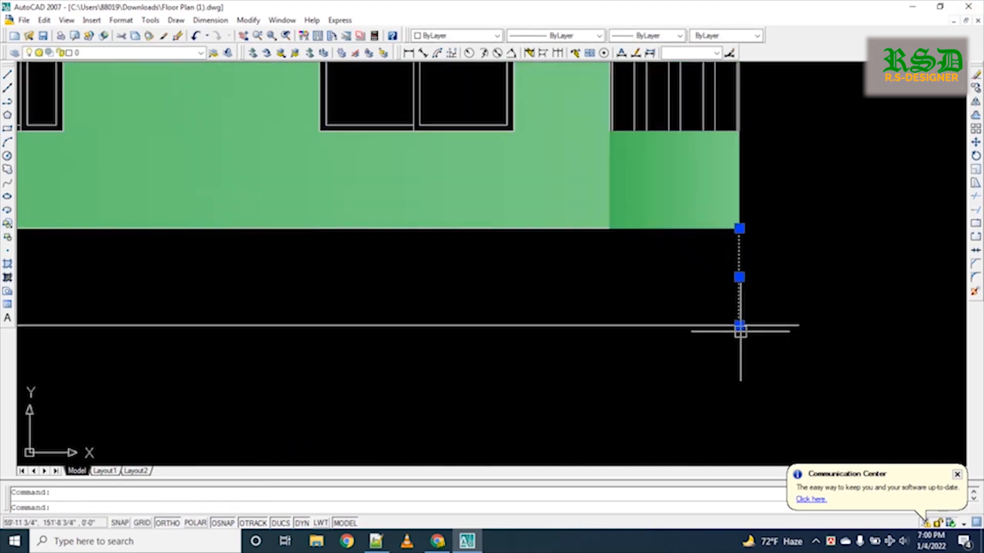
{"action": "left_click", "coordinate": [739, 325]}
{"action": "left_click", "coordinate": [800, 330]}
{"action": "key", "text": "space"}
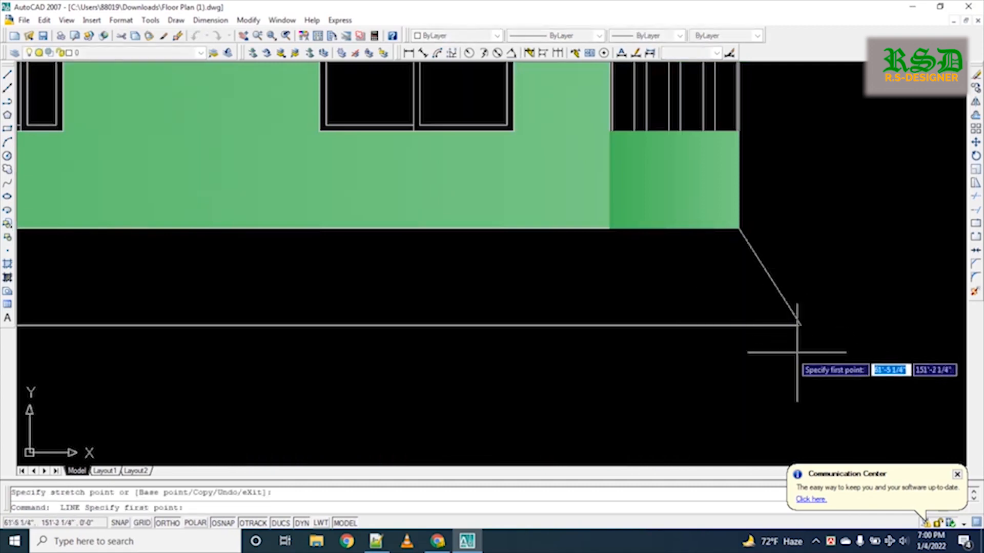
{"action": "key", "text": "Escape"}
{"action": "scroll", "coordinate": [776, 359], "scroll_direction": "down", "scroll_amount": 5}
{"action": "scroll", "coordinate": [521, 341], "scroll_direction": "up", "scroll_amount": 3}
{"action": "left_click", "coordinate": [520, 335]}
{"action": "left_click", "coordinate": [520, 359]}
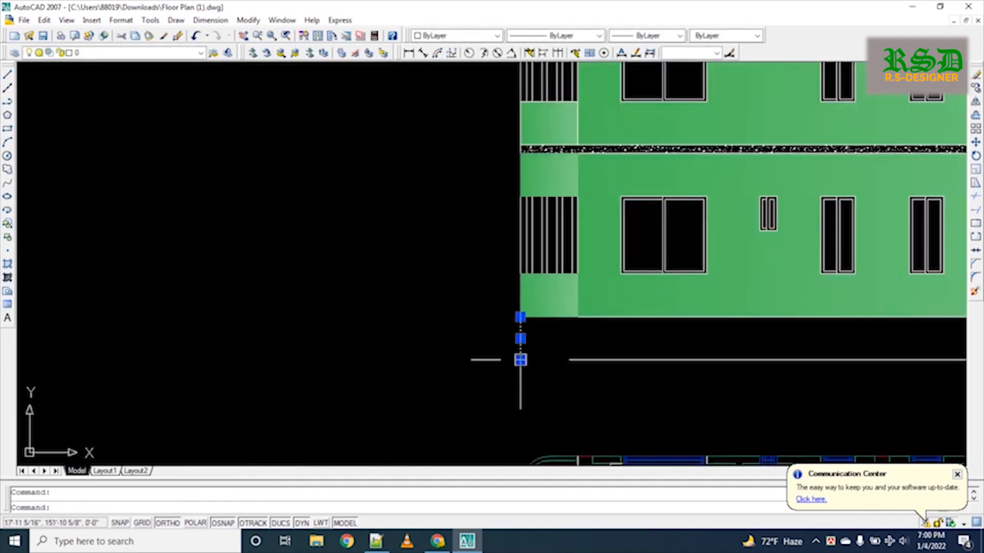
{"action": "left_click", "coordinate": [501, 358]}
{"action": "key", "text": "Escape"}
{"action": "scroll", "coordinate": [500, 358], "scroll_direction": "down", "scroll_amount": 5}
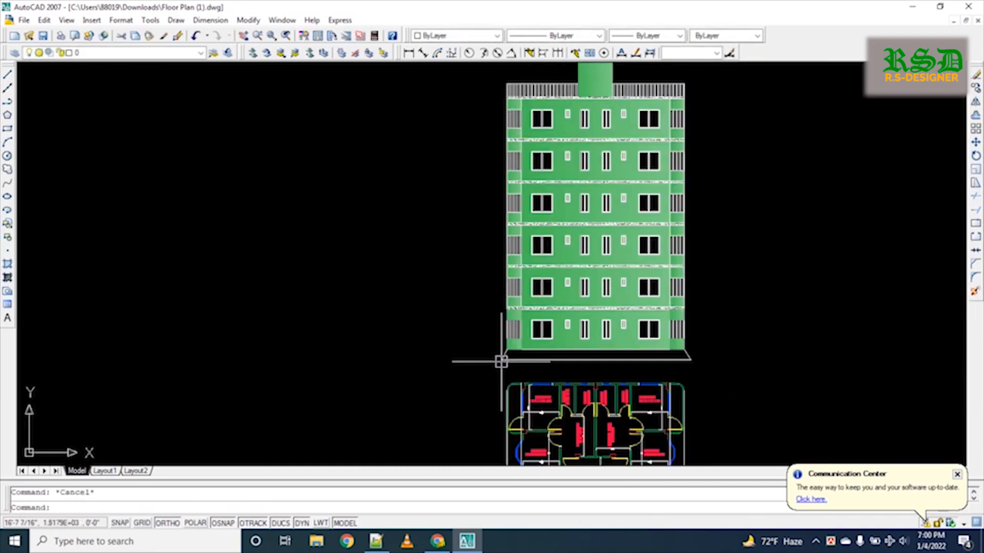
Try to hatch the base area with the AR-CONC pattern at angle 0 and scale 1
{"action": "scroll", "coordinate": [557, 335], "scroll_direction": "up", "scroll_amount": 6}
{"action": "type", "text": "h"}
{"action": "key", "text": "Return"}
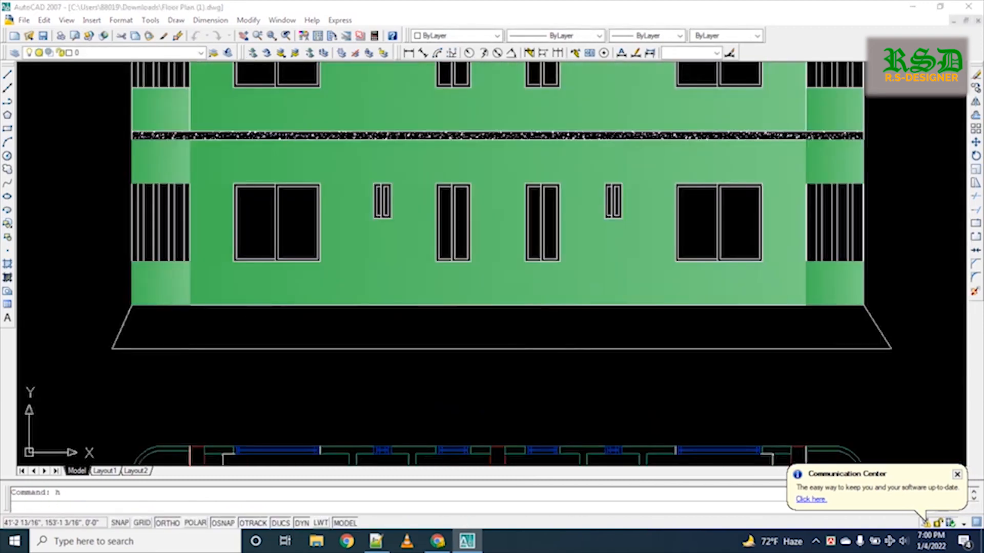
{"action": "left_click", "coordinate": [466, 175]}
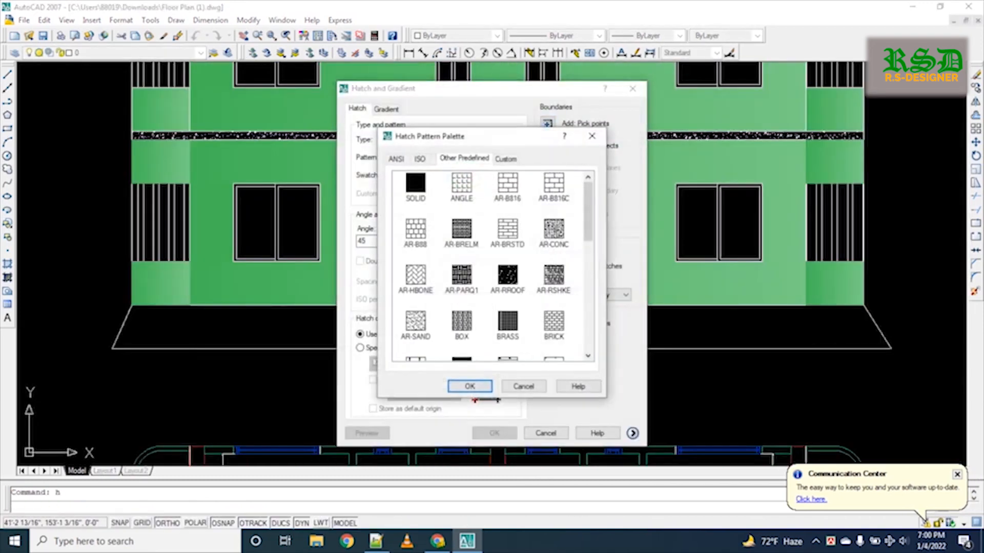
{"action": "double_click", "coordinate": [557, 225]}
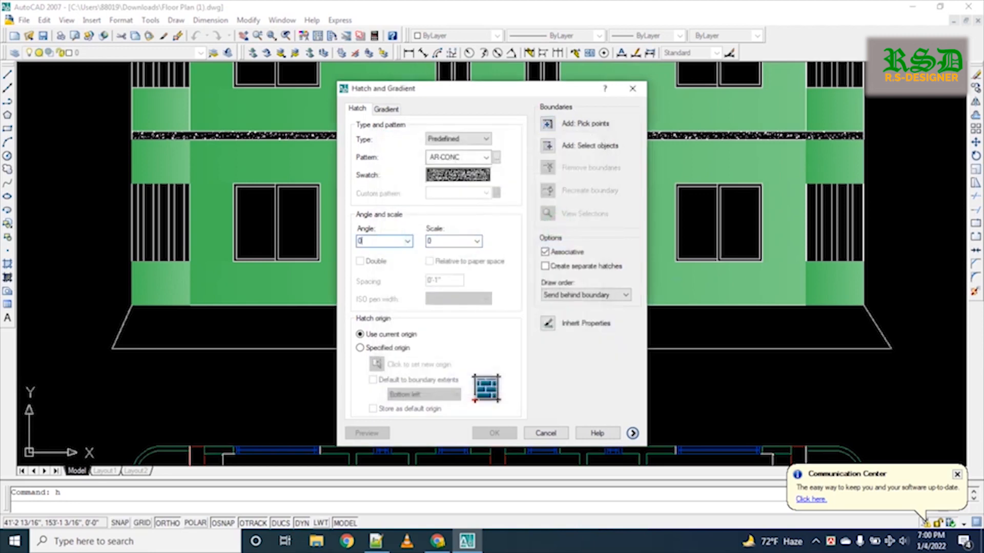
{"action": "left_click", "coordinate": [548, 123]}
{"action": "left_click", "coordinate": [508, 294]}
{"action": "type", "text": "1"}
{"action": "left_click", "coordinate": [547, 124]}
{"action": "left_click", "coordinate": [549, 310]}
{"action": "left_click", "coordinate": [551, 327]}
{"action": "left_click", "coordinate": [551, 324]}
{"action": "left_click", "coordinate": [551, 327]}
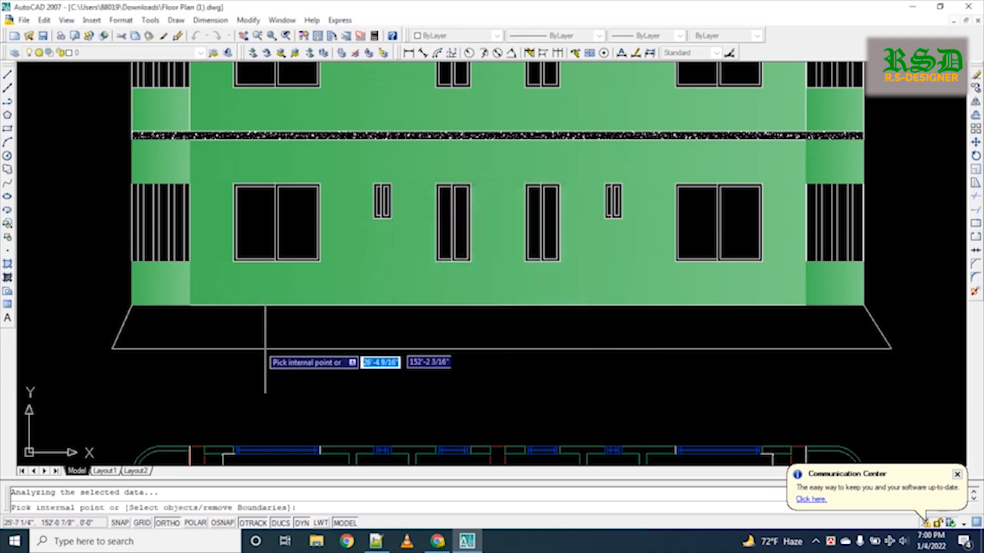
{"action": "key", "text": "Escape"}
{"action": "key", "text": "Escape"}
{"action": "key", "text": "Escape"}
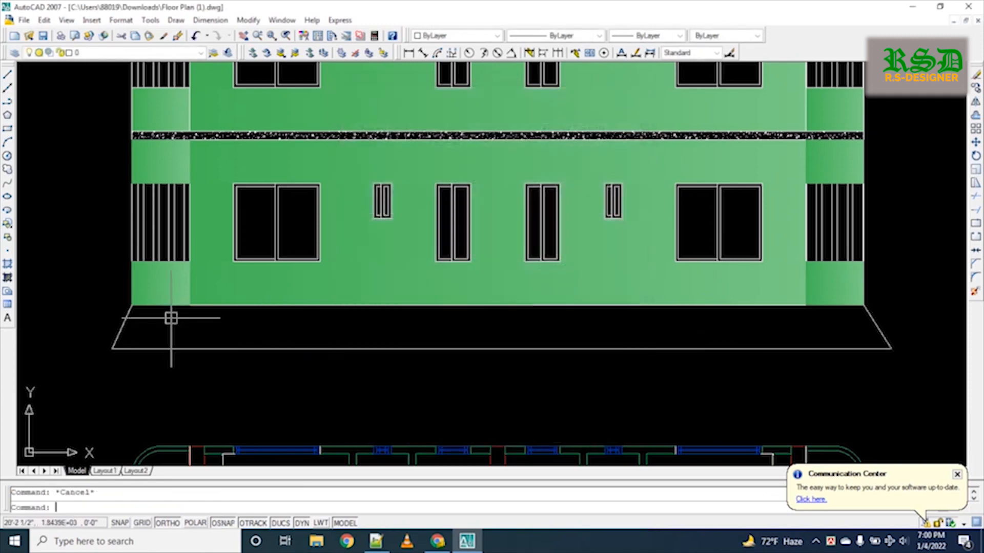
Try to create a polyline boundary from an internal point of the base area
{"action": "left_click", "coordinate": [121, 327]}
{"action": "scroll", "coordinate": [121, 327], "scroll_direction": "up", "scroll_amount": 2}
{"action": "key", "text": "Escape"}
{"action": "type", "text": "bo"}
{"action": "key", "text": "Return"}
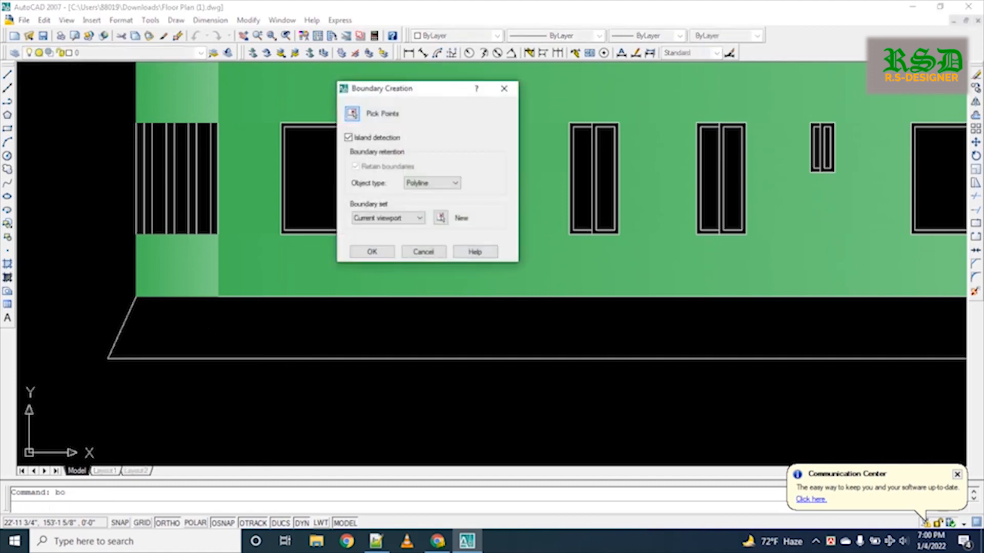
{"action": "left_click", "coordinate": [352, 113]}
{"action": "left_click", "coordinate": [450, 265]}
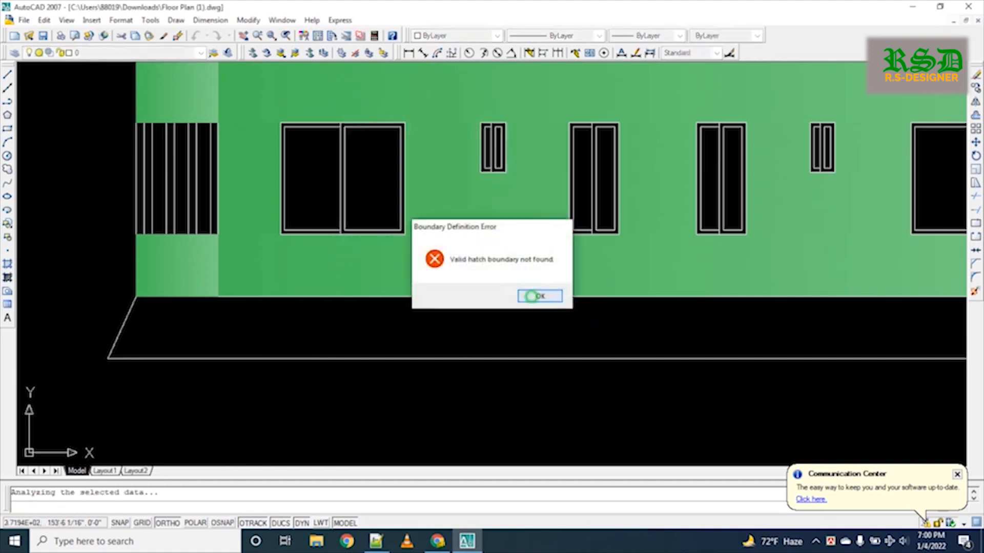
{"action": "left_click", "coordinate": [532, 296]}
{"action": "scroll", "coordinate": [453, 351], "scroll_direction": "down", "scroll_amount": 3}
{"action": "left_click", "coordinate": [542, 352]}
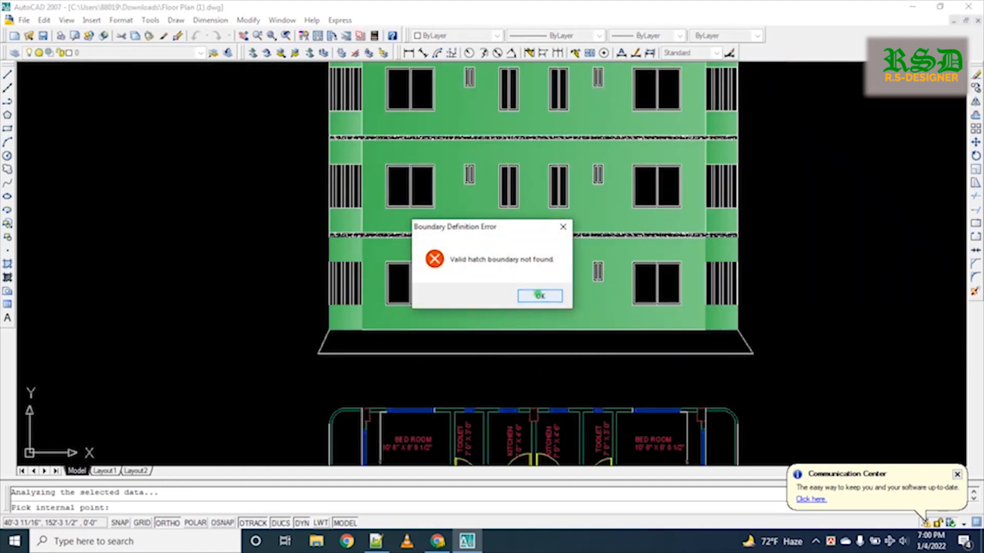
{"action": "left_click", "coordinate": [539, 295]}
{"action": "key", "text": "Escape"}
Trace the trapezoidal base outline with a polyline through its four corners, back to the starting corner under the building
{"action": "scroll", "coordinate": [725, 333], "scroll_direction": "up", "scroll_amount": 5}
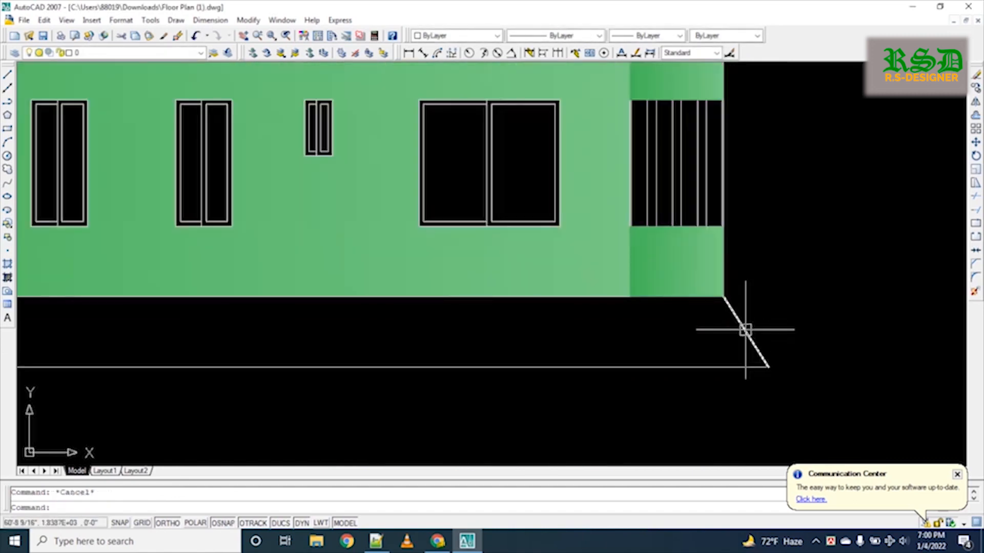
{"action": "type", "text": "pl"}
{"action": "key", "text": "Return"}
{"action": "left_click", "coordinate": [724, 297]}
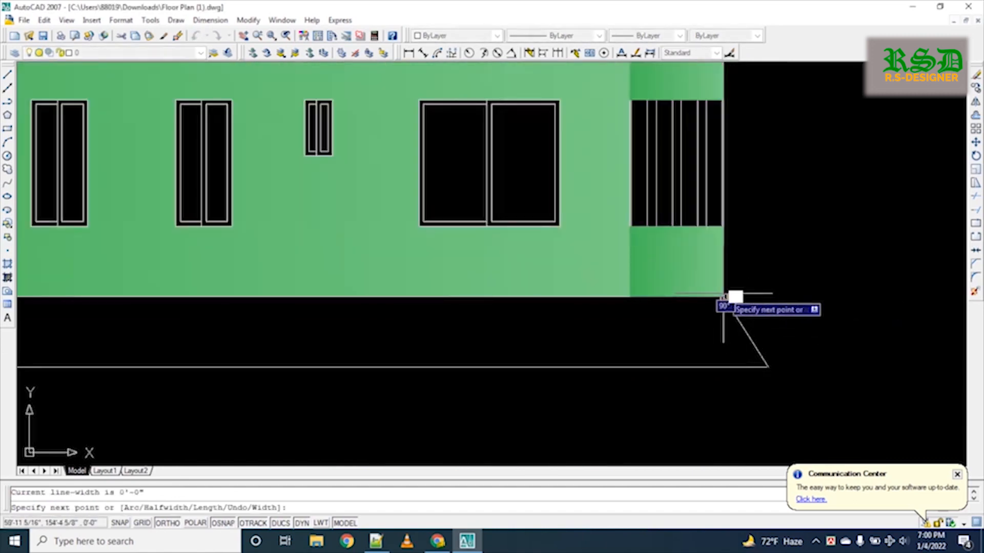
{"action": "left_click", "coordinate": [767, 365]}
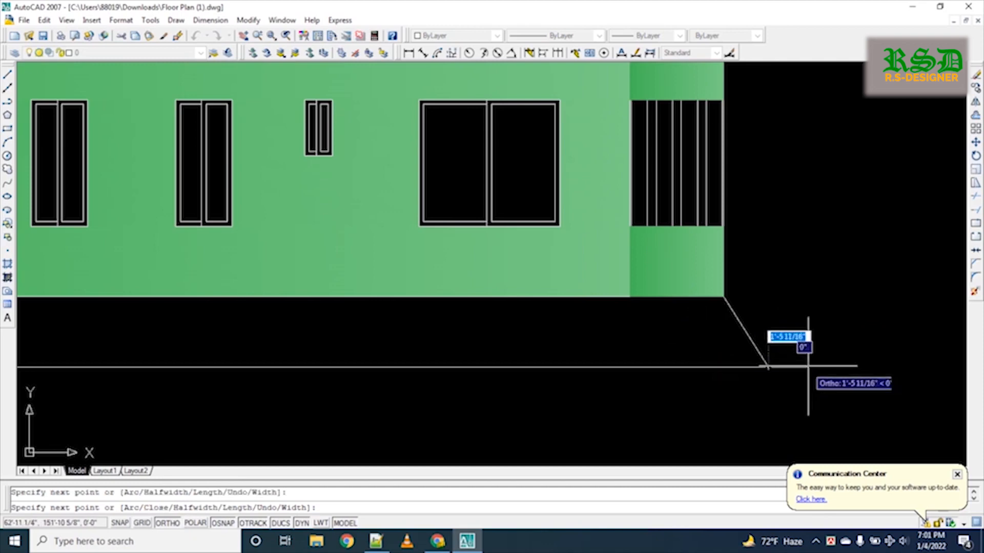
{"action": "scroll", "coordinate": [806, 354], "scroll_direction": "down", "scroll_amount": 4}
{"action": "scroll", "coordinate": [287, 379], "scroll_direction": "up", "scroll_amount": 5}
{"action": "left_click", "coordinate": [318, 345]}
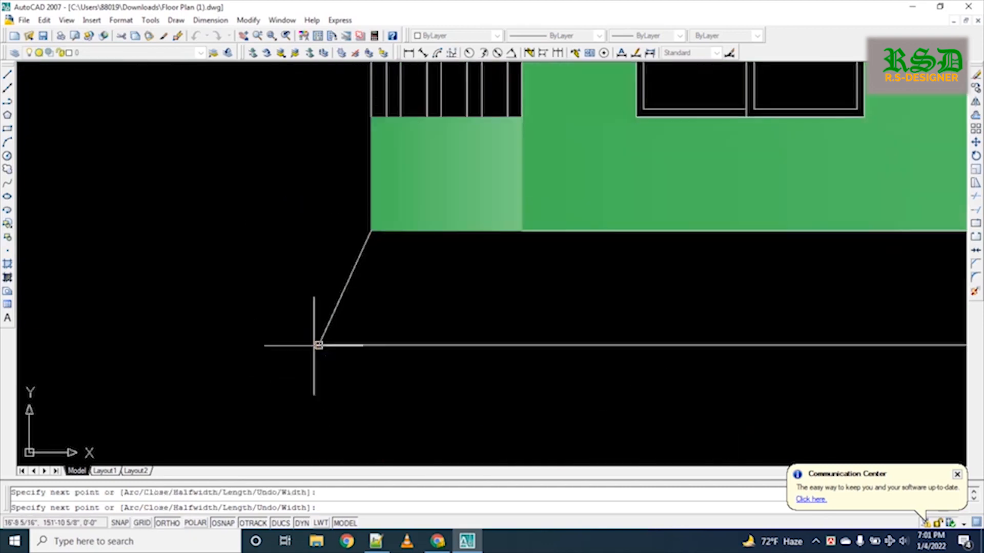
{"action": "left_click", "coordinate": [370, 231]}
{"action": "scroll", "coordinate": [372, 231], "scroll_direction": "down", "scroll_amount": 5}
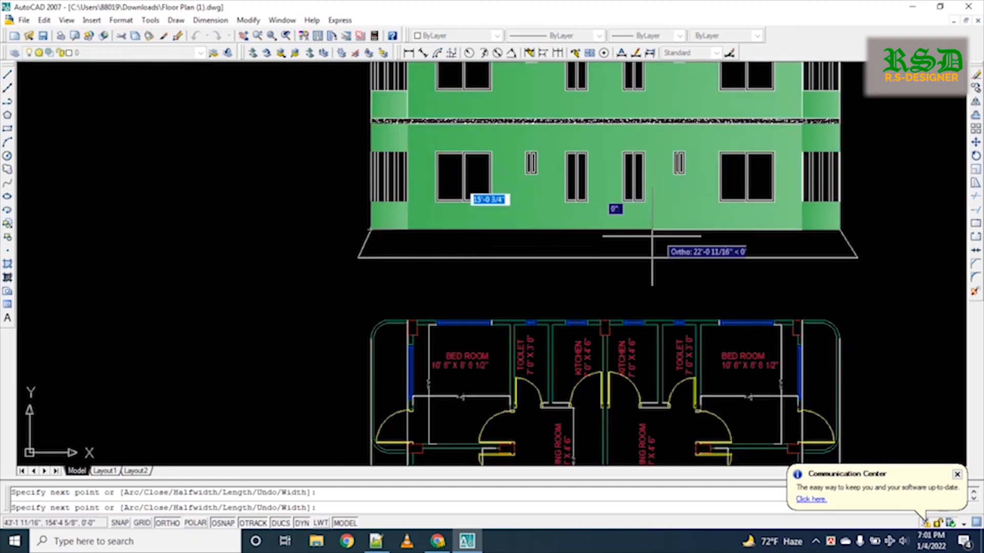
{"action": "scroll", "coordinate": [833, 232], "scroll_direction": "up", "scroll_amount": 4}
{"action": "left_click", "coordinate": [838, 229]}
{"action": "key", "text": "Return"}
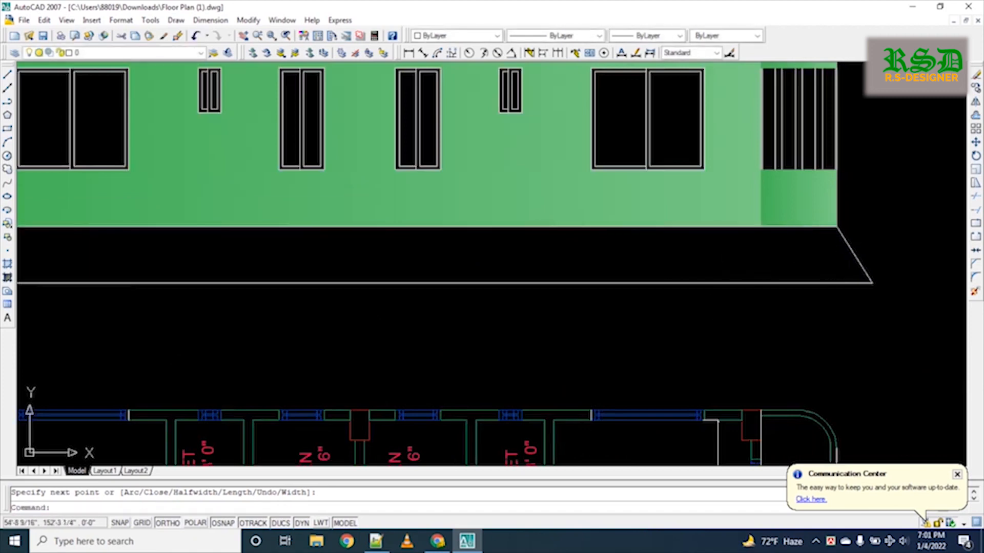
Hatch the trapezoidal base with the AR-CONC pattern at angle 0 and scale 1
{"action": "type", "text": "h"}
{"action": "key", "text": "Return"}
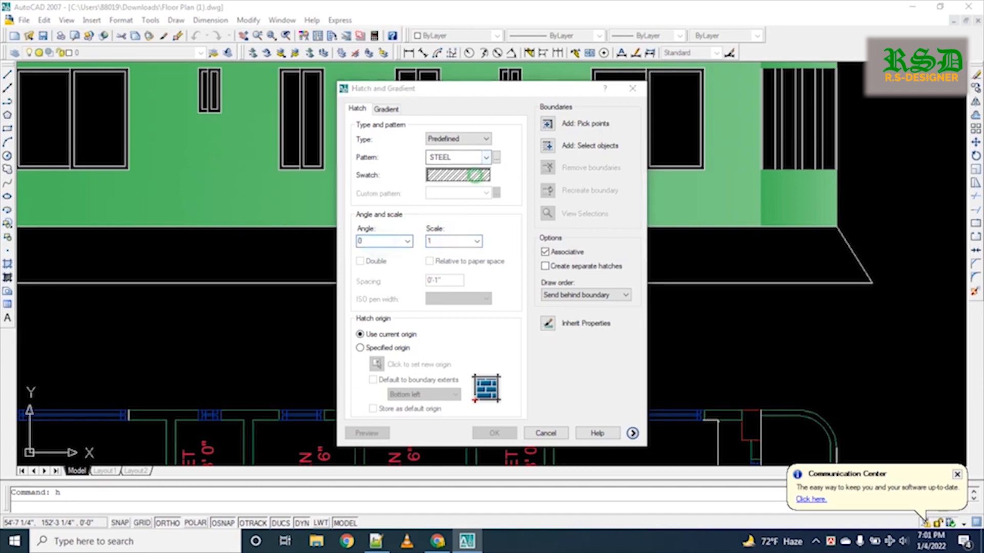
{"action": "left_click", "coordinate": [474, 176]}
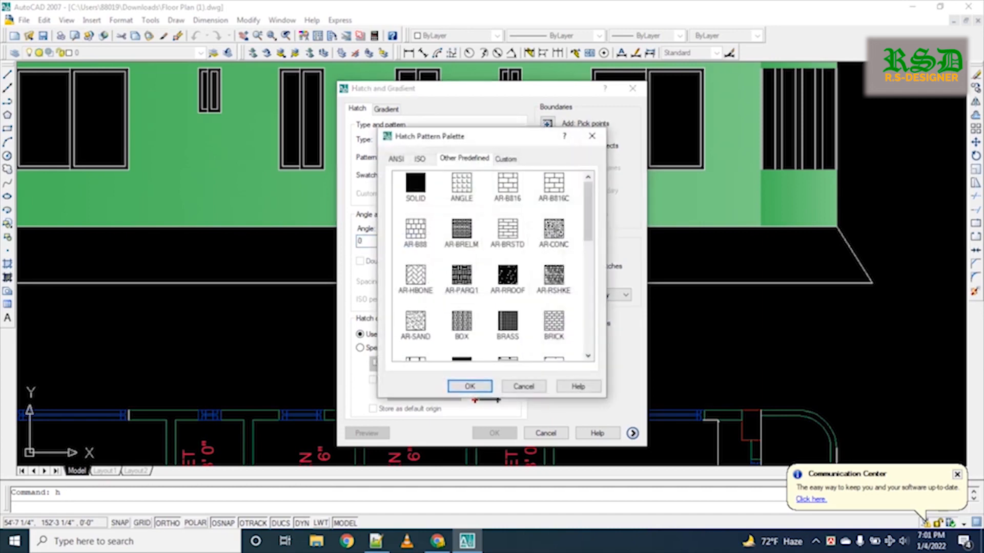
{"action": "double_click", "coordinate": [554, 231]}
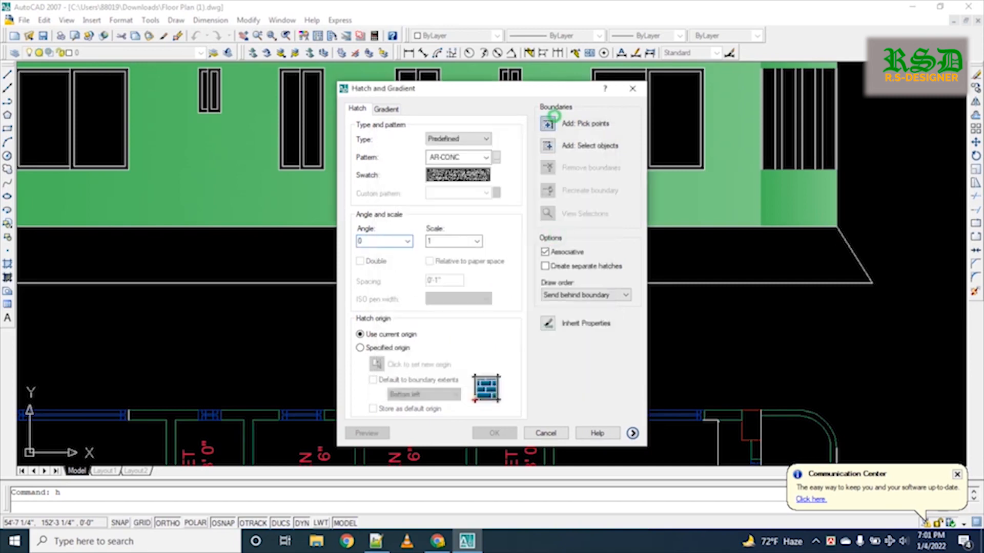
{"action": "left_click", "coordinate": [548, 123]}
{"action": "scroll", "coordinate": [686, 282], "scroll_direction": "down", "scroll_amount": 3}
{"action": "left_click", "coordinate": [619, 272]}
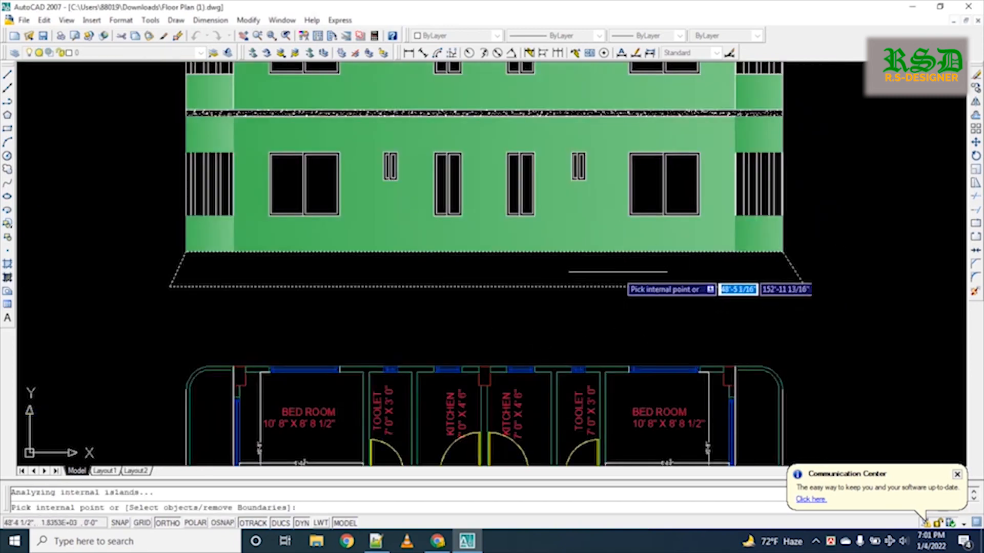
{"action": "key", "text": "Return"}
{"action": "scroll", "coordinate": [275, 338], "scroll_direction": "down", "scroll_amount": 4}
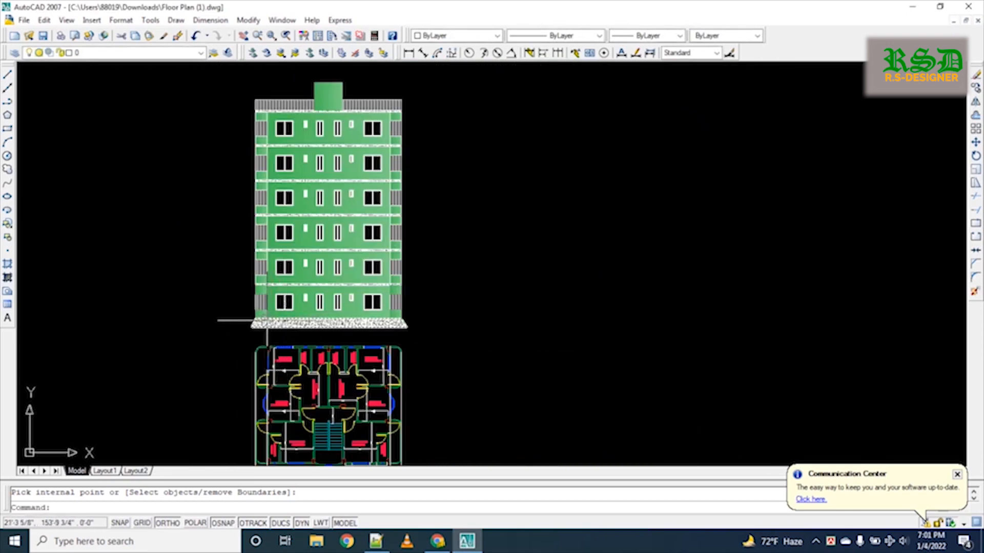
{"action": "middle_click_drag", "start_coordinate": [329, 382], "coordinate": [425, 248]}
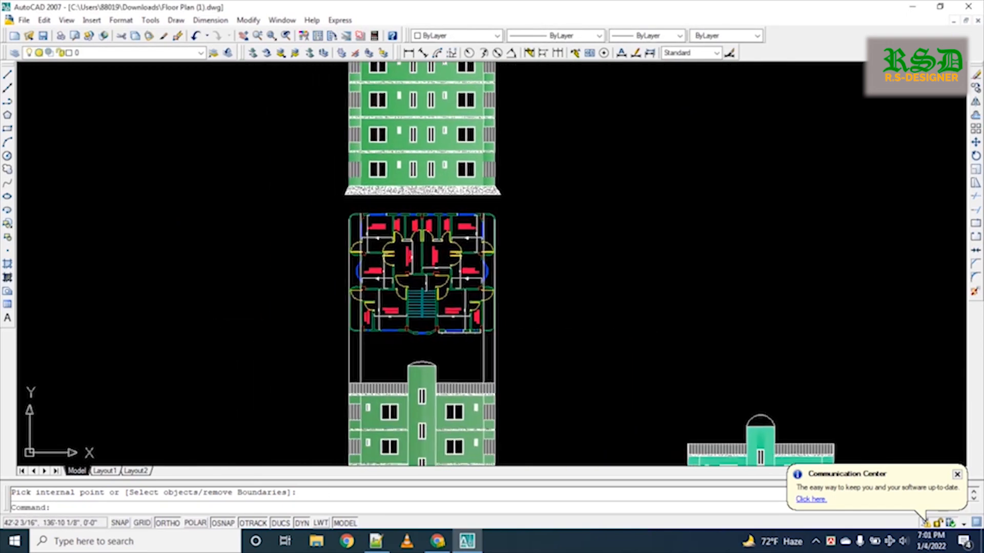
{"action": "scroll", "coordinate": [345, 283], "scroll_direction": "up", "scroll_amount": 5}
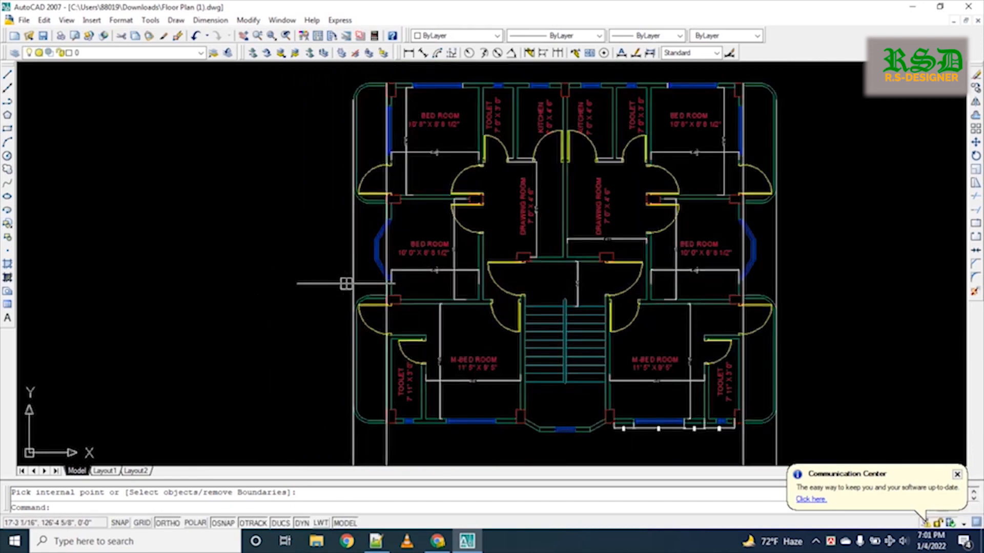
{"action": "scroll", "coordinate": [346, 283], "scroll_direction": "down", "scroll_amount": 5}
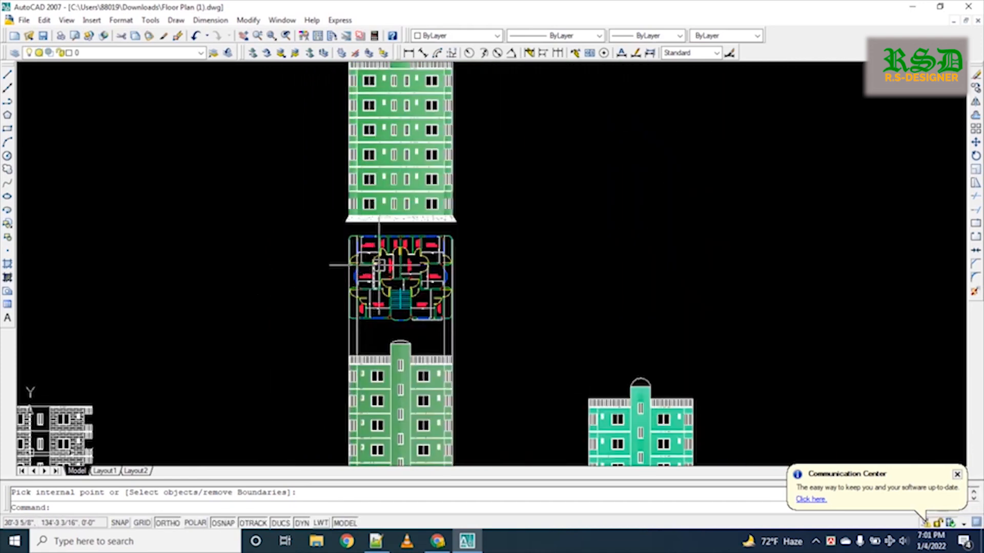